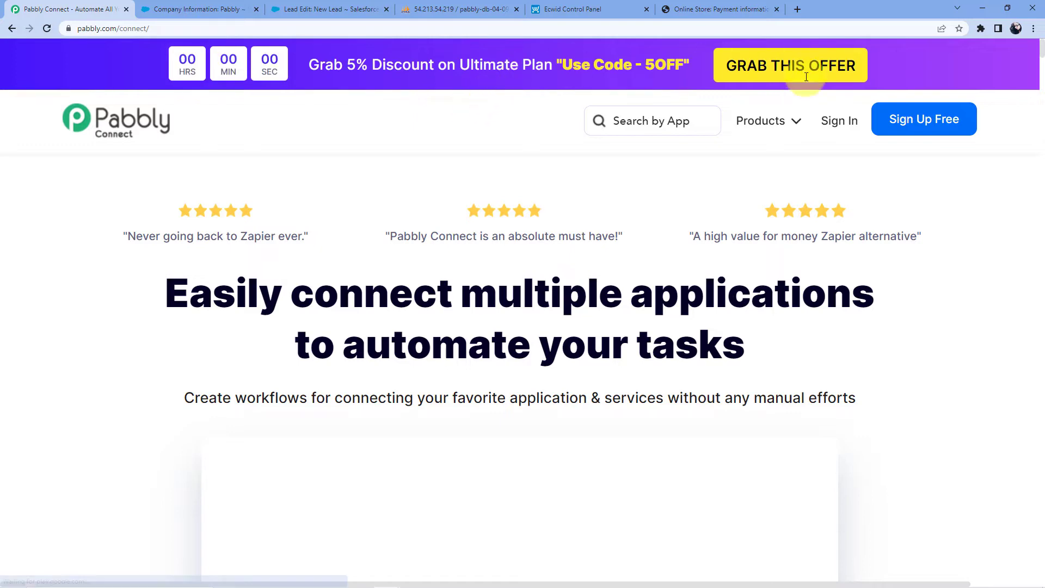
Sign in to the Pabbly account from the Pabbly Connect homepage.
{"action": "mouse_move", "coordinate": [792, 131]}
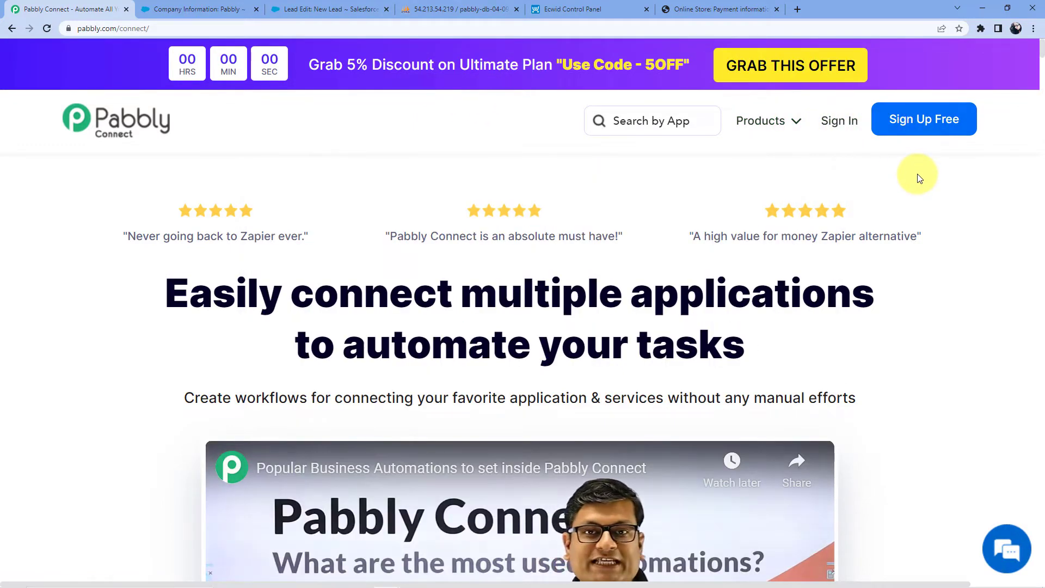
{"action": "left_click", "coordinate": [918, 129]}
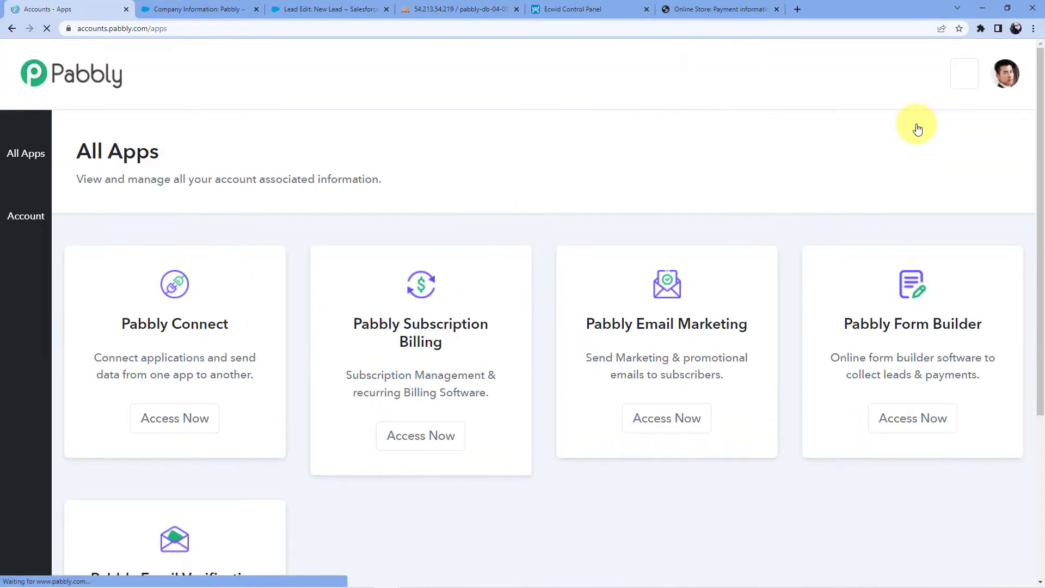
{"action": "left_click", "coordinate": [13, 24]}
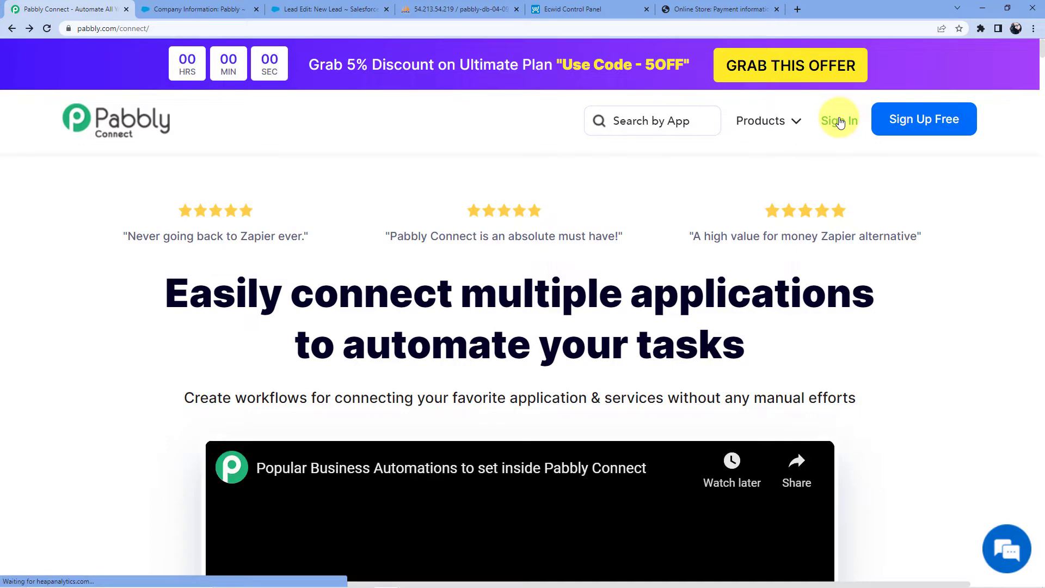
{"action": "left_click", "coordinate": [840, 122]}
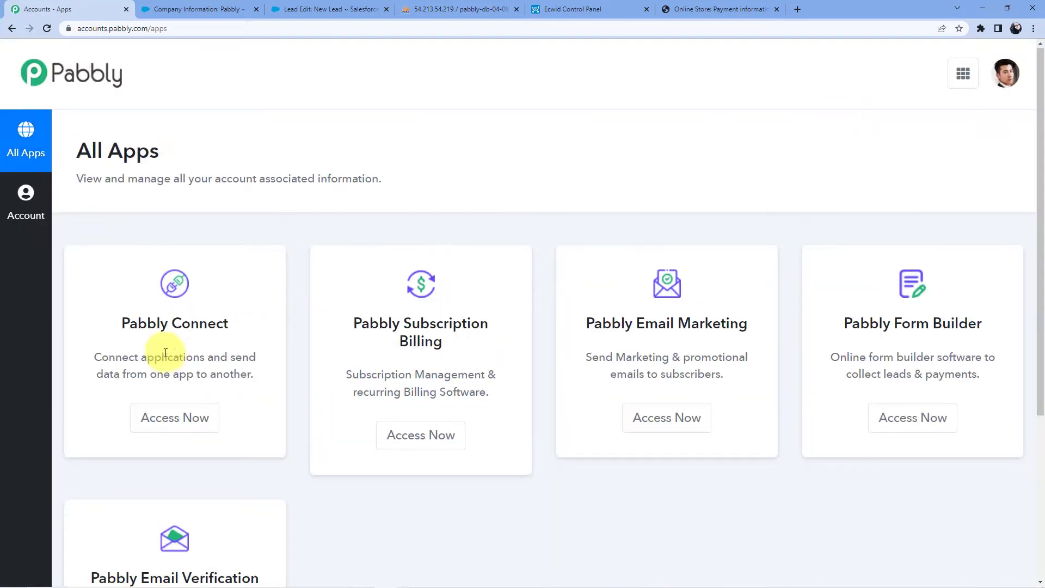
Launch Pabbly Connect from the account's All Apps page.
{"action": "scroll", "coordinate": [165, 353], "scroll_direction": "down", "scroll_amount": 2}
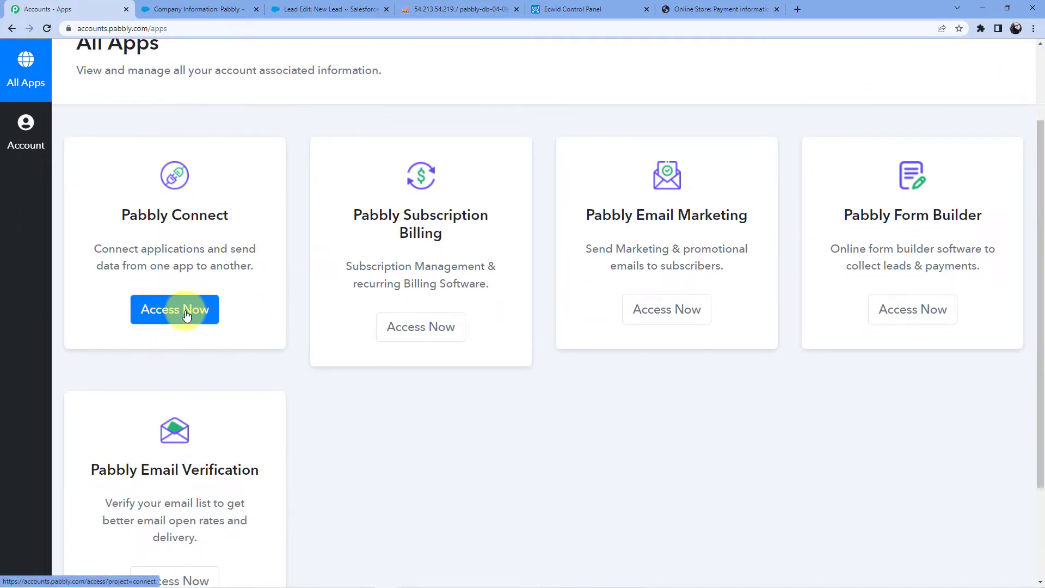
{"action": "left_click", "coordinate": [186, 314]}
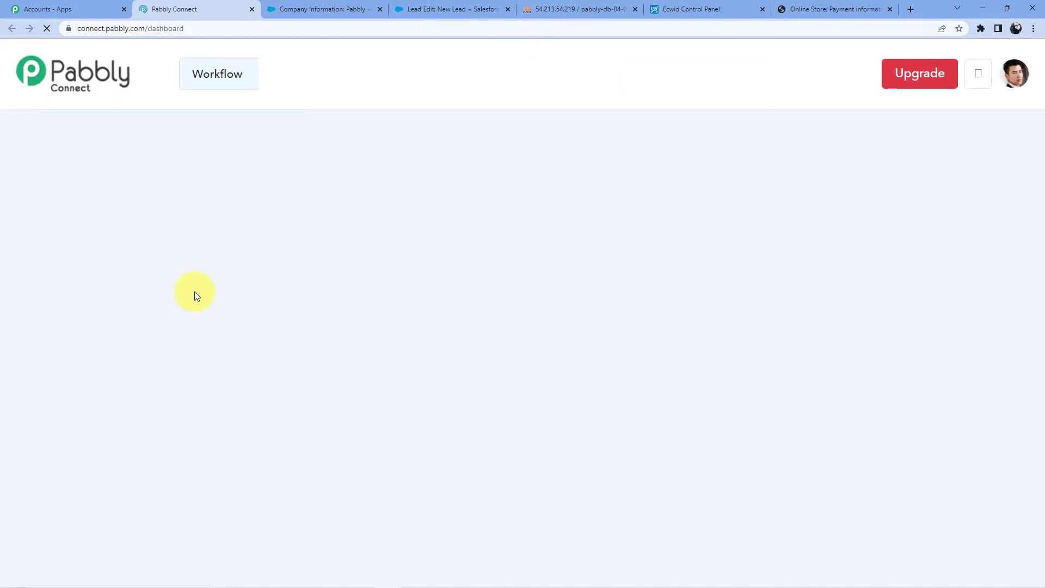
{"action": "scroll", "coordinate": [511, 201], "scroll_direction": "down", "scroll_amount": 5}
{"action": "scroll", "coordinate": [512, 204], "scroll_direction": "down", "scroll_amount": 9}
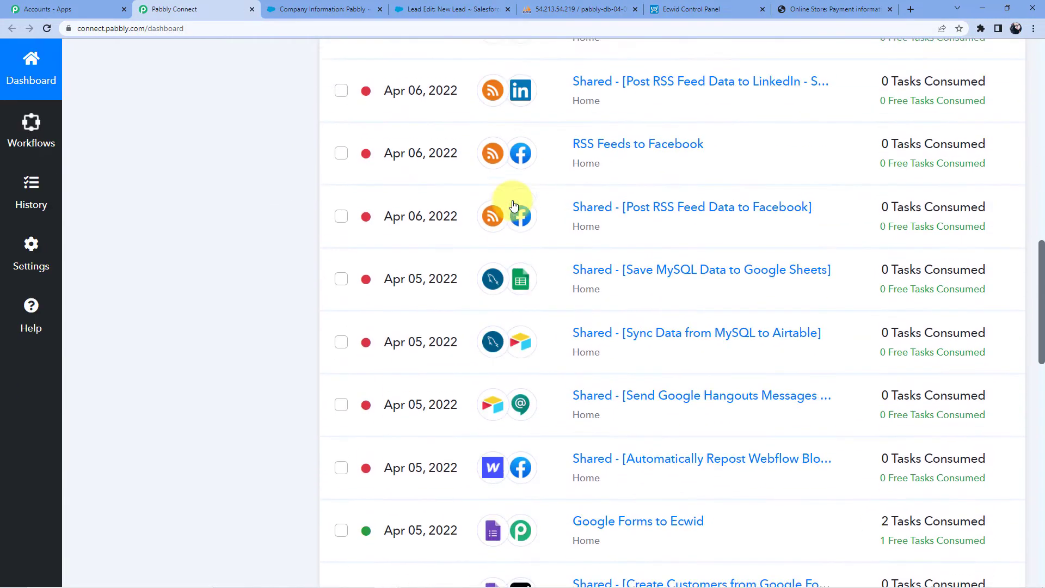
{"action": "scroll", "coordinate": [514, 206], "scroll_direction": "up", "scroll_amount": 14}
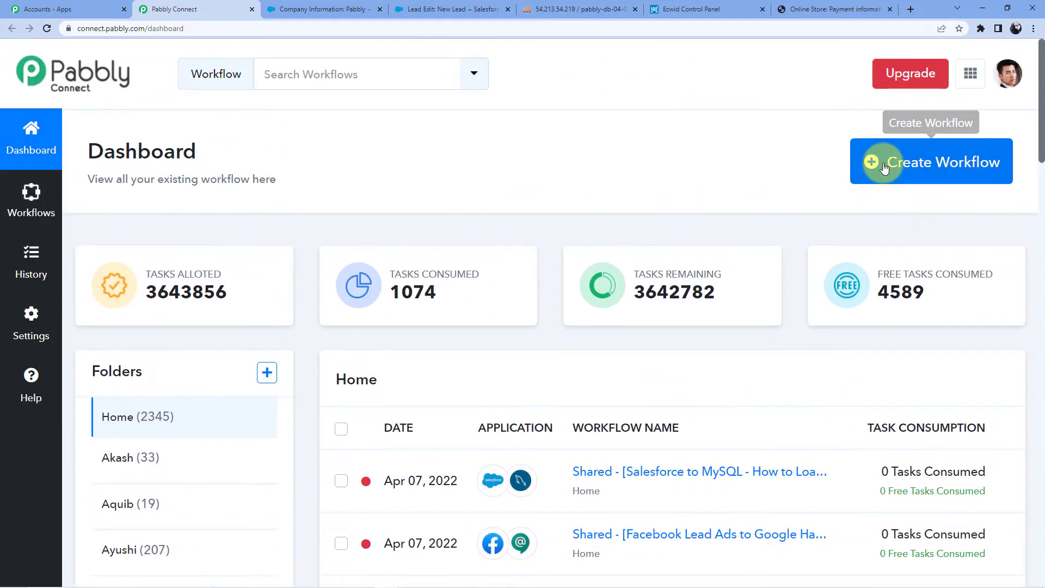
Create a new workflow named 'Ecwid to MySQL'.
{"action": "left_click", "coordinate": [876, 161]}
{"action": "left_click", "coordinate": [436, 329]}
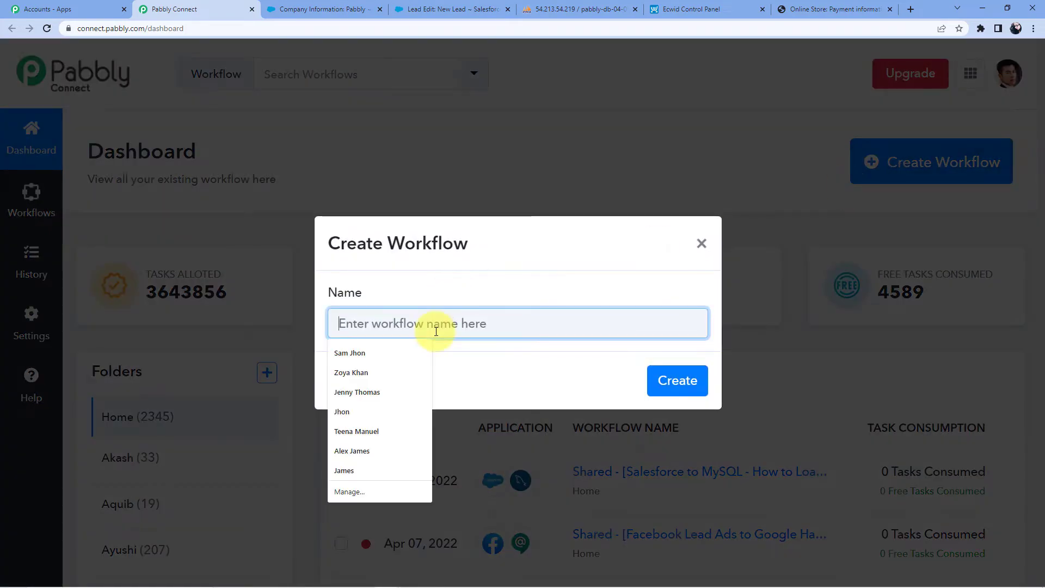
{"action": "left_click", "coordinate": [492, 234]}
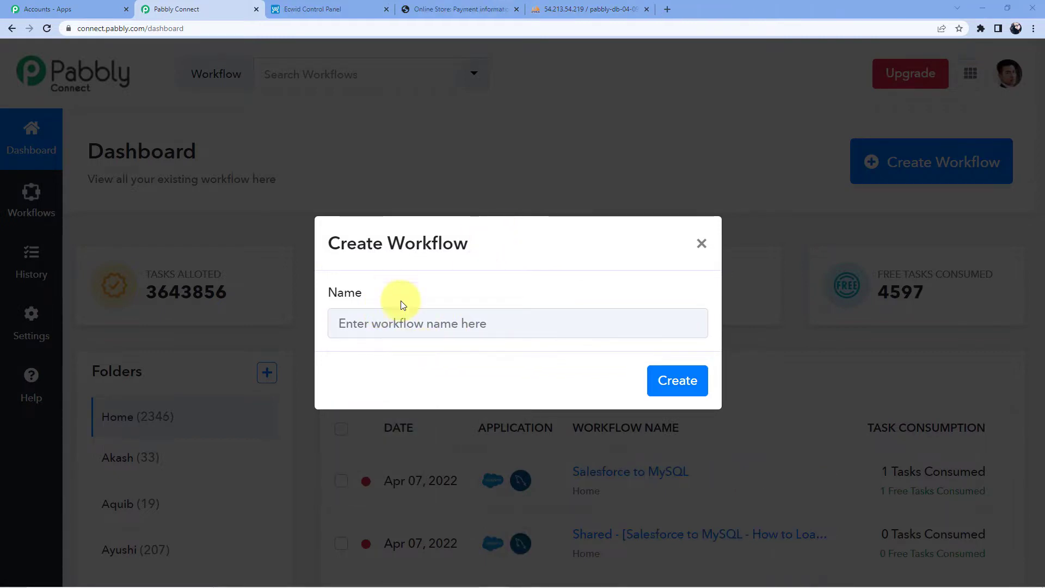
{"action": "left_click", "coordinate": [412, 309]}
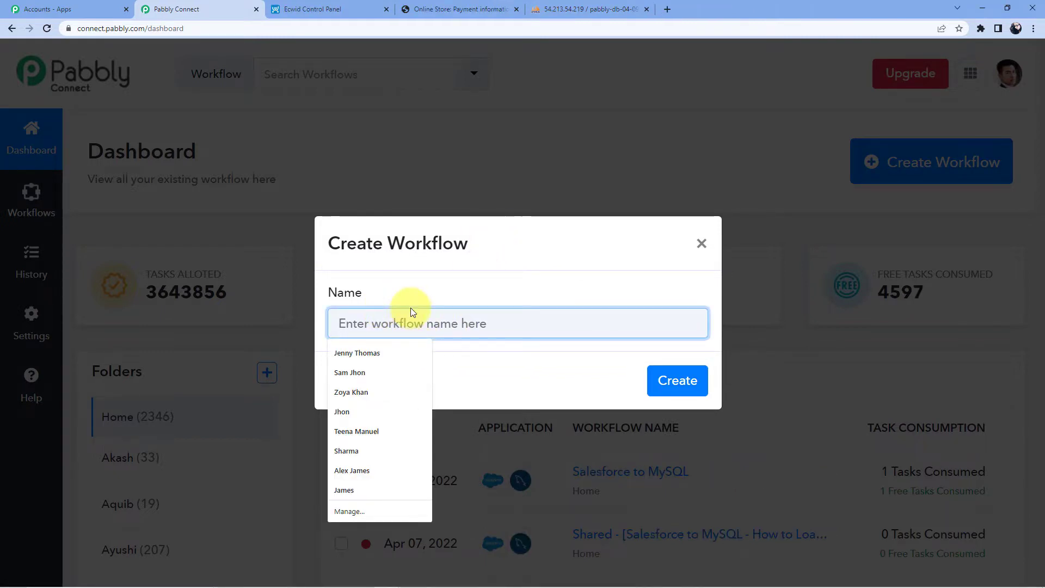
{"action": "type", "text": "Ec"}
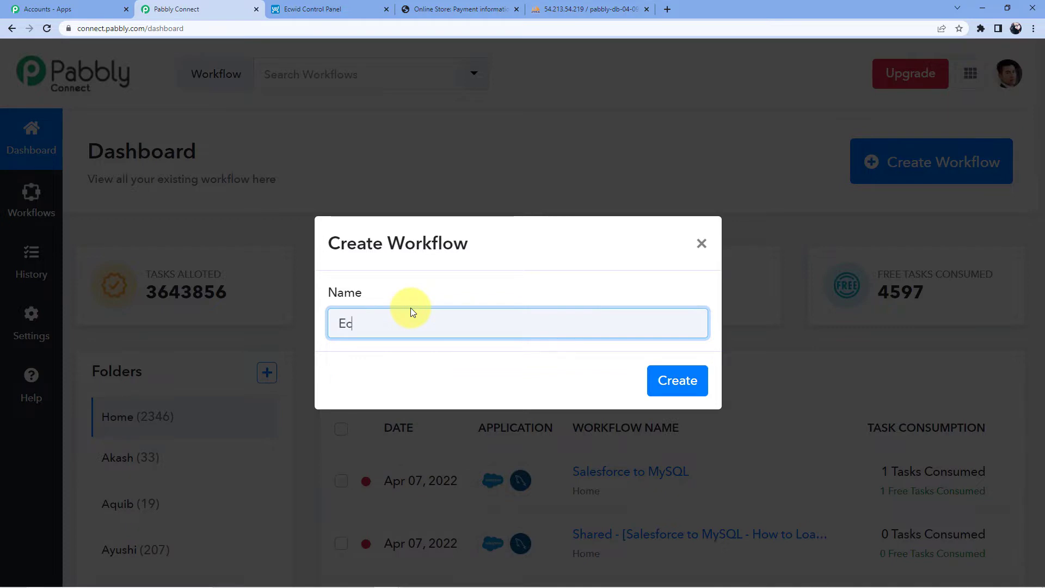
{"action": "type", "text": "wid to"}
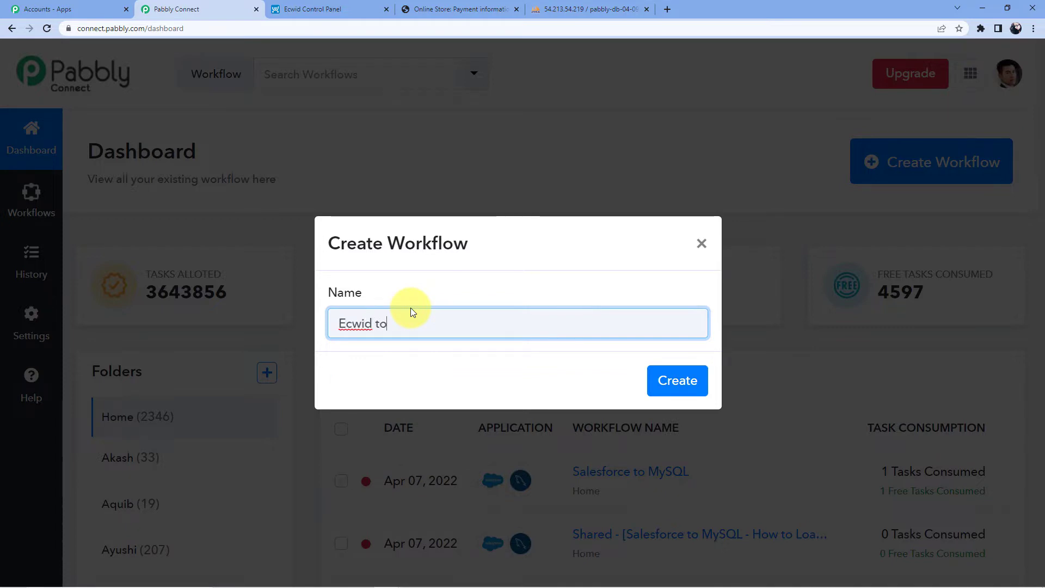
{"action": "type", "text": " MySQL"}
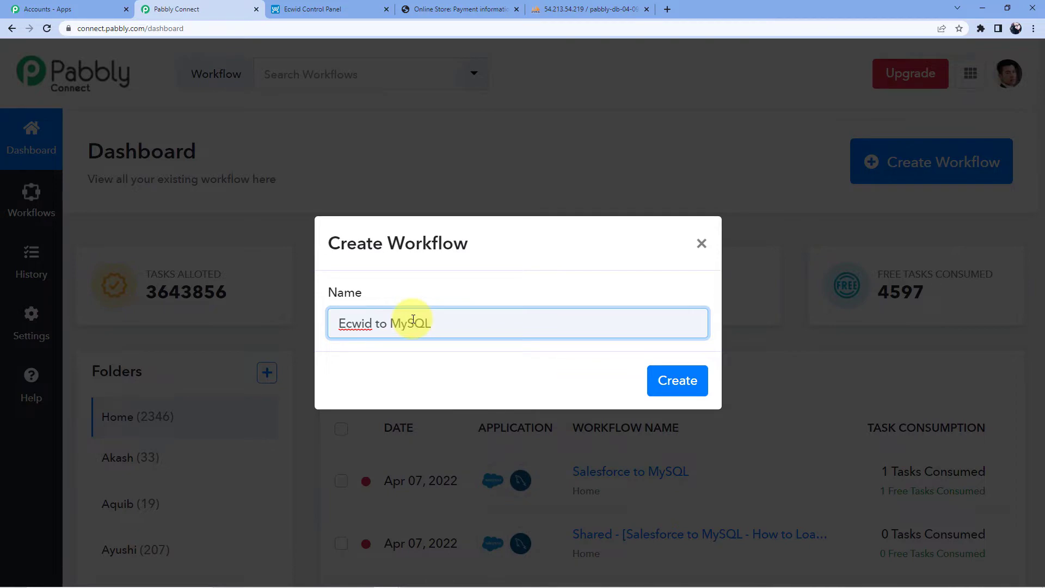
{"action": "left_click", "coordinate": [665, 379]}
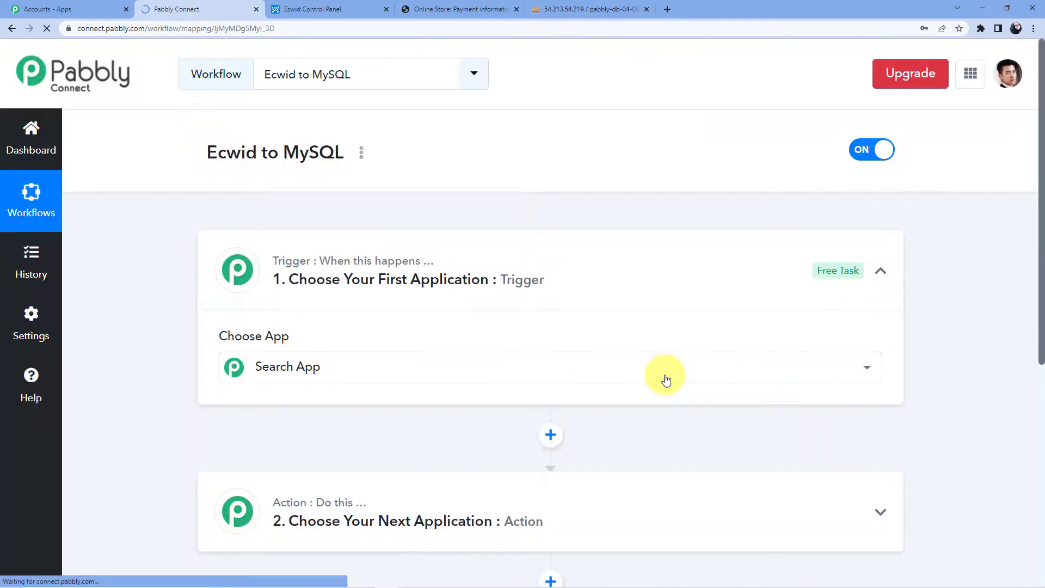
Find Ecwid by searching 'cw' and set its trigger event to New Customer.
{"action": "scroll", "coordinate": [376, 321], "scroll_direction": "down", "scroll_amount": 3}
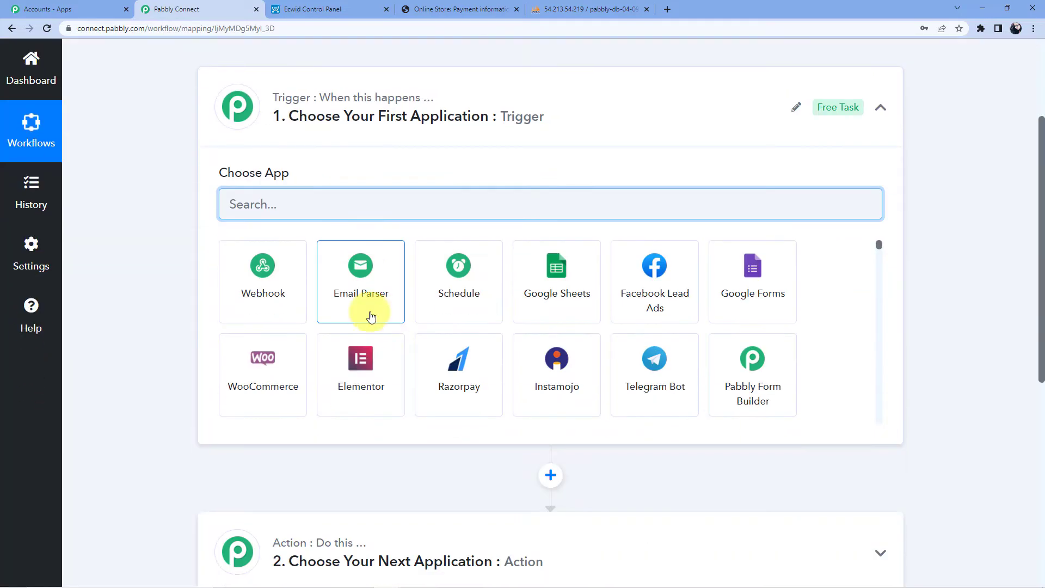
{"action": "scroll", "coordinate": [243, 226], "scroll_direction": "down", "scroll_amount": 5}
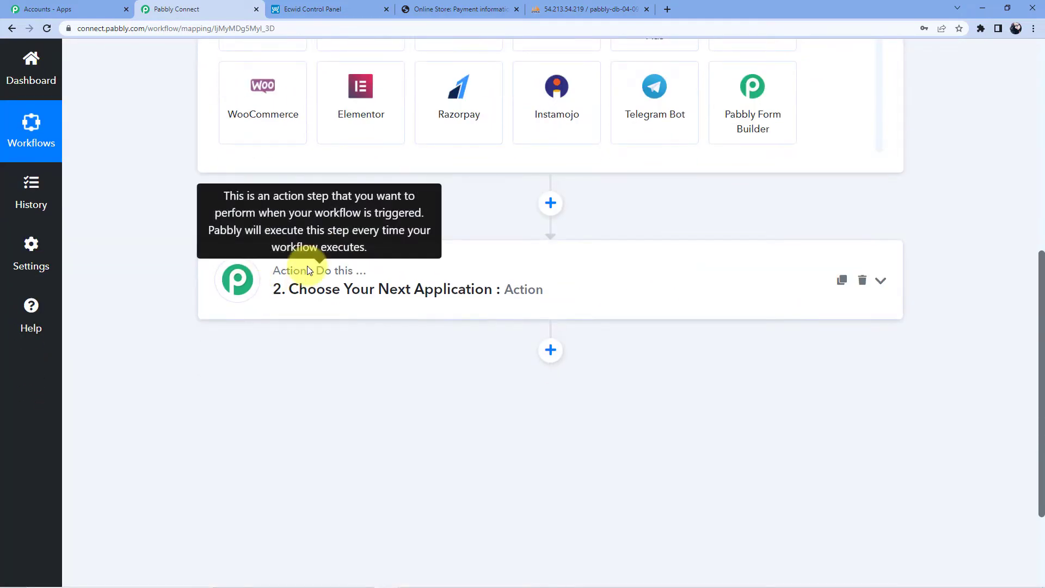
{"action": "scroll", "coordinate": [307, 267], "scroll_direction": "up", "scroll_amount": 6}
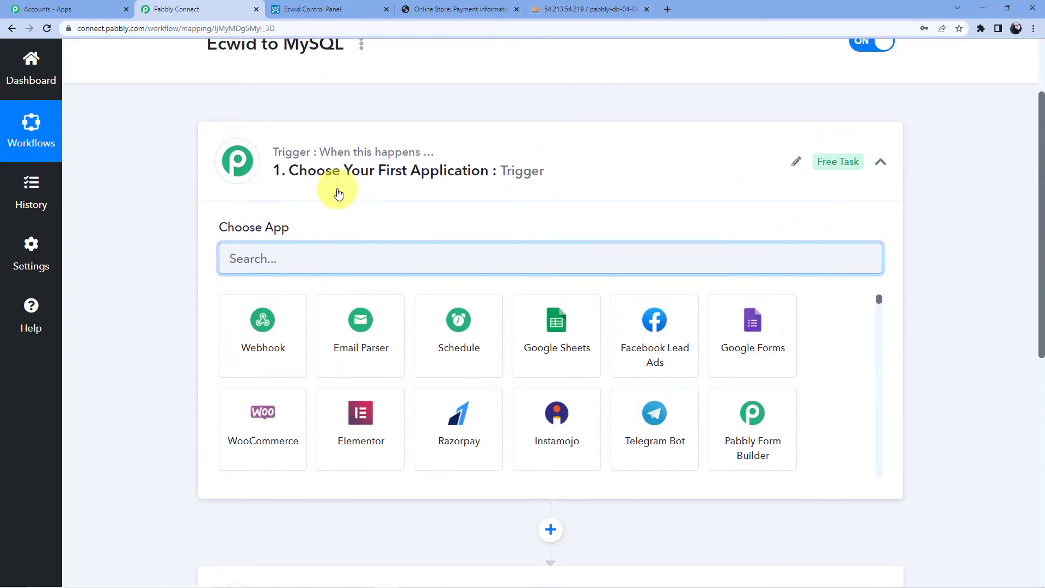
{"action": "scroll", "coordinate": [338, 194], "scroll_direction": "down", "scroll_amount": 9}
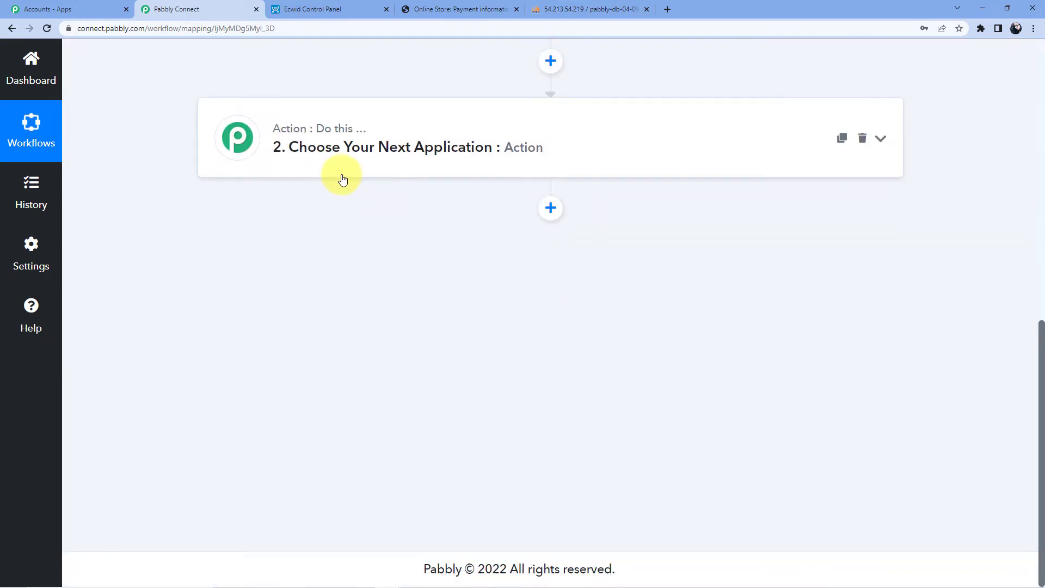
{"action": "scroll", "coordinate": [342, 179], "scroll_direction": "up", "scroll_amount": 8}
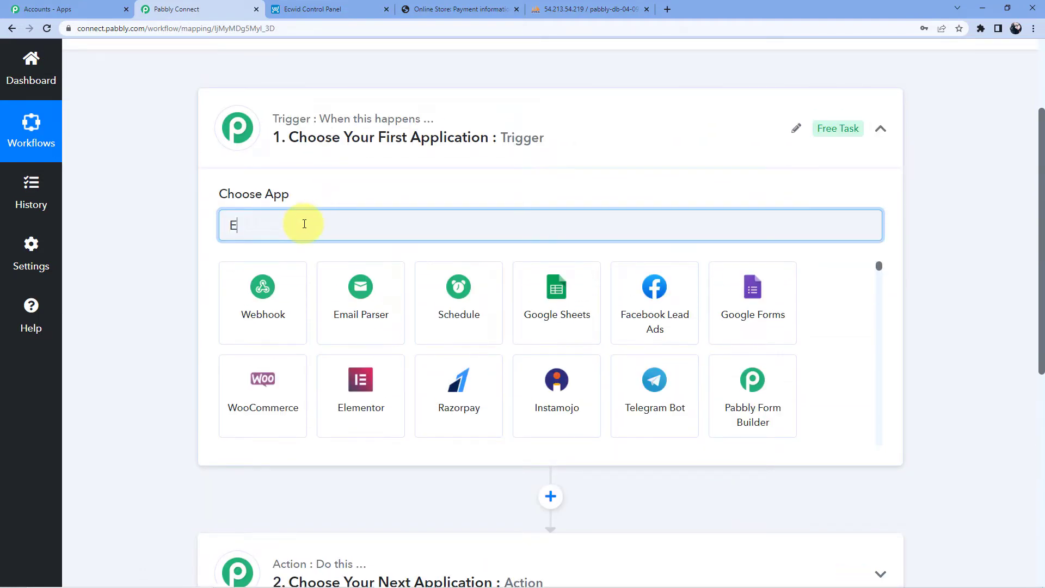
{"action": "type", "text": "cwid"}
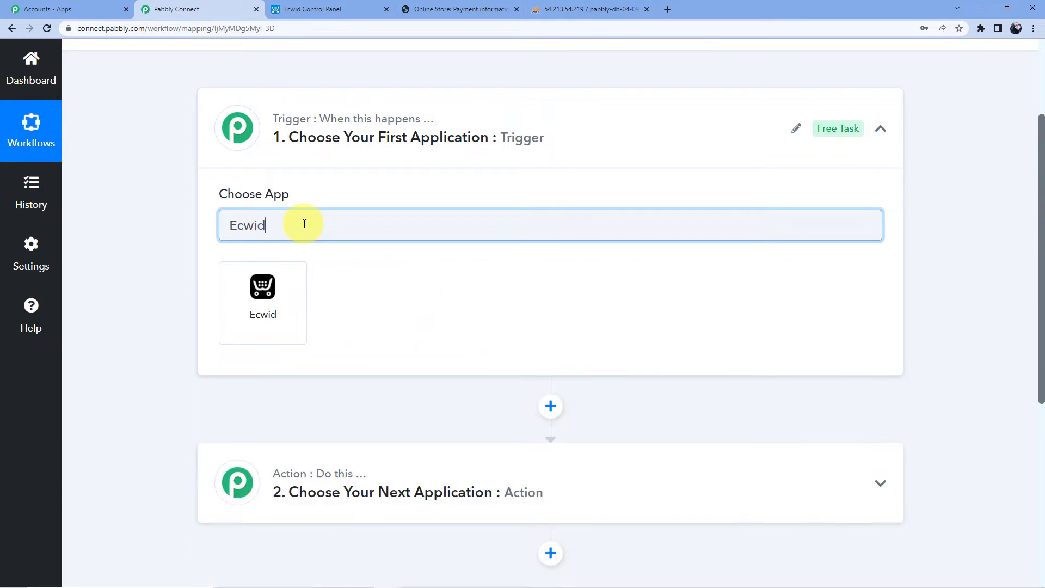
{"action": "left_click", "coordinate": [294, 285]}
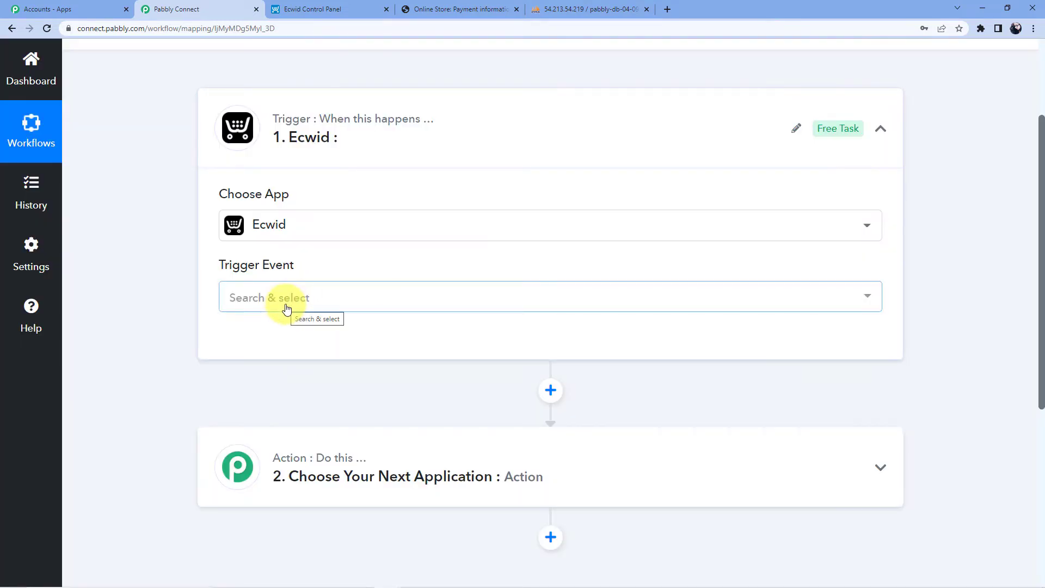
{"action": "left_click", "coordinate": [287, 309]}
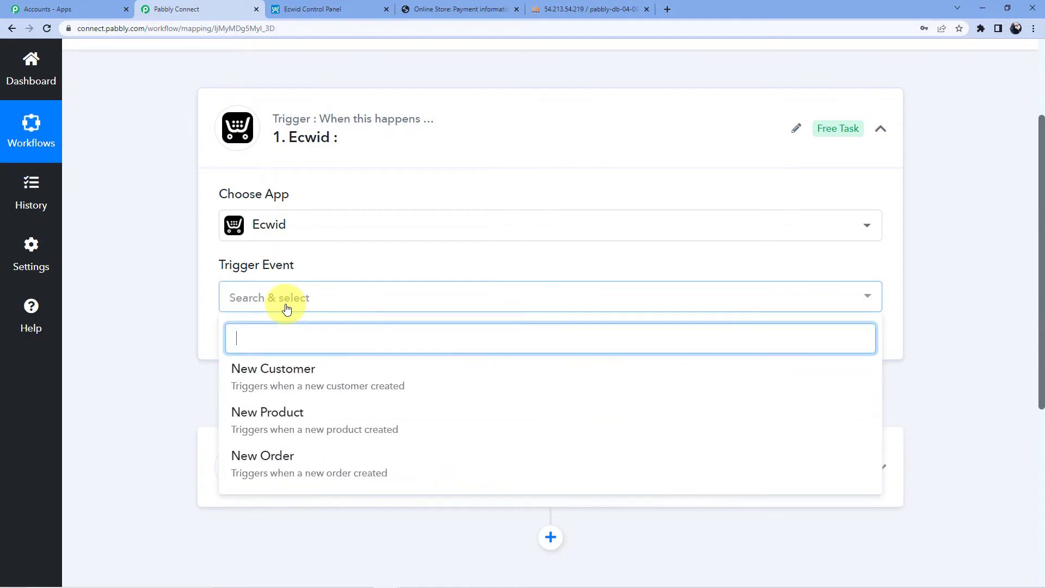
{"action": "left_click", "coordinate": [284, 378]}
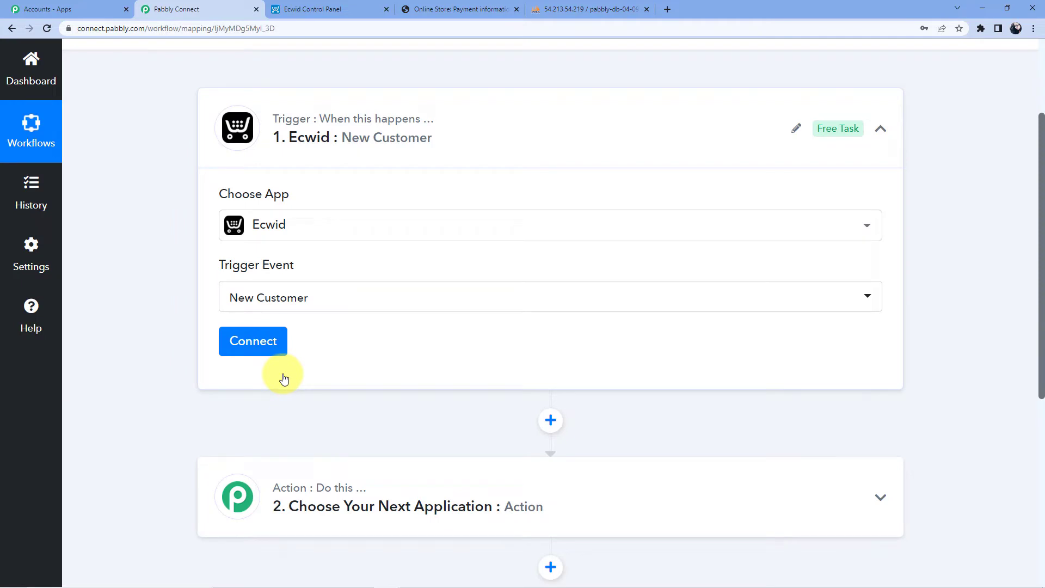
Add a new Ecwid connection with Connect With Ecwid and confirm the successful authorization.
{"action": "left_click", "coordinate": [264, 344]}
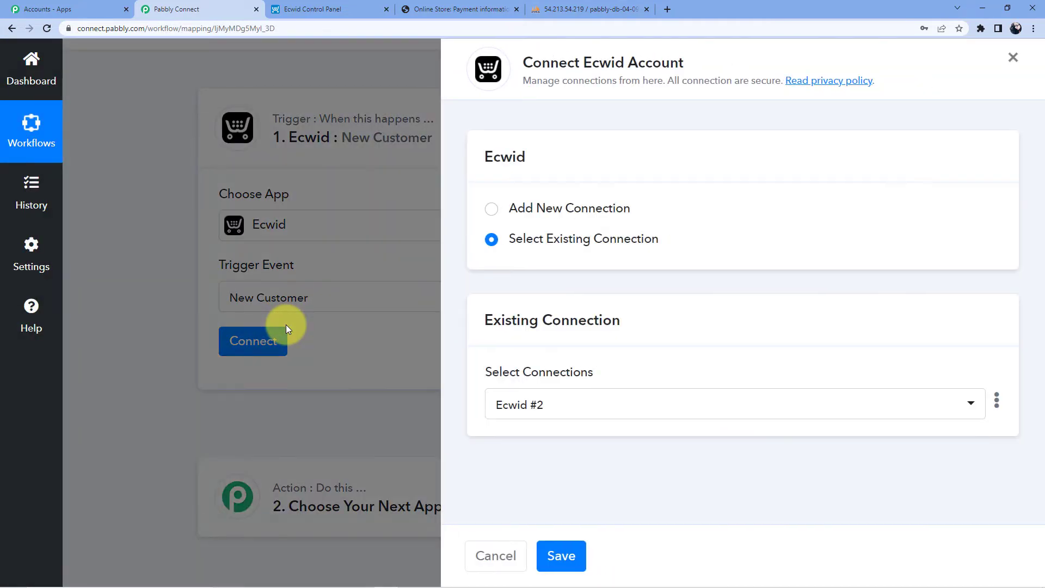
{"action": "left_click", "coordinate": [552, 209]}
{"action": "left_click", "coordinate": [552, 382]}
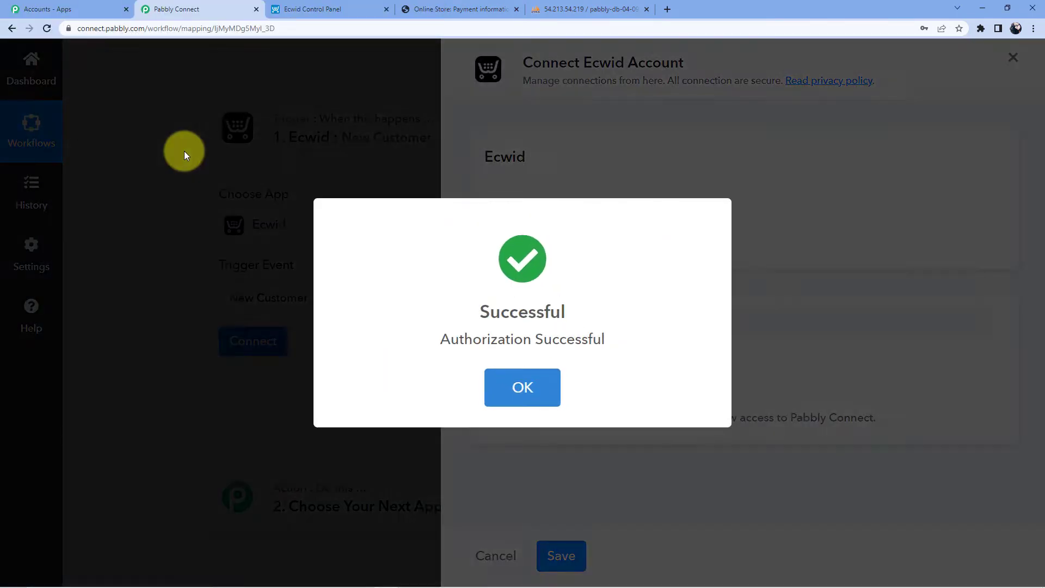
{"action": "left_click", "coordinate": [524, 394]}
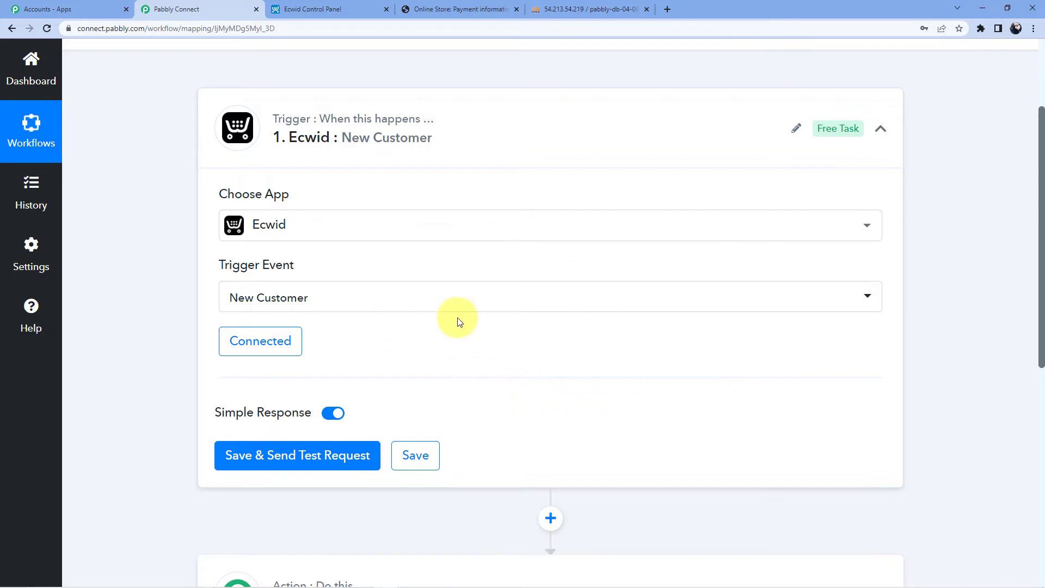
Save the Ecwid trigger and send a test request for sample customer data.
{"action": "scroll", "coordinate": [401, 243], "scroll_direction": "down", "scroll_amount": 5}
{"action": "scroll", "coordinate": [327, 284], "scroll_direction": "up", "scroll_amount": 4}
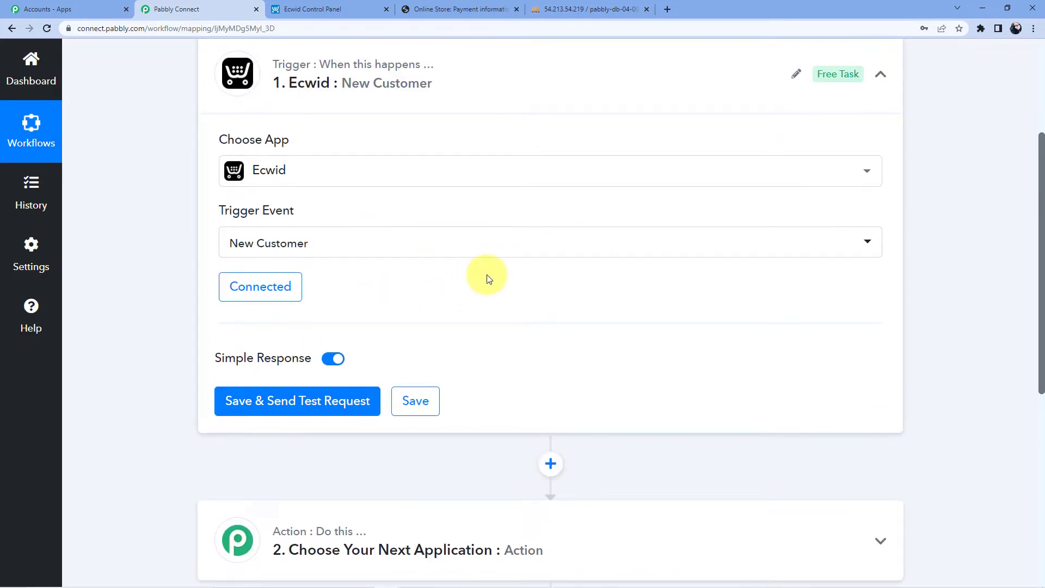
{"action": "left_click", "coordinate": [264, 409]}
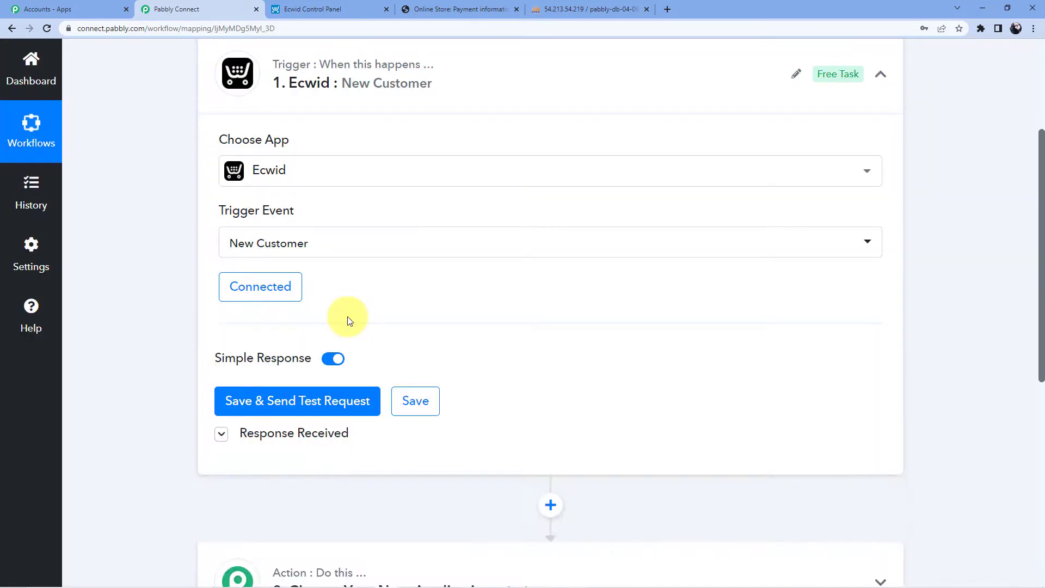
Review the returned customer Id, email and registration time, then view Ecwid's Customers list.
{"action": "scroll", "coordinate": [349, 319], "scroll_direction": "down", "scroll_amount": 4}
{"action": "scroll", "coordinate": [625, 329], "scroll_direction": "down", "scroll_amount": 1}
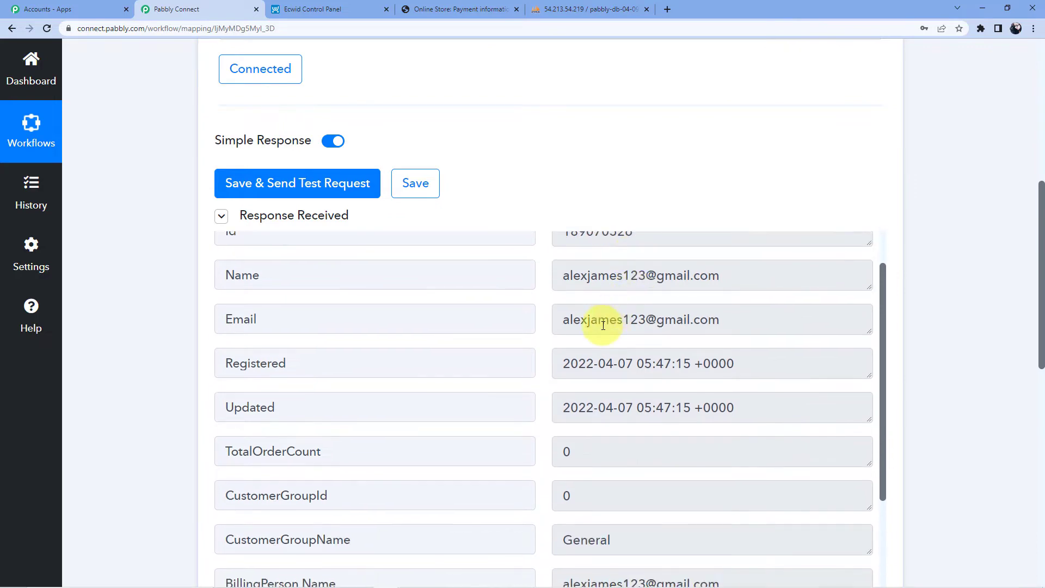
{"action": "scroll", "coordinate": [789, 354], "scroll_direction": "up", "scroll_amount": 1}
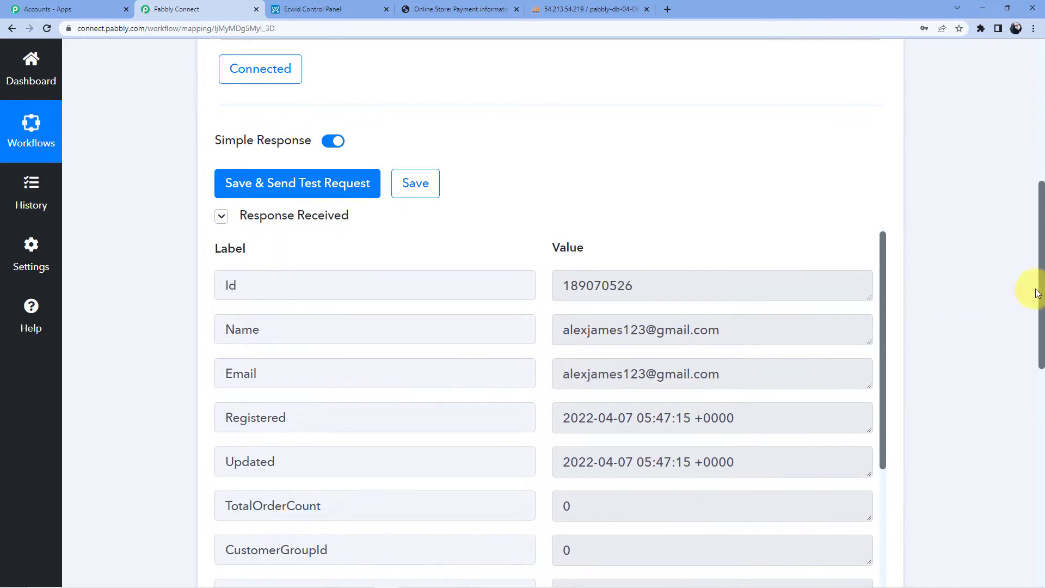
{"action": "left_click_drag", "start_coordinate": [1041, 277], "coordinate": [1036, 320]}
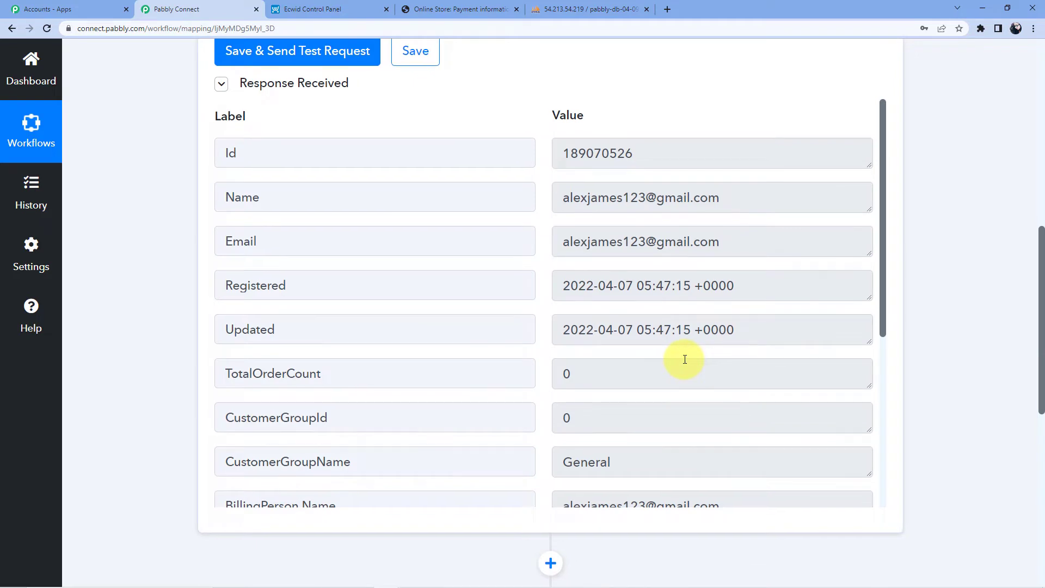
{"action": "scroll", "coordinate": [684, 359], "scroll_direction": "up", "scroll_amount": 2}
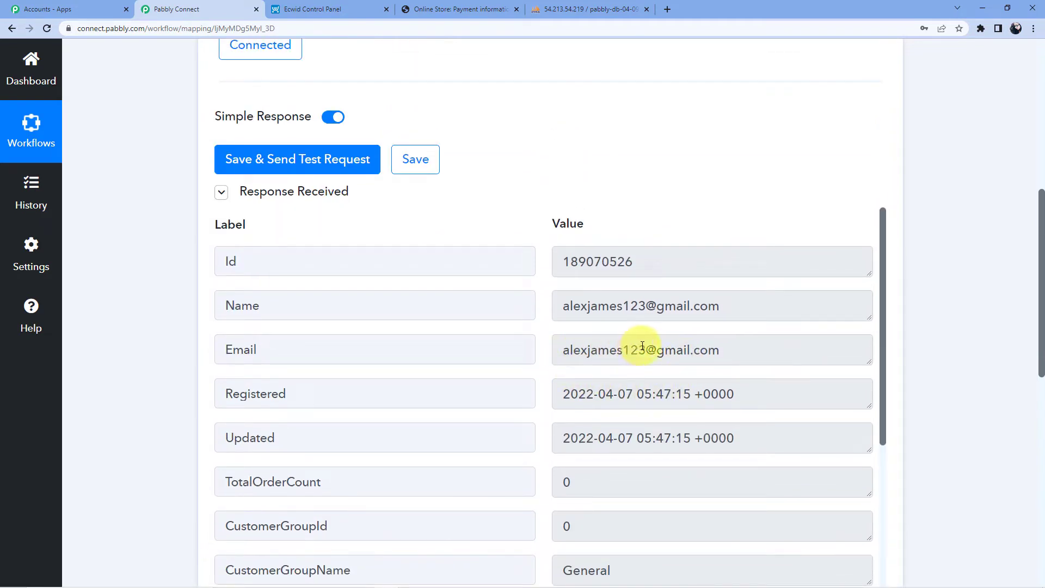
{"action": "left_click", "coordinate": [350, 6]}
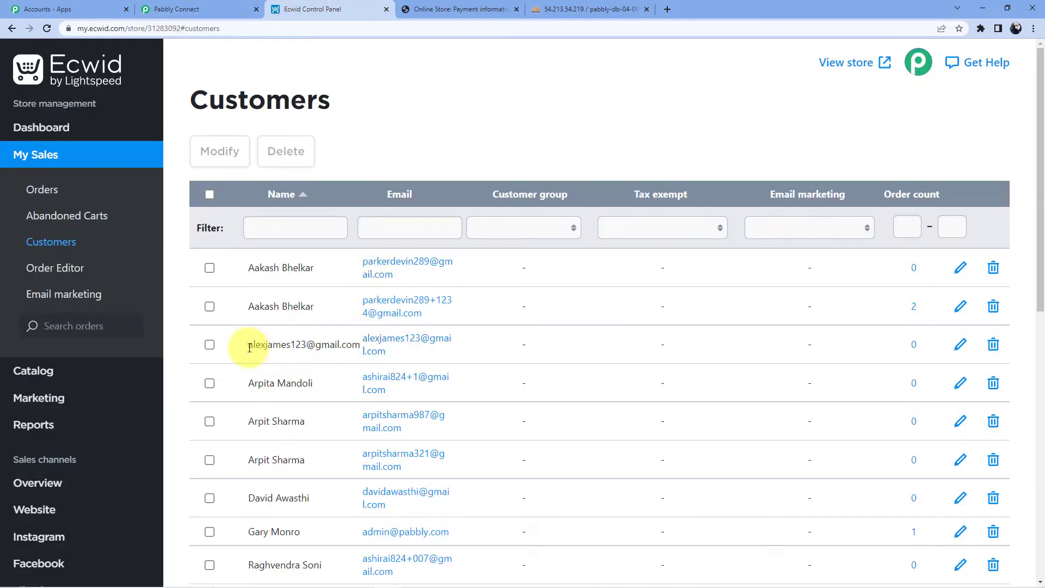
Compare the new customer's name in Ecwid's Customers list with the Pabbly test response.
{"action": "left_click_drag", "start_coordinate": [246, 345], "coordinate": [362, 341]}
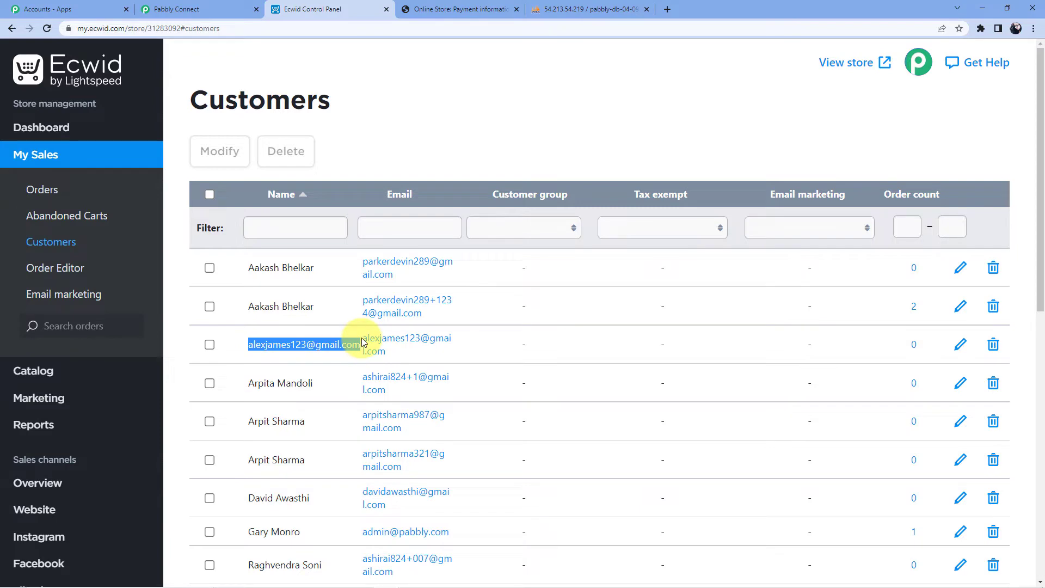
{"action": "left_click", "coordinate": [221, 6]}
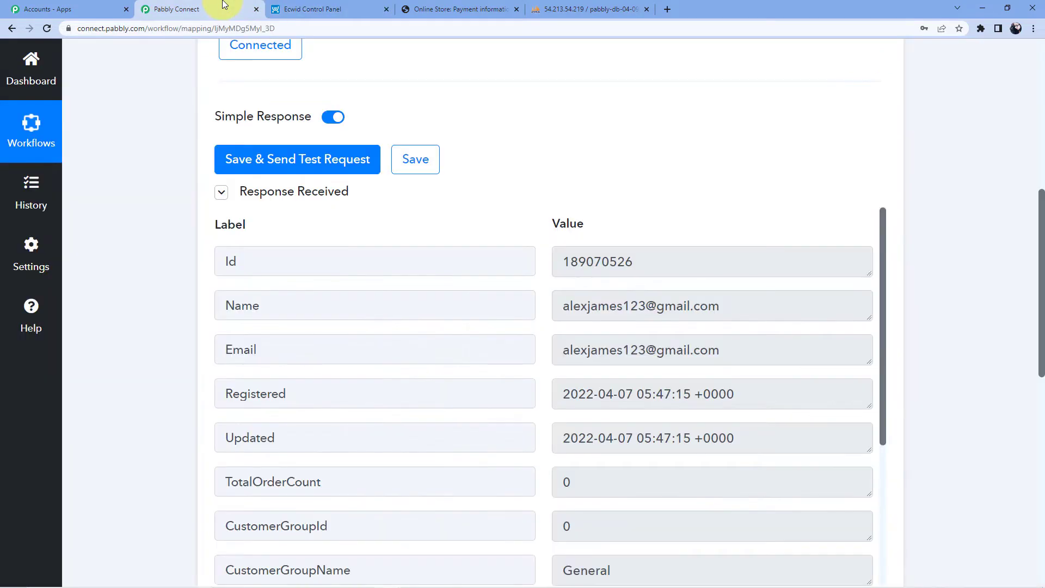
{"action": "left_click", "coordinate": [299, 5]}
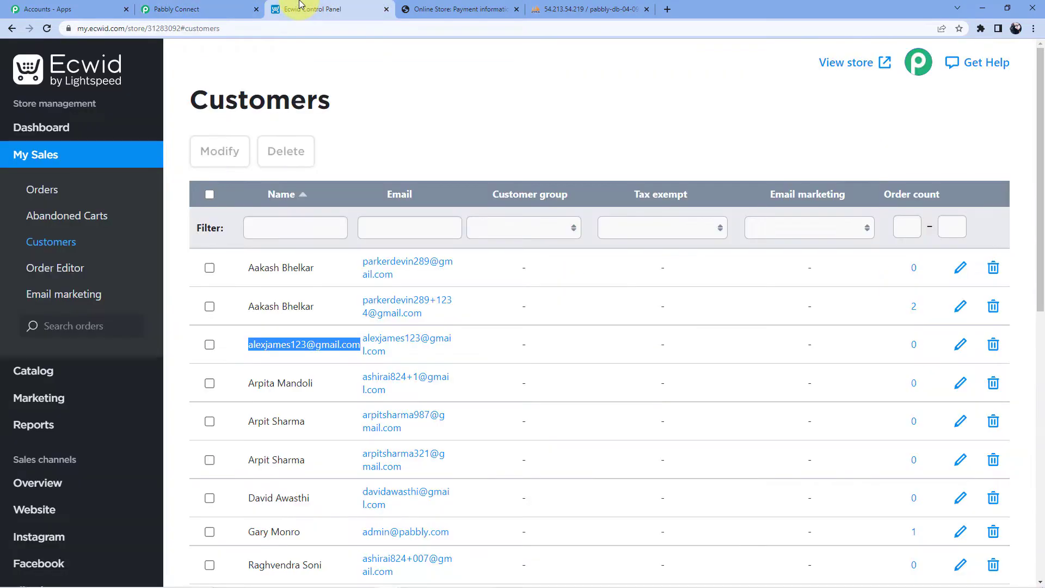
{"action": "left_click", "coordinate": [384, 120]}
Navigate the Ecwid Control Panel to the Website overview page.
{"action": "scroll", "coordinate": [353, 136], "scroll_direction": "down", "scroll_amount": 1}
{"action": "scroll", "coordinate": [354, 136], "scroll_direction": "down", "scroll_amount": 2}
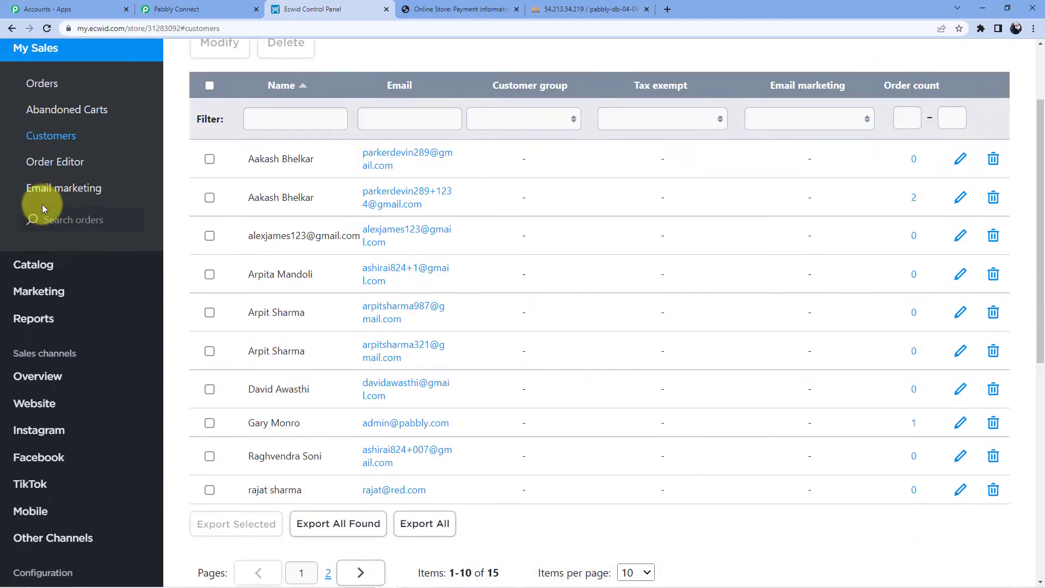
{"action": "scroll", "coordinate": [56, 206], "scroll_direction": "down", "scroll_amount": 2}
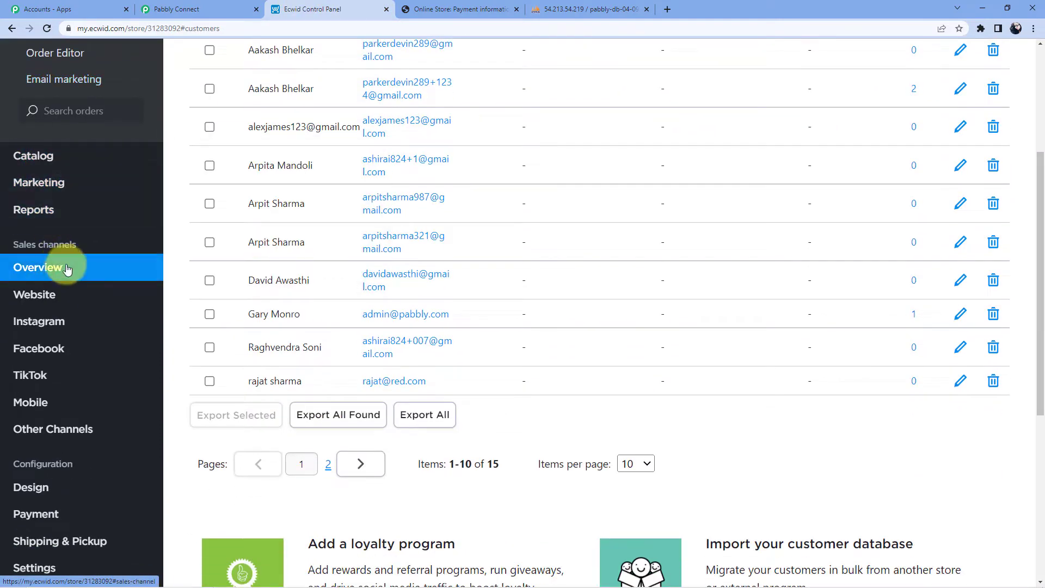
{"action": "left_click", "coordinate": [53, 274]}
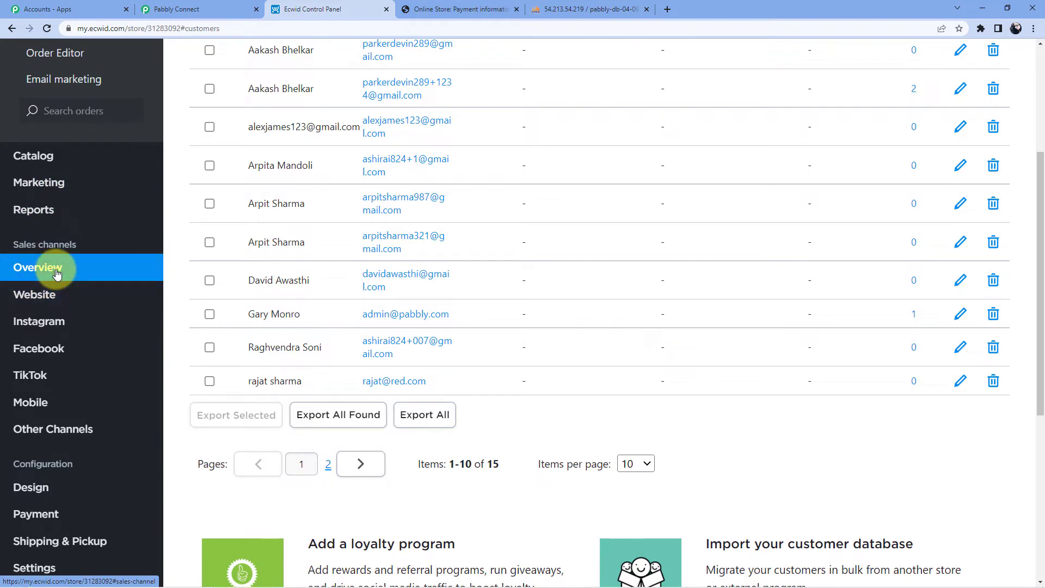
{"action": "scroll", "coordinate": [373, 294], "scroll_direction": "down", "scroll_amount": 4}
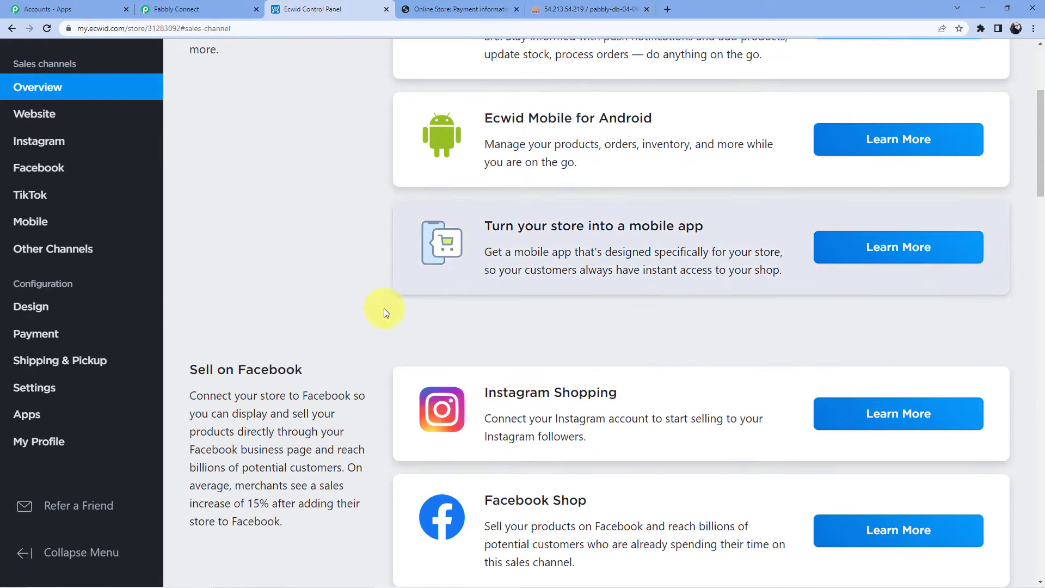
{"action": "scroll", "coordinate": [215, 280], "scroll_direction": "up", "scroll_amount": 4}
{"action": "left_click", "coordinate": [65, 330]}
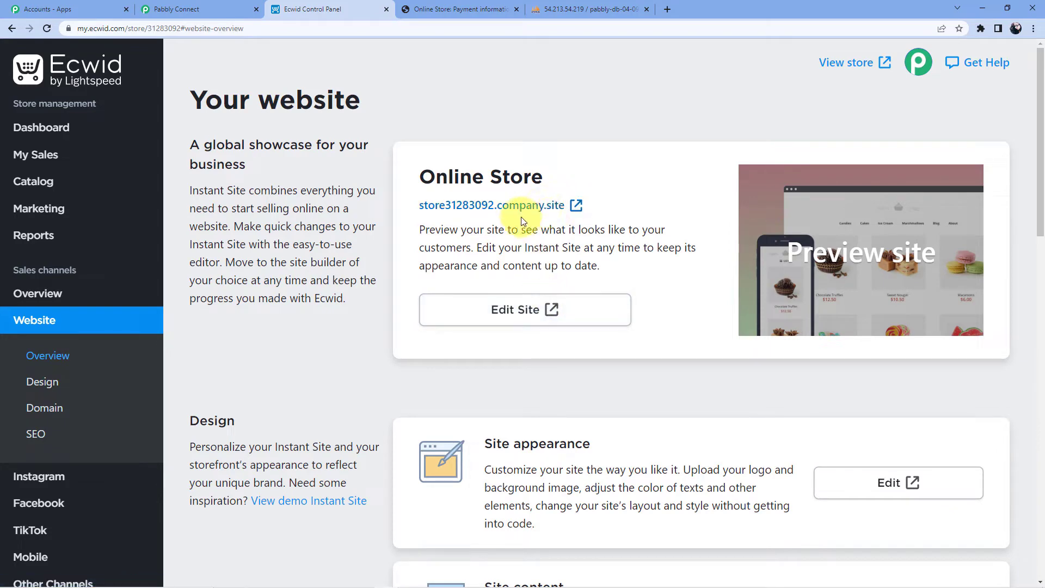
Close the old checkout tab and open the storefront from the store link.
{"action": "left_click", "coordinate": [472, 10]}
{"action": "scroll", "coordinate": [466, 200], "scroll_direction": "up", "scroll_amount": 5}
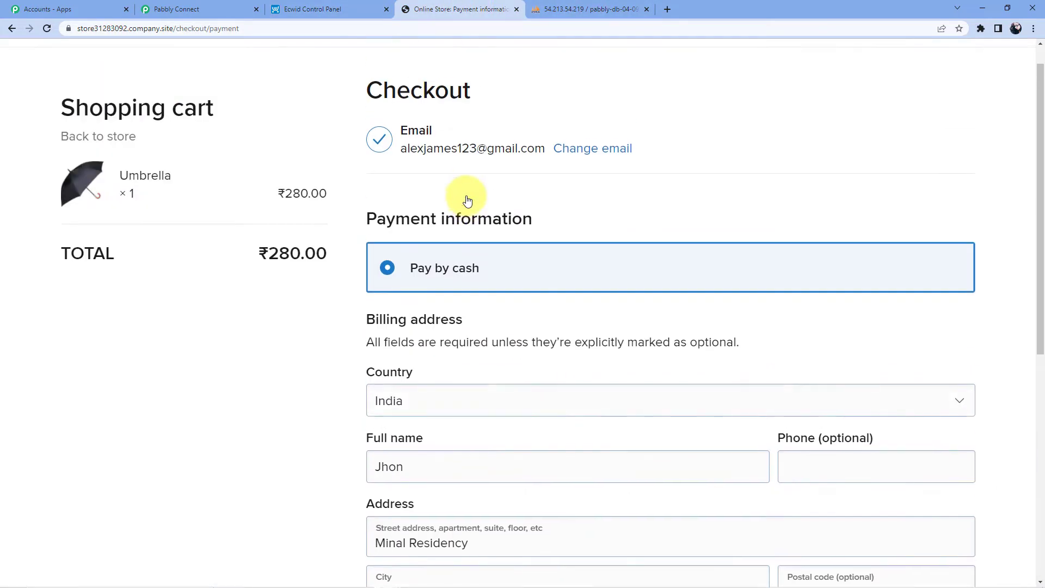
{"action": "left_click", "coordinate": [516, 9]}
{"action": "left_click", "coordinate": [327, 9]}
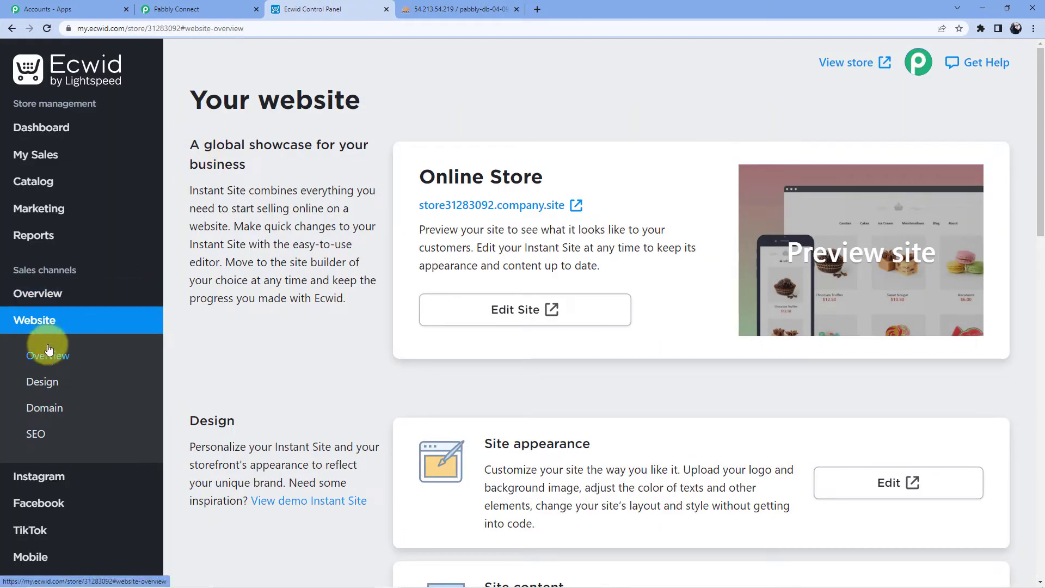
{"action": "left_click", "coordinate": [576, 206]}
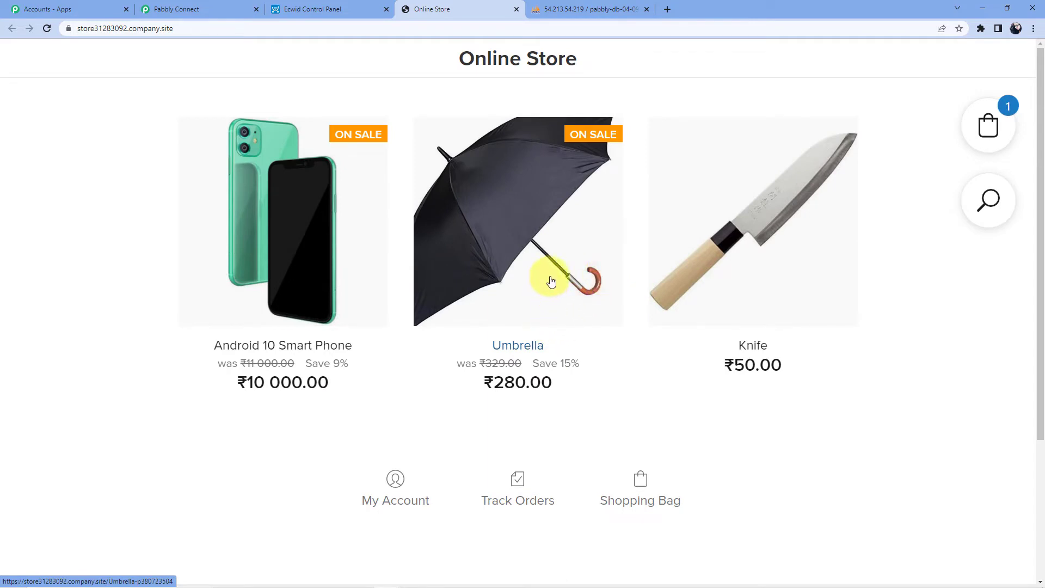
Add the Android 10 Smart Phone to the shopping bag.
{"action": "left_click", "coordinate": [311, 281]}
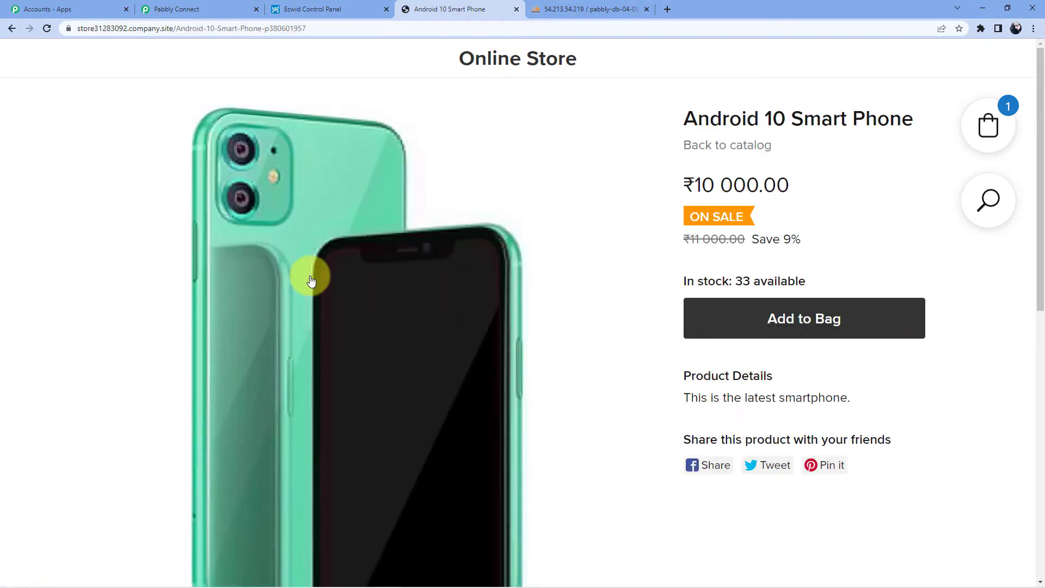
{"action": "scroll", "coordinate": [822, 175], "scroll_direction": "down", "scroll_amount": 2}
{"action": "left_click", "coordinate": [832, 164]}
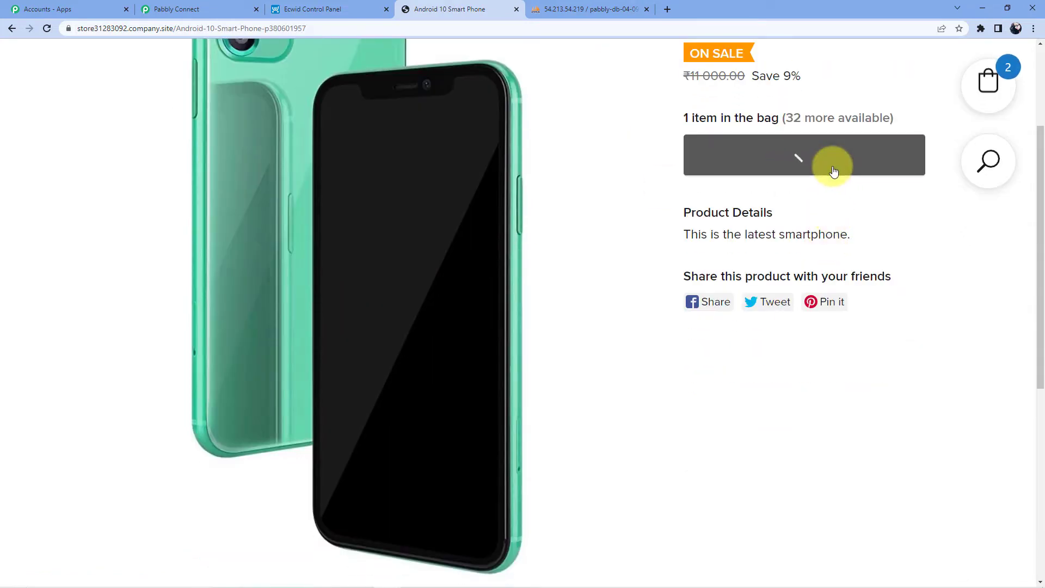
Remove the Umbrella from the cart and proceed to the checkout email step.
{"action": "left_click", "coordinate": [1000, 90]}
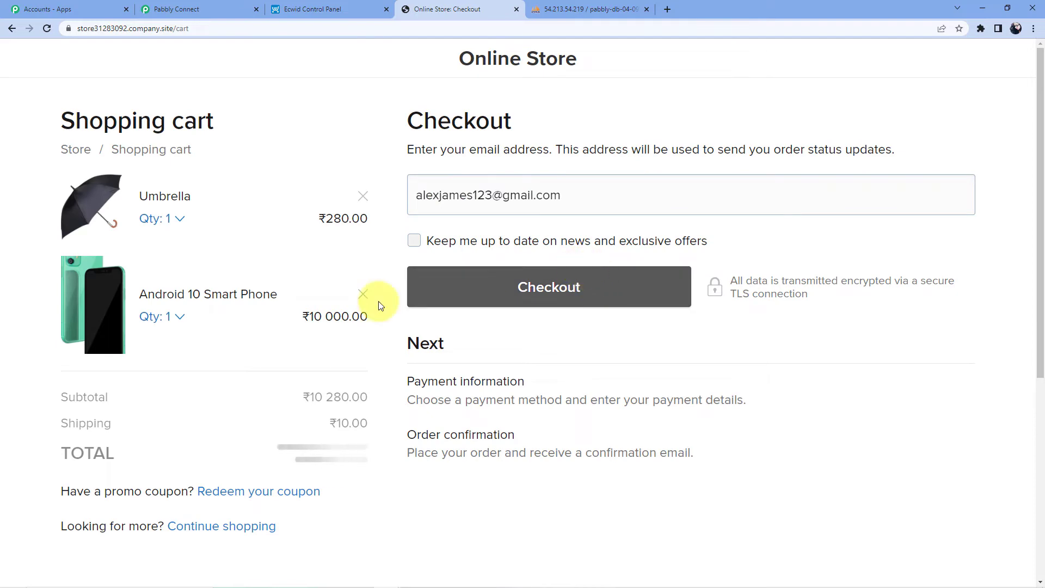
{"action": "left_click", "coordinate": [363, 196]}
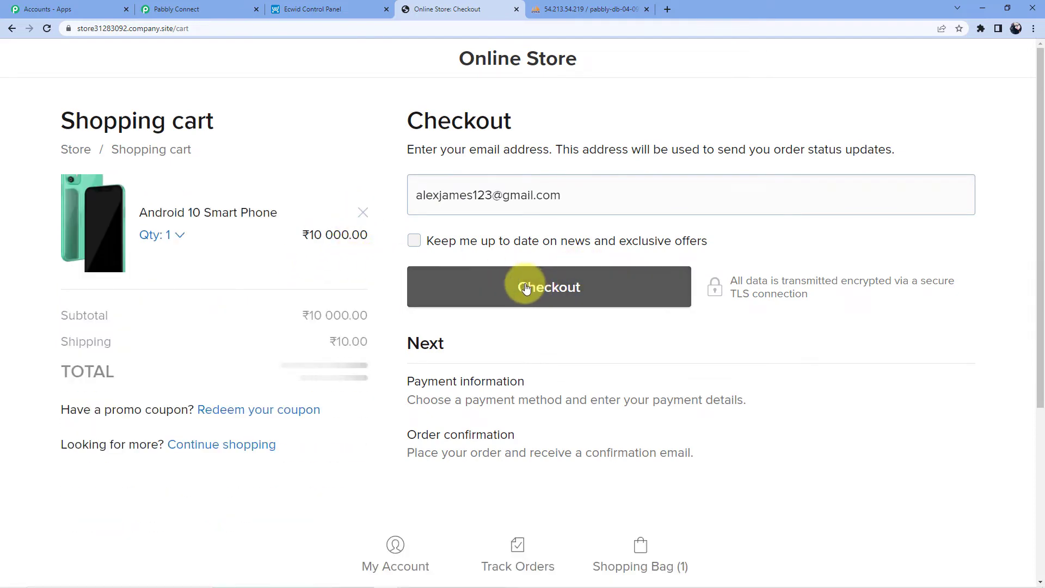
{"action": "scroll", "coordinate": [528, 245], "scroll_direction": "down", "scroll_amount": 4}
{"action": "scroll", "coordinate": [528, 223], "scroll_direction": "up", "scroll_amount": 3}
{"action": "left_click", "coordinate": [529, 233]}
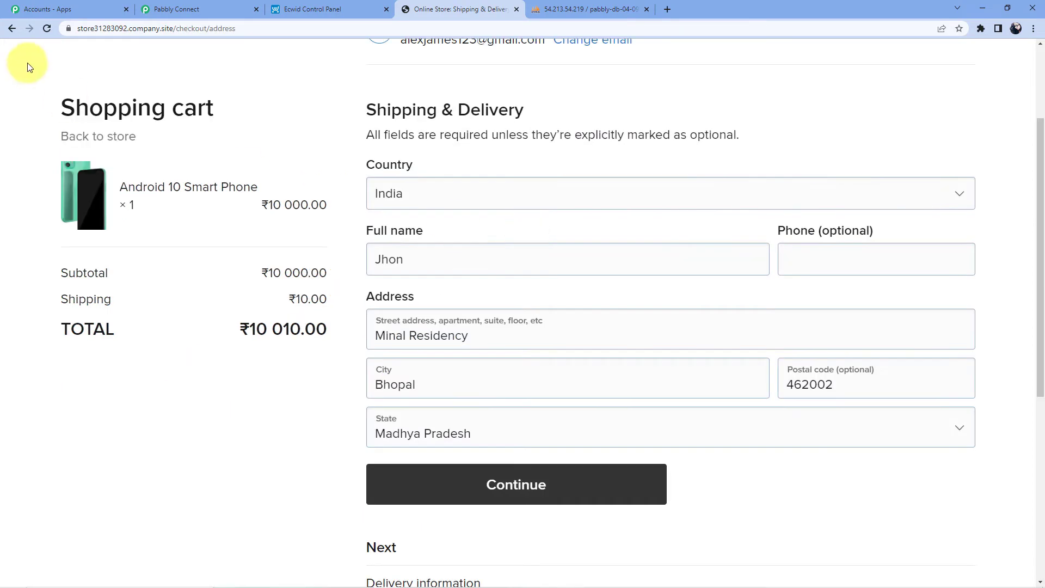
{"action": "left_click", "coordinate": [10, 28]}
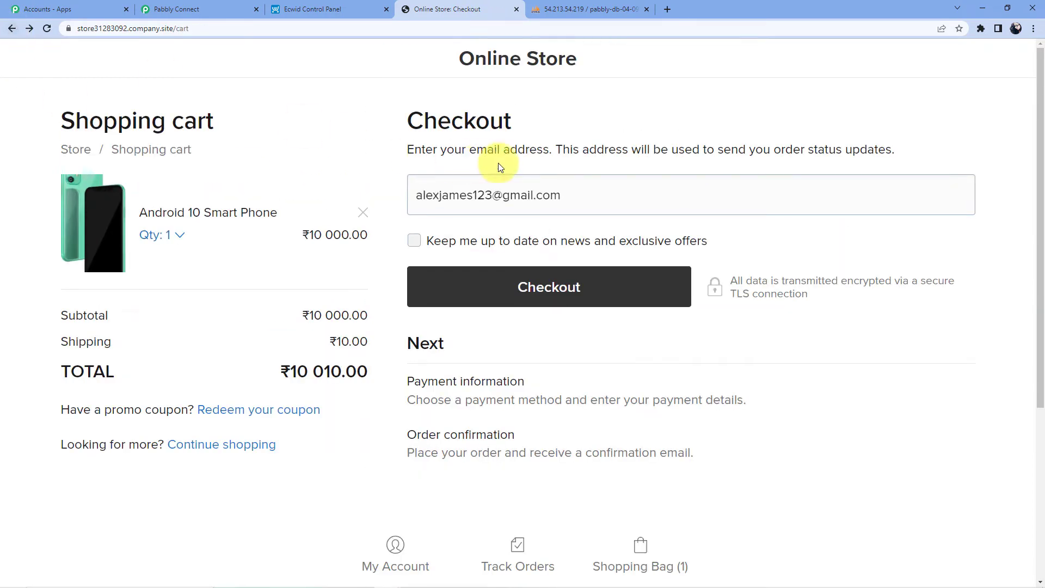
Replace the checkout e-mail with a different customer's e-mail address and continue.
{"action": "left_click", "coordinate": [610, 196]}
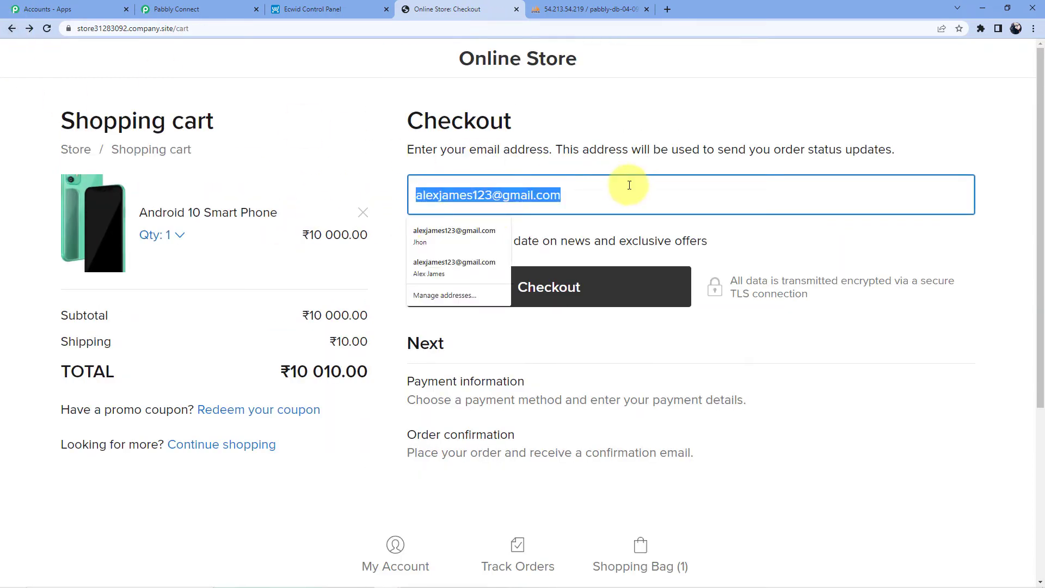
{"action": "key", "text": "BackSpace"}
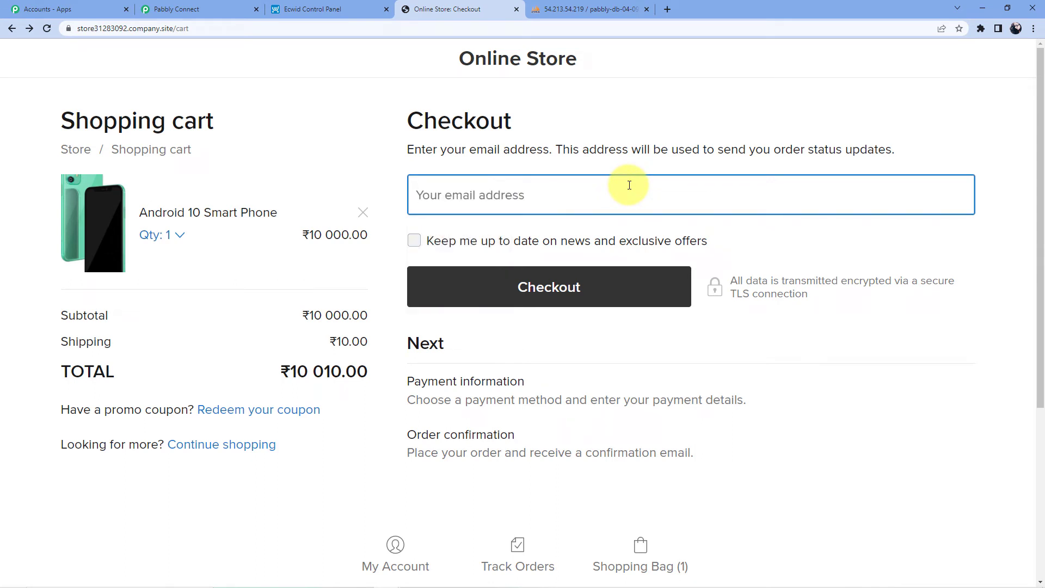
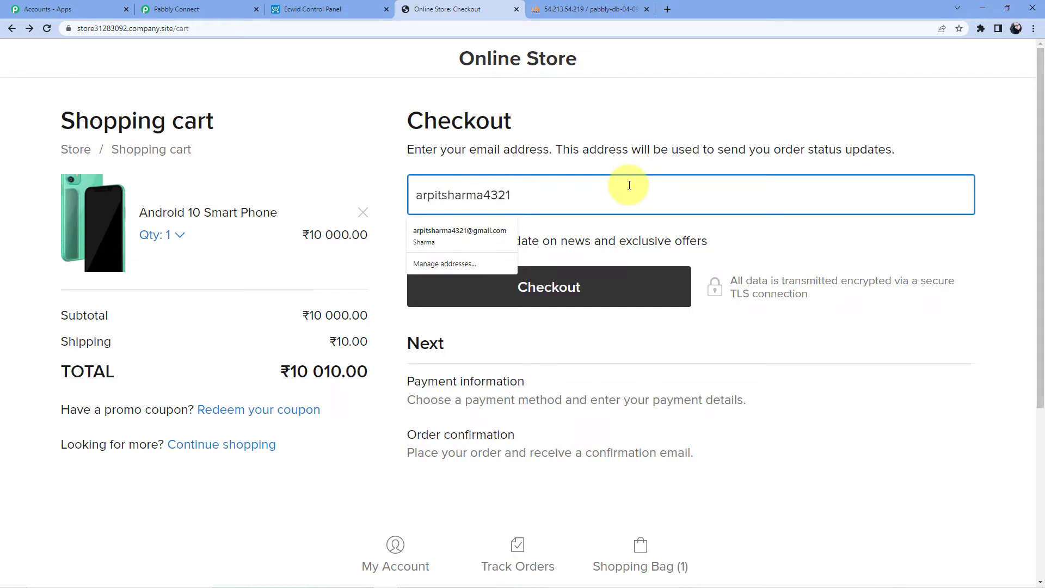
{"action": "left_click", "coordinate": [468, 240]}
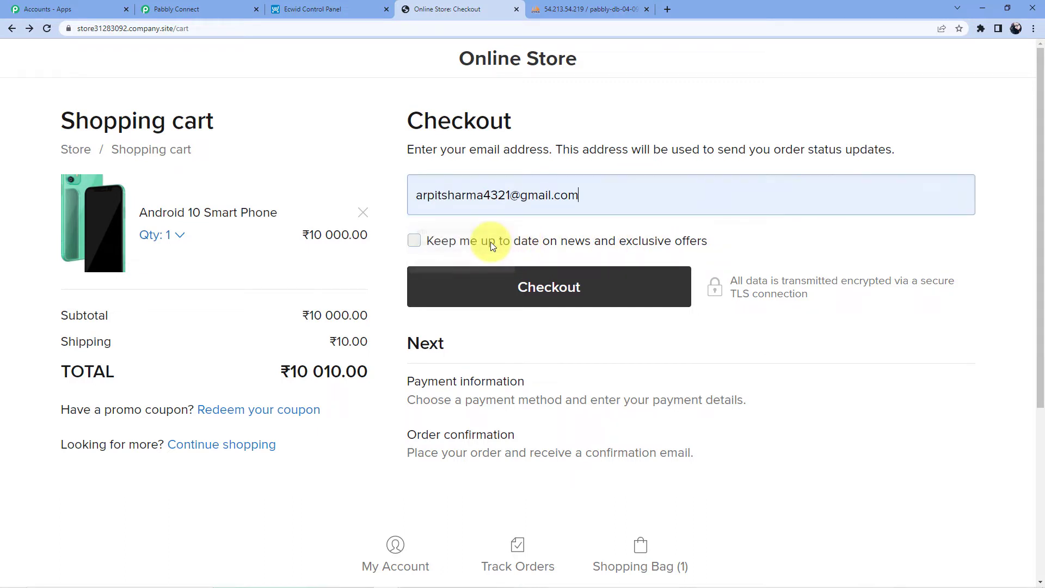
{"action": "left_click", "coordinate": [505, 298]}
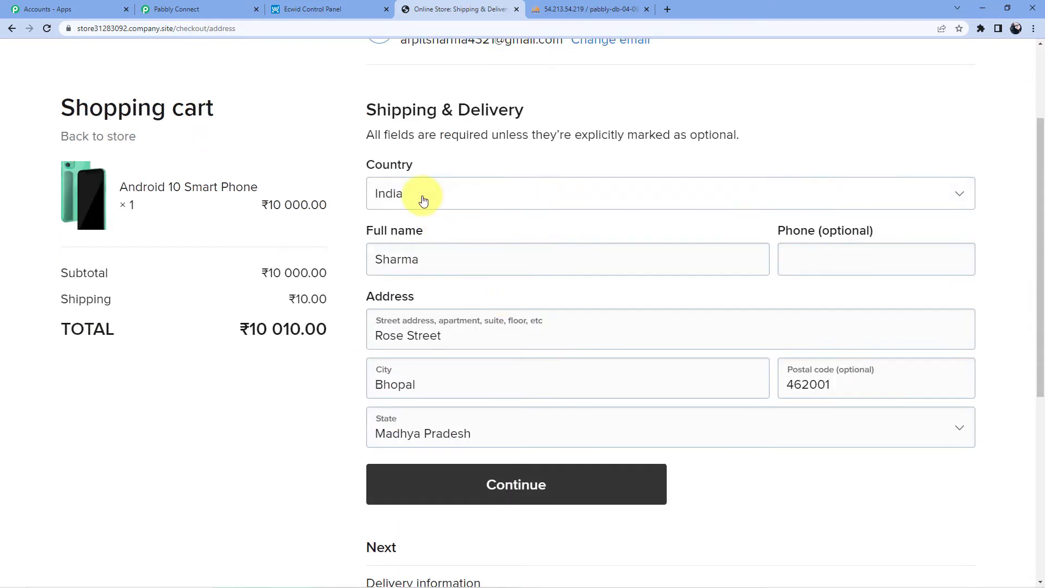
Enter the customer's phone number in the shipping details and submit them.
{"action": "left_click", "coordinate": [843, 264]}
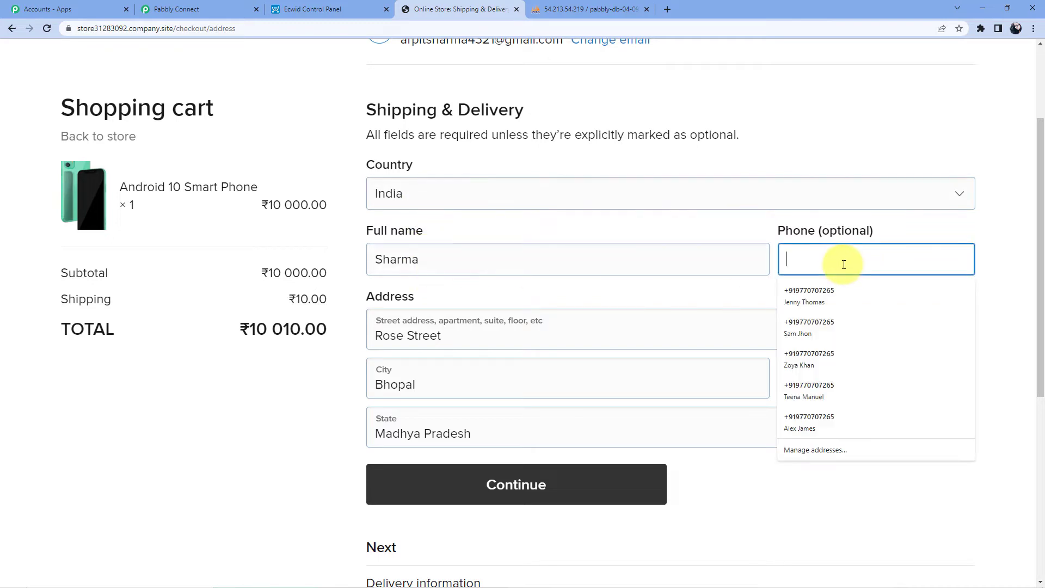
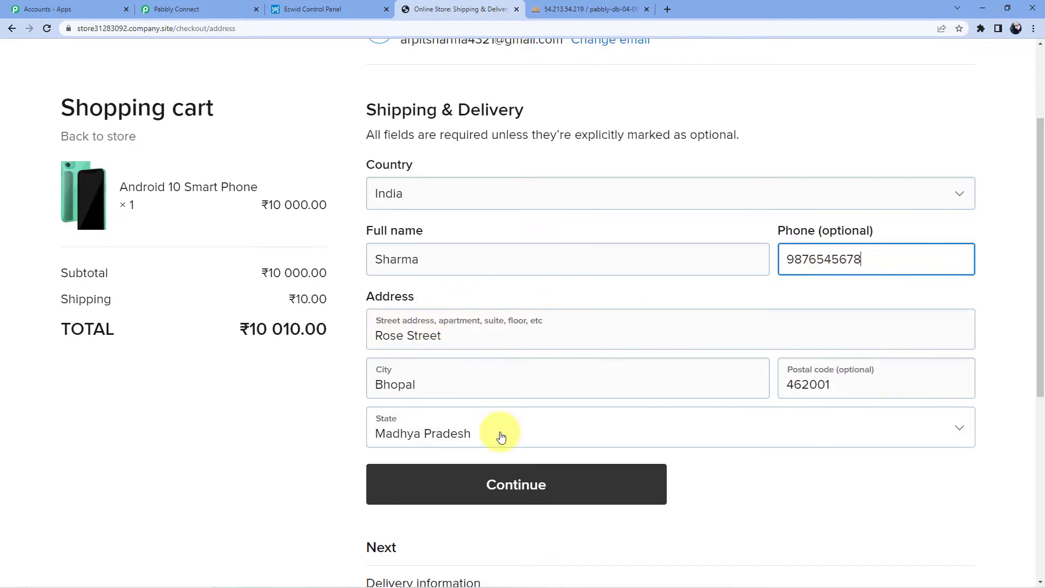
{"action": "scroll", "coordinate": [484, 392], "scroll_direction": "down", "scroll_amount": 5}
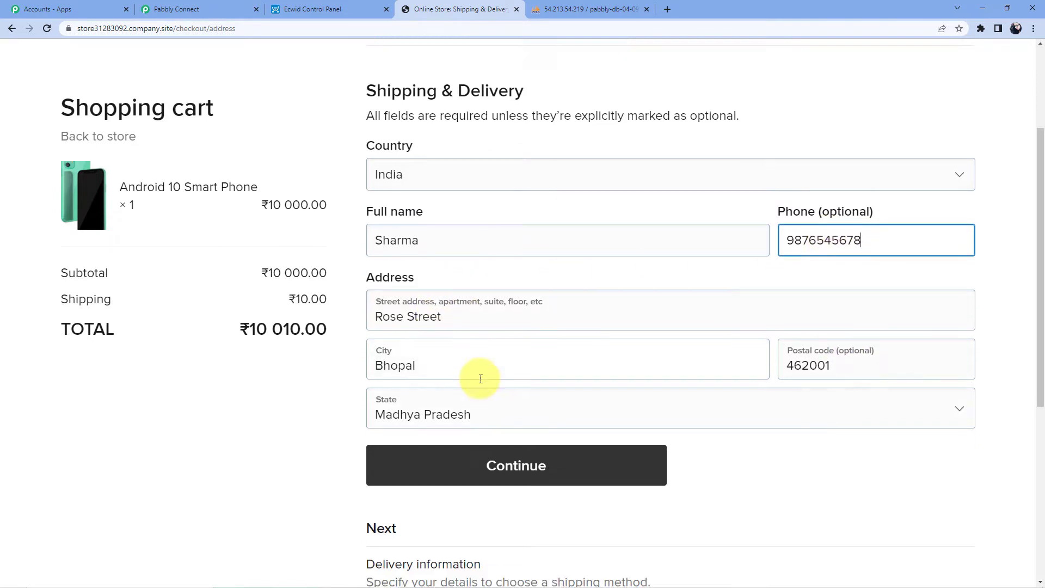
{"action": "scroll", "coordinate": [496, 459], "scroll_direction": "up", "scroll_amount": 5}
{"action": "left_click", "coordinate": [534, 497]}
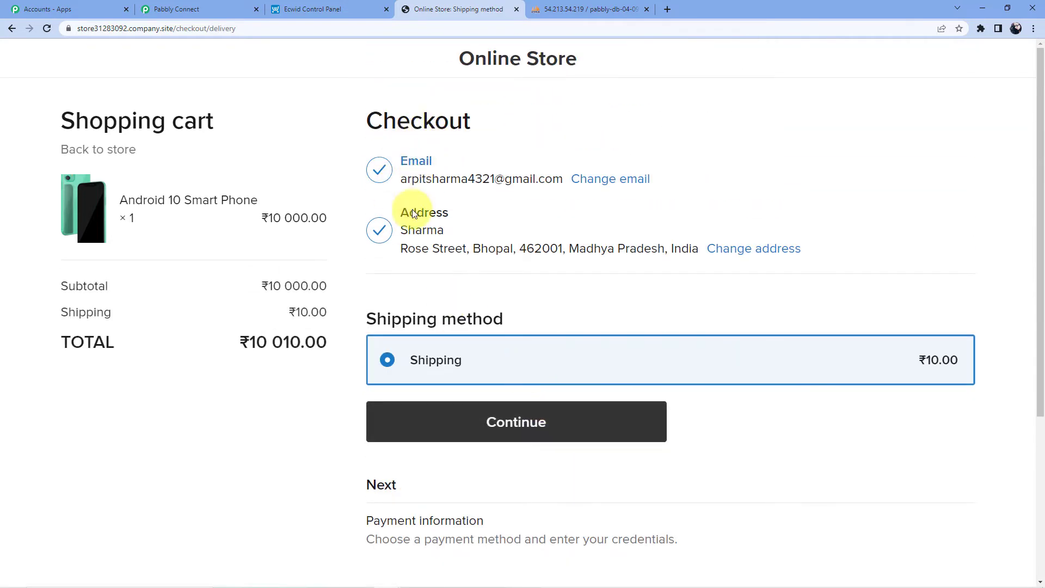
Confirm the ₹10.00 shipping method and place the pay-by-cash order.
{"action": "left_click", "coordinate": [501, 424]}
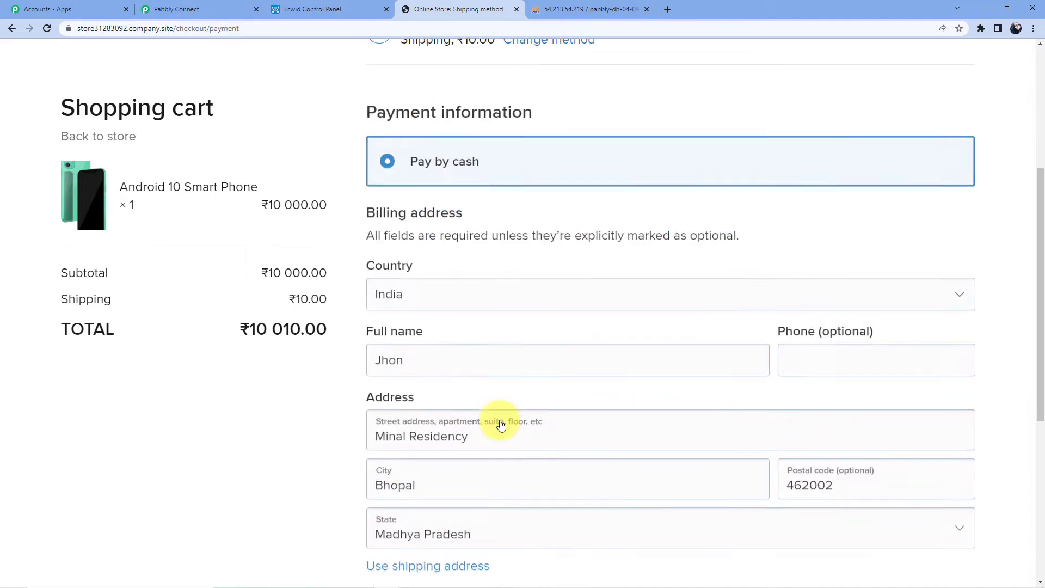
{"action": "scroll", "coordinate": [506, 310], "scroll_direction": "down", "scroll_amount": 5}
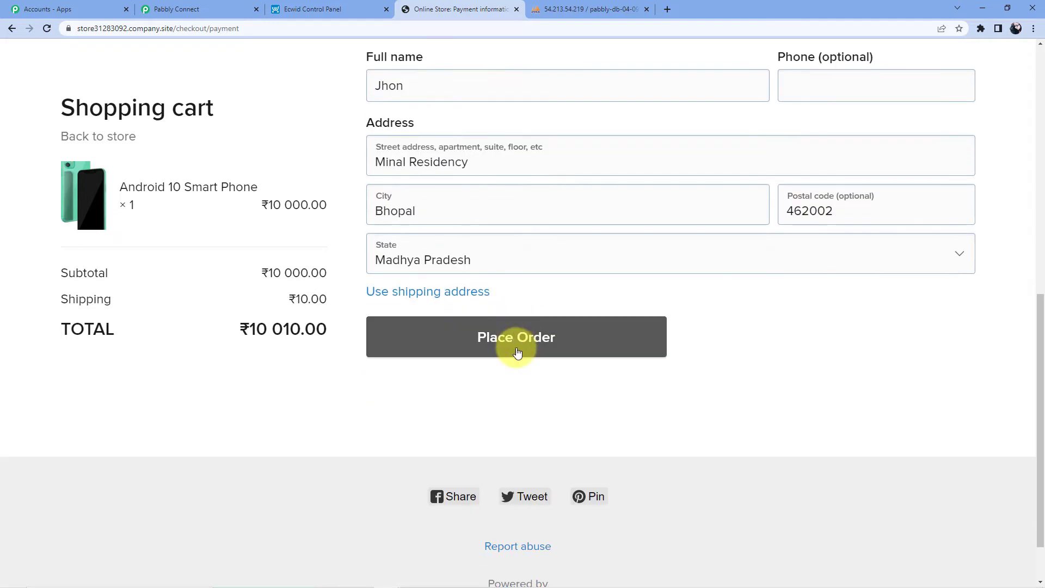
{"action": "scroll", "coordinate": [514, 332], "scroll_direction": "up", "scroll_amount": 5}
{"action": "scroll", "coordinate": [511, 308], "scroll_direction": "down", "scroll_amount": 3}
{"action": "scroll", "coordinate": [512, 309], "scroll_direction": "down", "scroll_amount": 3}
{"action": "left_click", "coordinate": [507, 293]}
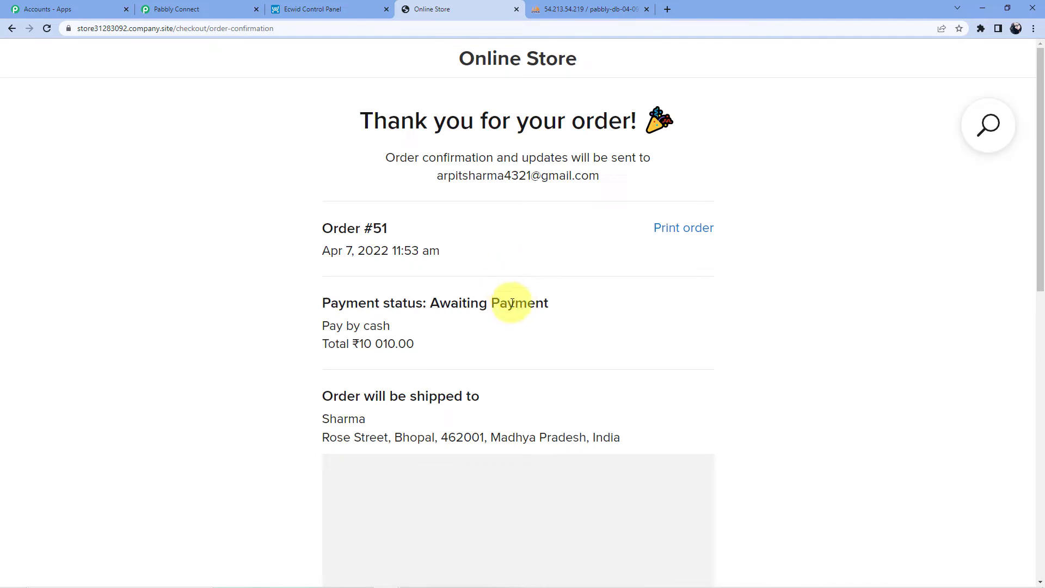
Review the order confirmation showing ₹10 010.00 awaiting payment.
{"action": "scroll", "coordinate": [407, 177], "scroll_direction": "down", "scroll_amount": 3}
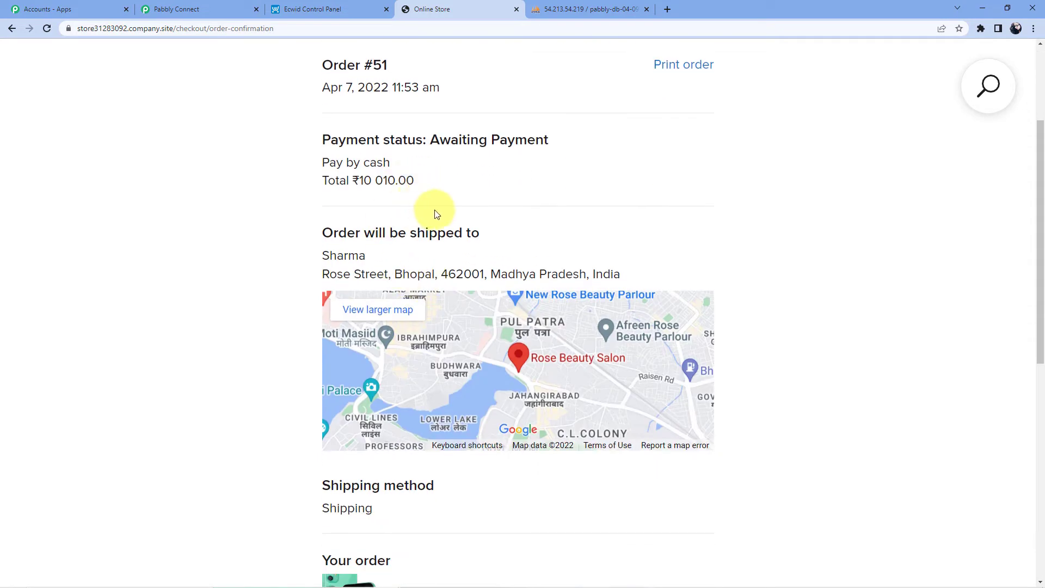
{"action": "scroll", "coordinate": [434, 171], "scroll_direction": "down", "scroll_amount": 8}
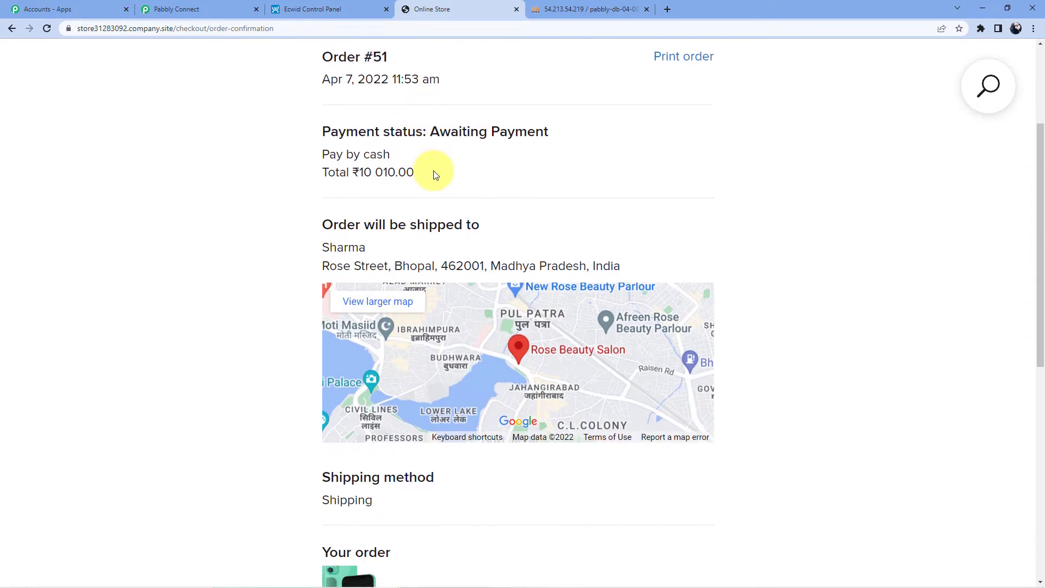
{"action": "scroll", "coordinate": [443, 340], "scroll_direction": "up", "scroll_amount": 10}
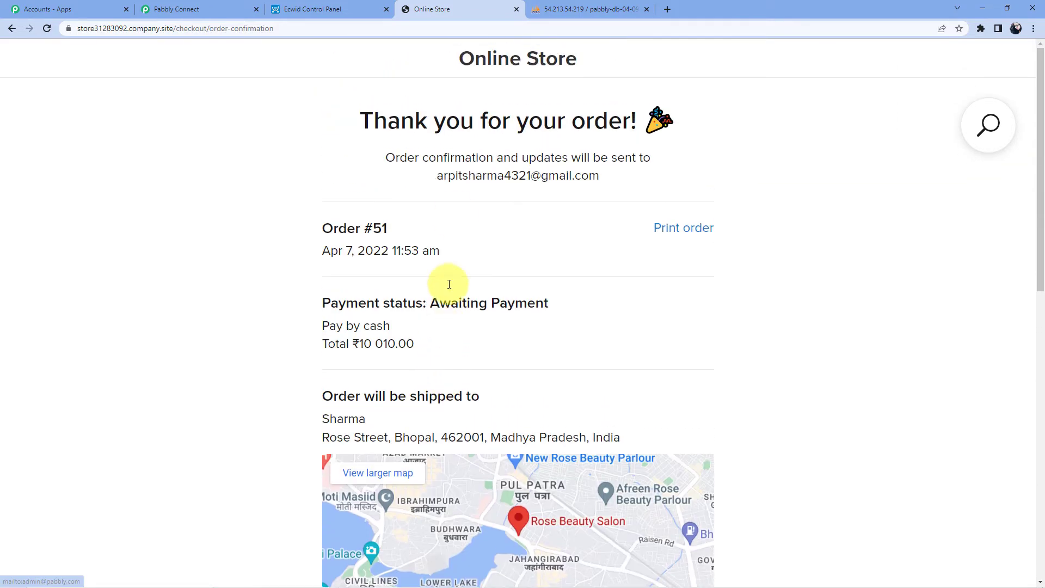
Back in Pabbly, collapse the old response and resend the trigger's test request.
{"action": "left_click", "coordinate": [210, 6]}
{"action": "left_click", "coordinate": [267, 249]}
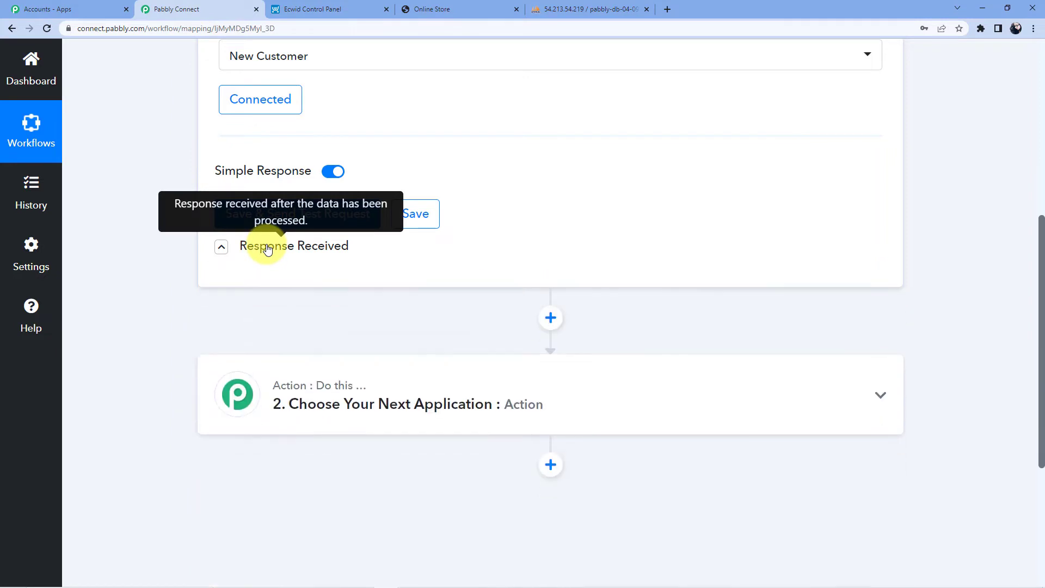
{"action": "scroll", "coordinate": [420, 198], "scroll_direction": "up", "scroll_amount": 1}
{"action": "left_click", "coordinate": [308, 276]}
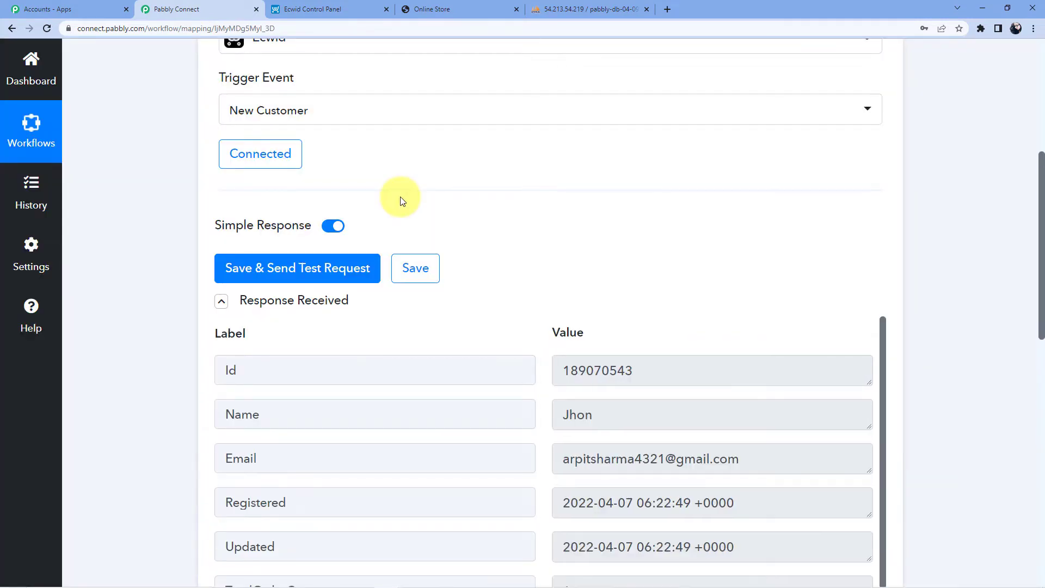
{"action": "scroll", "coordinate": [585, 170], "scroll_direction": "down", "scroll_amount": 3}
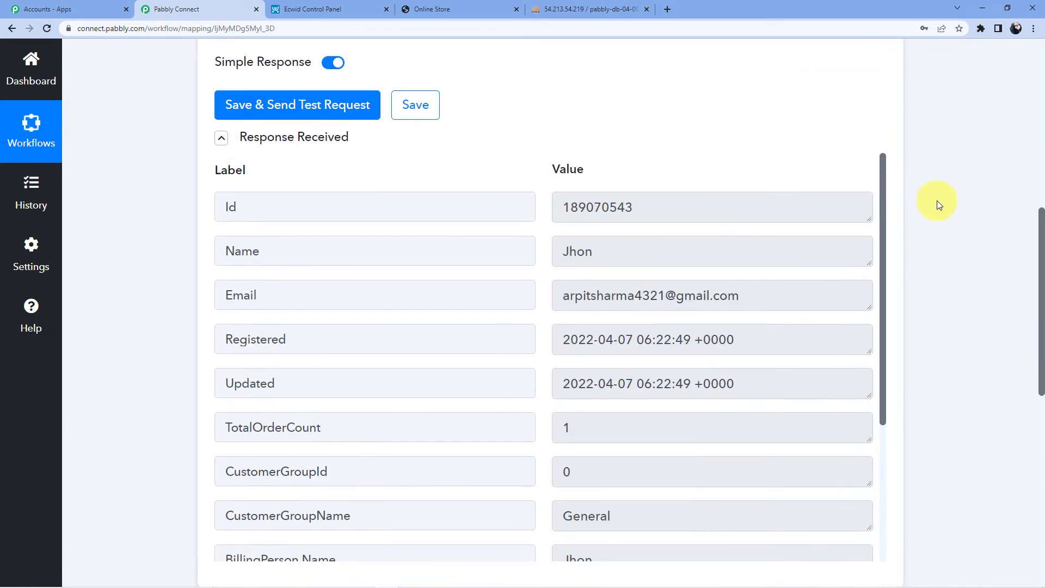
Compare the customer's email and name on the order confirmation with the test response.
{"action": "left_click", "coordinate": [458, 9]}
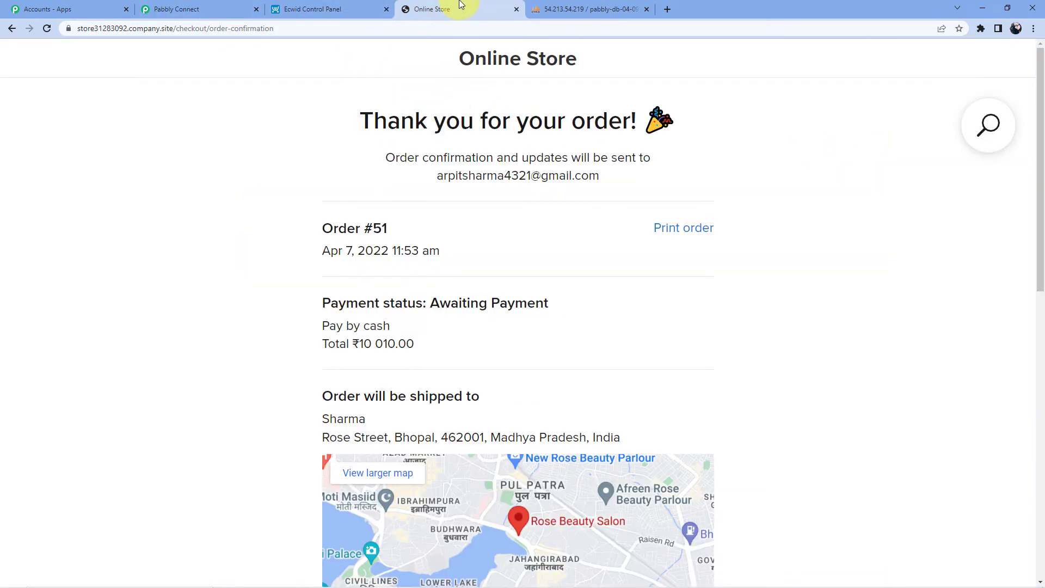
{"action": "left_click_drag", "start_coordinate": [437, 177], "coordinate": [599, 177]}
{"action": "left_click", "coordinate": [218, 9]}
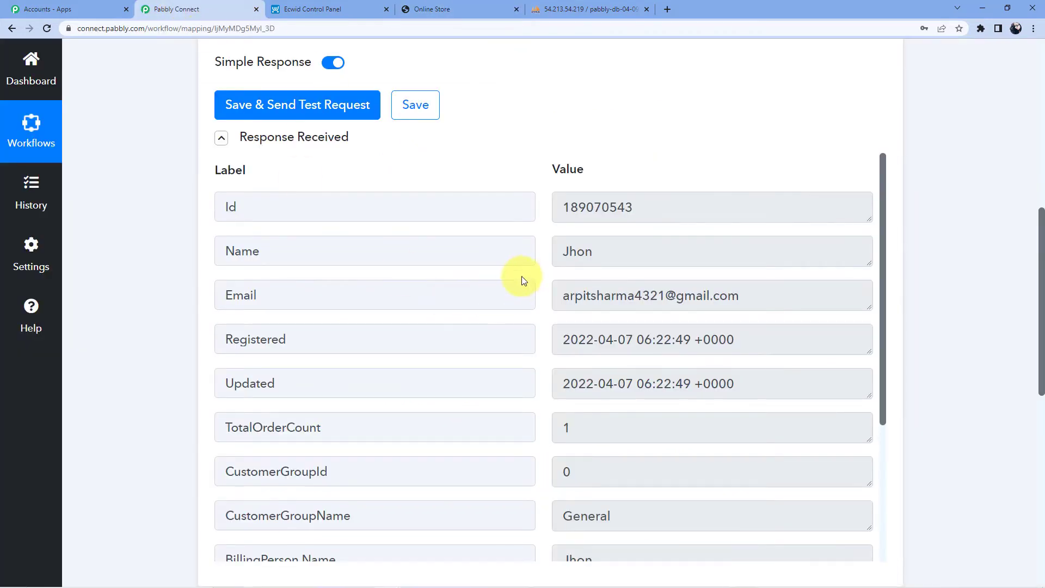
{"action": "left_click", "coordinate": [562, 256]}
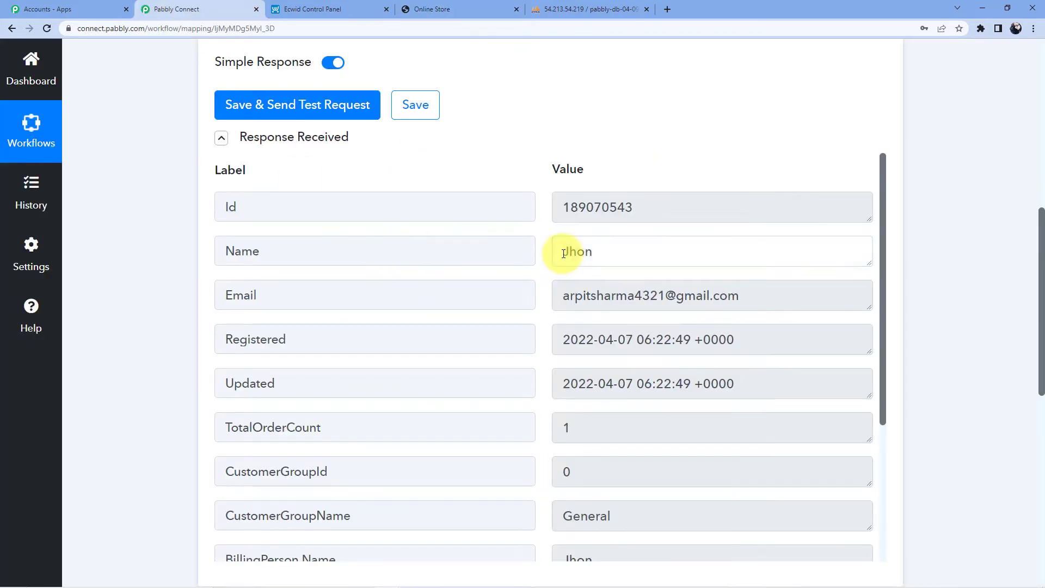
{"action": "double_click", "coordinate": [581, 252]}
Scroll through the response fields, checking TotalOrderCount 1 and CustomerGroupName General.
{"action": "scroll", "coordinate": [553, 259], "scroll_direction": "down", "scroll_amount": 2}
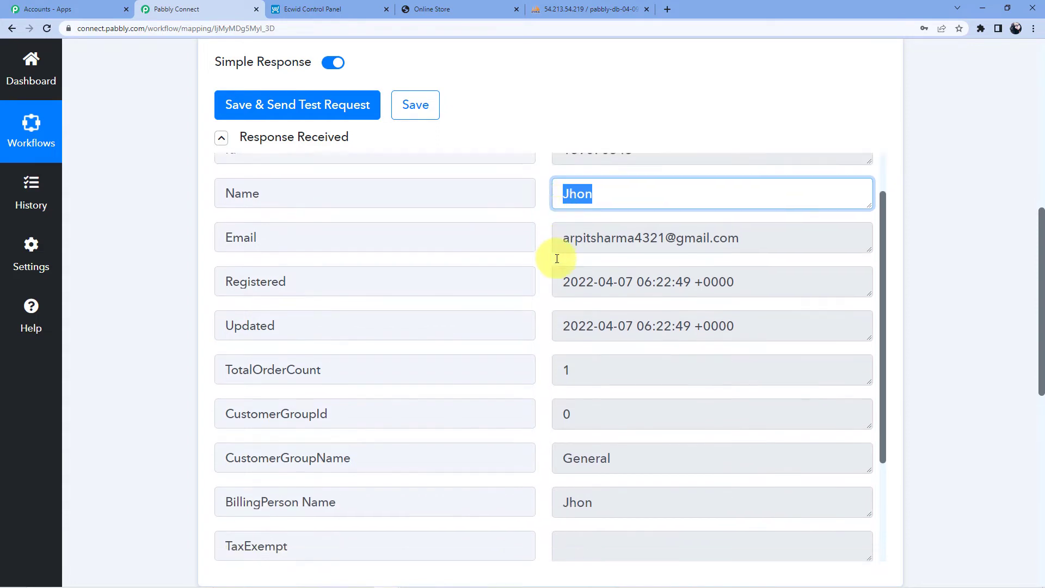
{"action": "scroll", "coordinate": [555, 263], "scroll_direction": "up", "scroll_amount": 2}
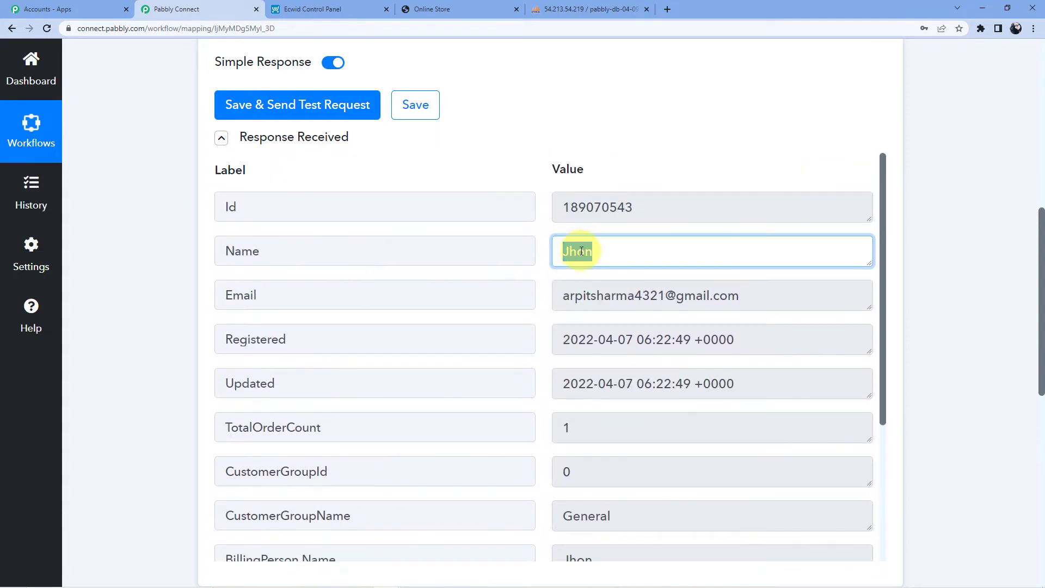
{"action": "scroll", "coordinate": [343, 263], "scroll_direction": "down", "scroll_amount": 2}
{"action": "scroll", "coordinate": [335, 266], "scroll_direction": "up", "scroll_amount": 1}
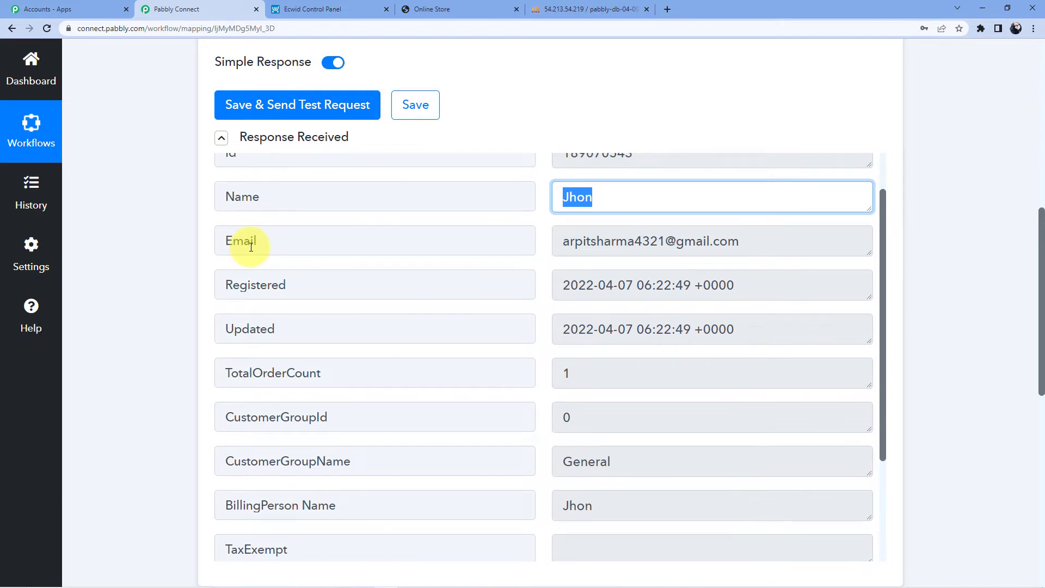
{"action": "scroll", "coordinate": [337, 356], "scroll_direction": "down", "scroll_amount": 3}
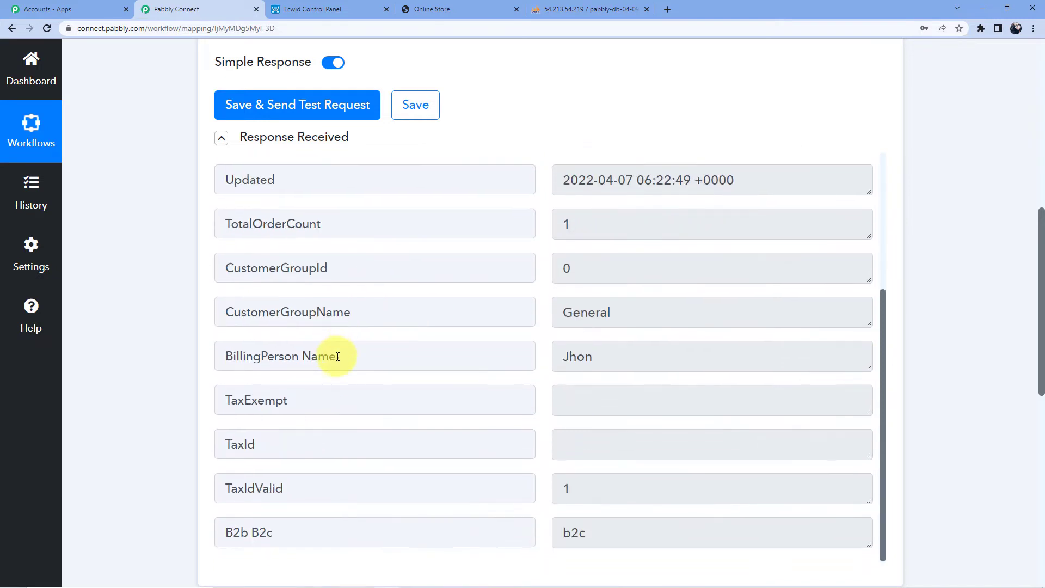
{"action": "scroll", "coordinate": [577, 324], "scroll_direction": "down", "scroll_amount": 2}
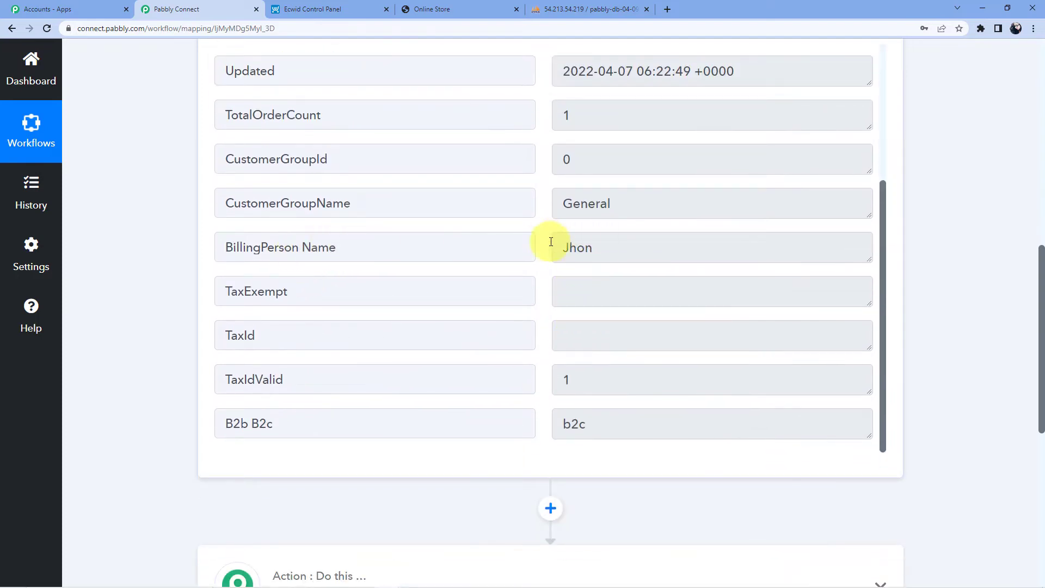
{"action": "scroll", "coordinate": [582, 256], "scroll_direction": "down", "scroll_amount": 3}
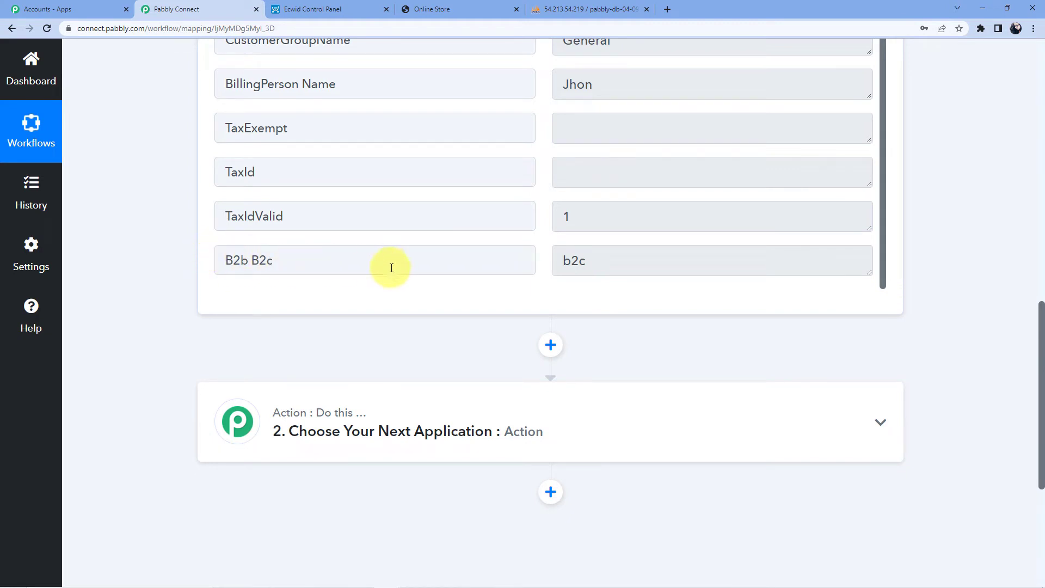
{"action": "scroll", "coordinate": [392, 268], "scroll_direction": "up", "scroll_amount": 4}
{"action": "scroll", "coordinate": [1002, 293], "scroll_direction": "up", "scroll_amount": 8}
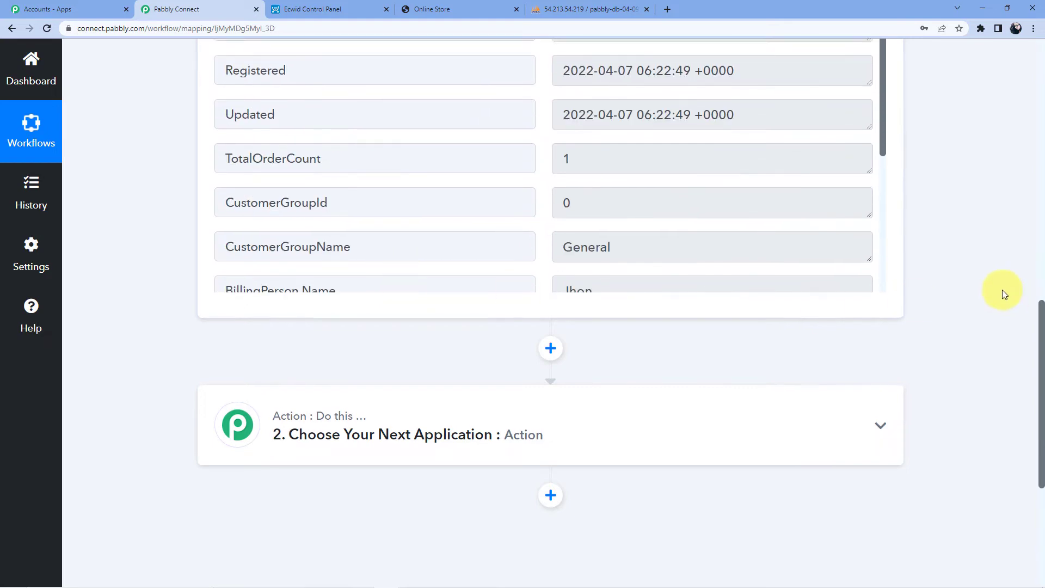
{"action": "scroll", "coordinate": [1002, 293], "scroll_direction": "up", "scroll_amount": 5}
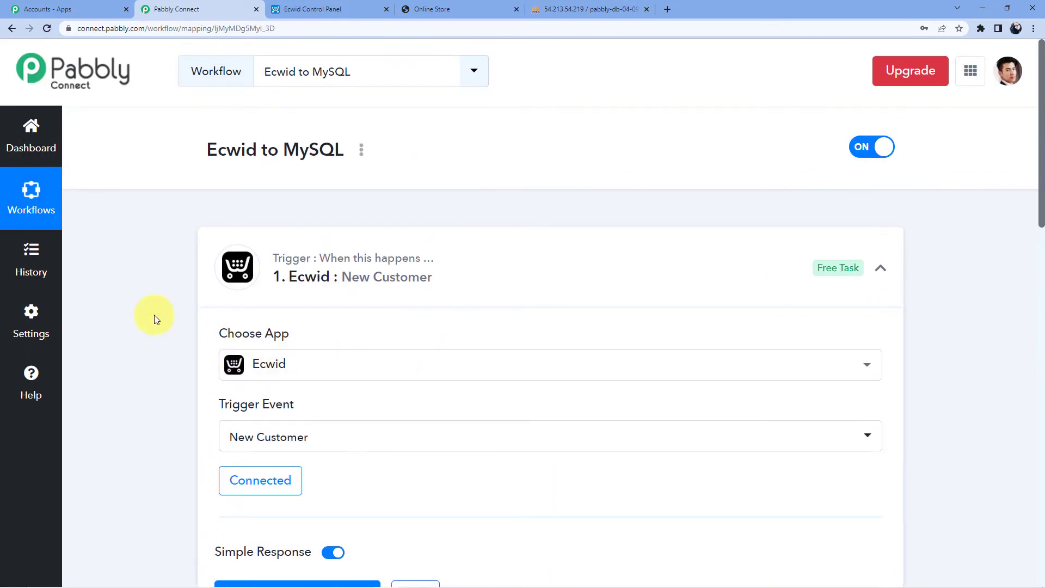
{"action": "scroll", "coordinate": [155, 317], "scroll_direction": "down", "scroll_amount": 5}
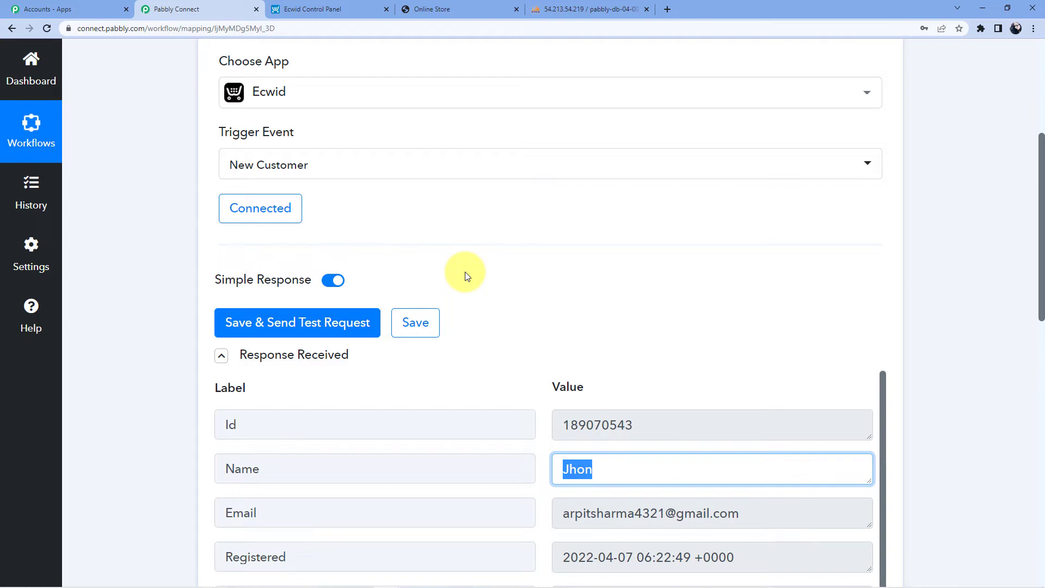
{"action": "scroll", "coordinate": [497, 291], "scroll_direction": "down", "scroll_amount": 3}
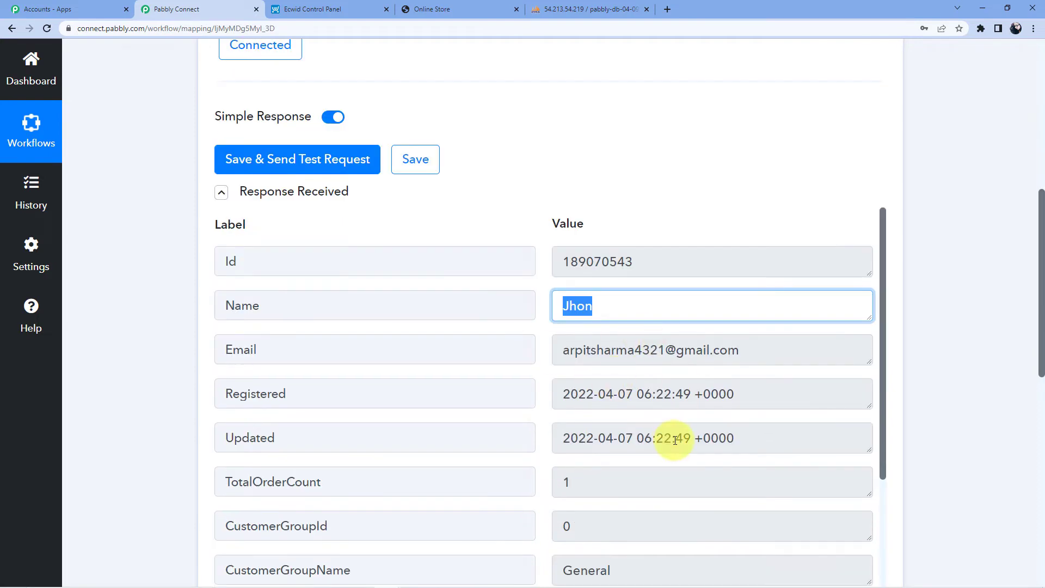
{"action": "scroll", "coordinate": [669, 436], "scroll_direction": "down", "scroll_amount": 4}
{"action": "scroll", "coordinate": [653, 348], "scroll_direction": "up", "scroll_amount": 2}
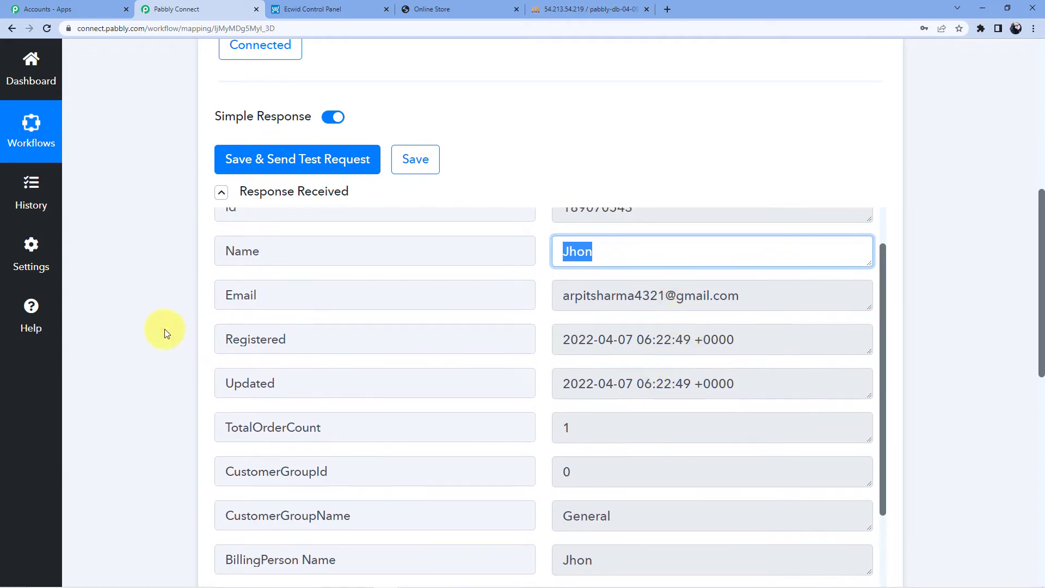
{"action": "scroll", "coordinate": [164, 329], "scroll_direction": "down", "scroll_amount": 10}
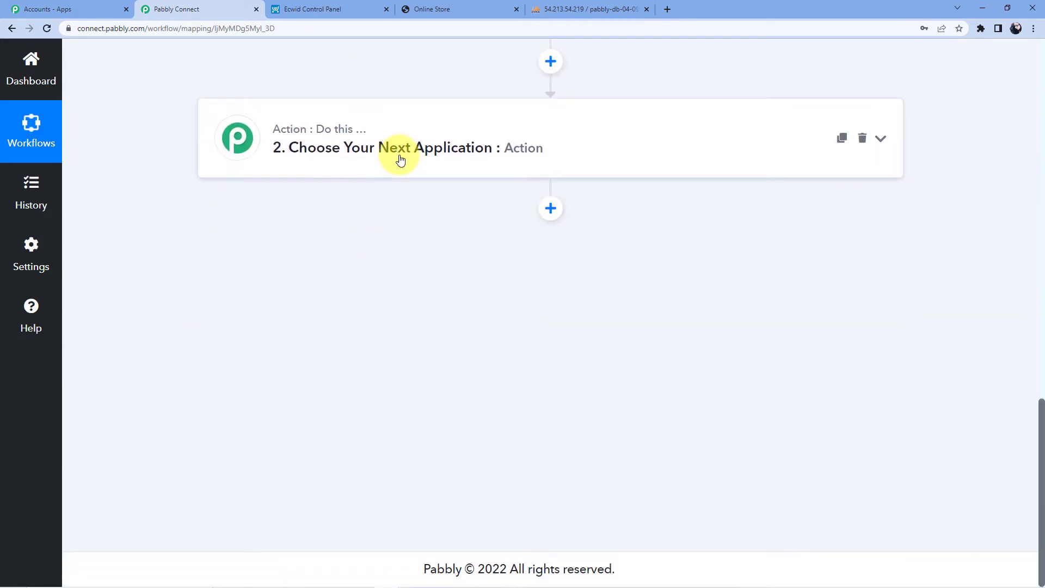
Search 'My' to make MySQL the second step's app, with Insert Row as its action event.
{"action": "left_click", "coordinate": [400, 159]}
{"action": "left_click", "coordinate": [328, 228]}
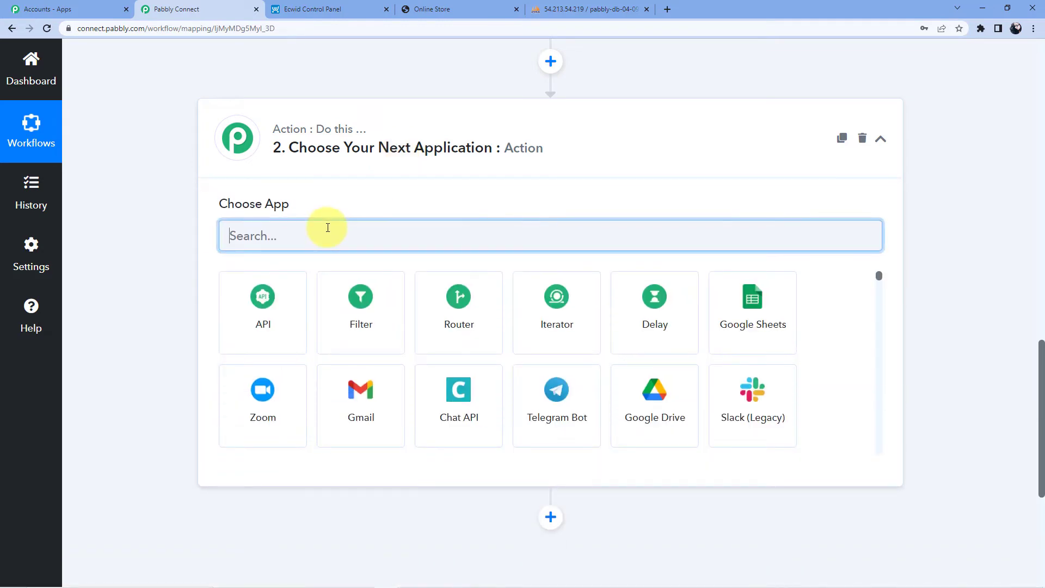
{"action": "type", "text": "M"}
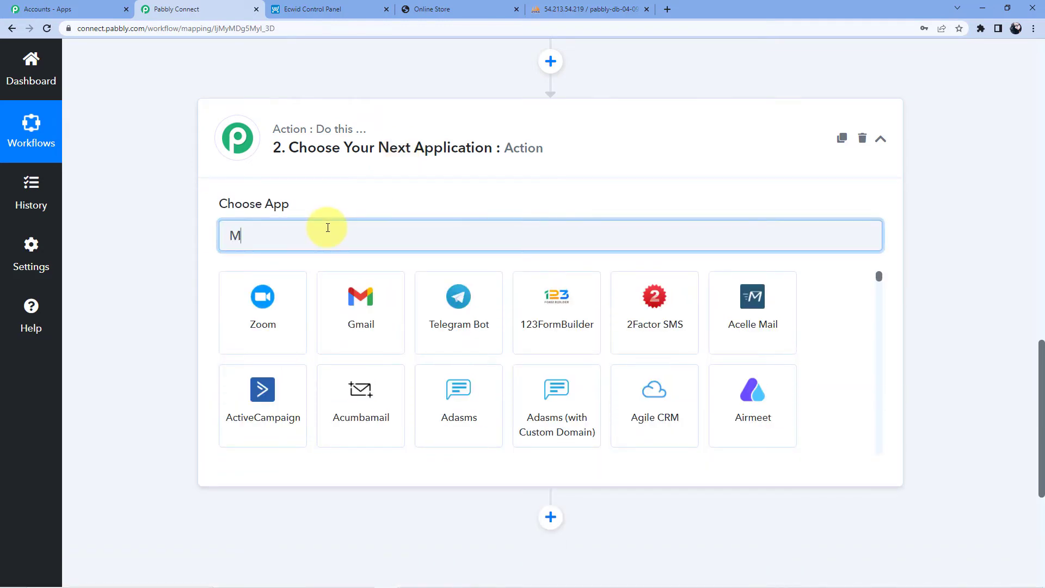
{"action": "type", "text": "y"}
{"action": "left_click", "coordinate": [364, 320]}
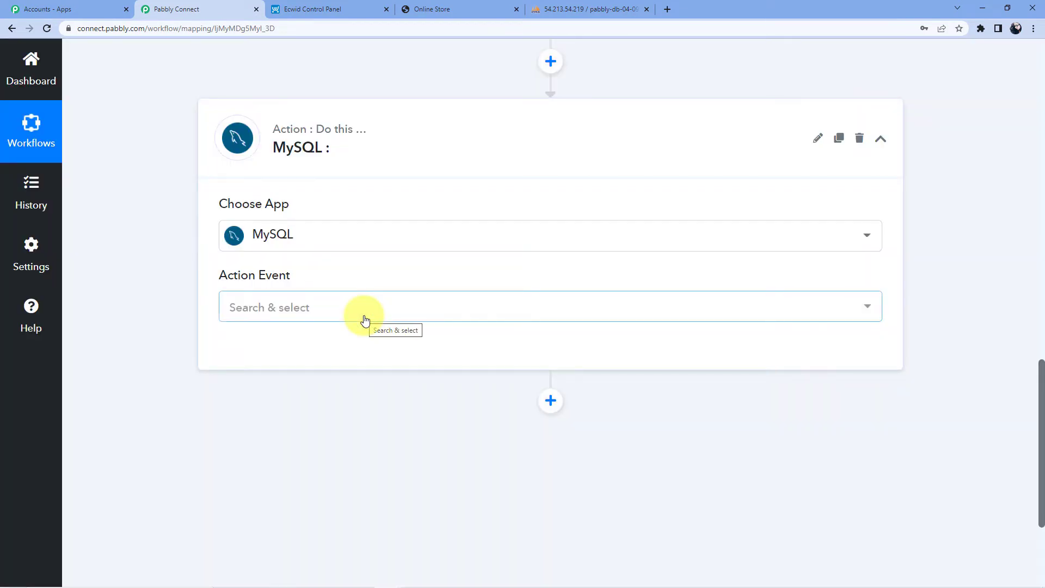
{"action": "left_click", "coordinate": [364, 320]}
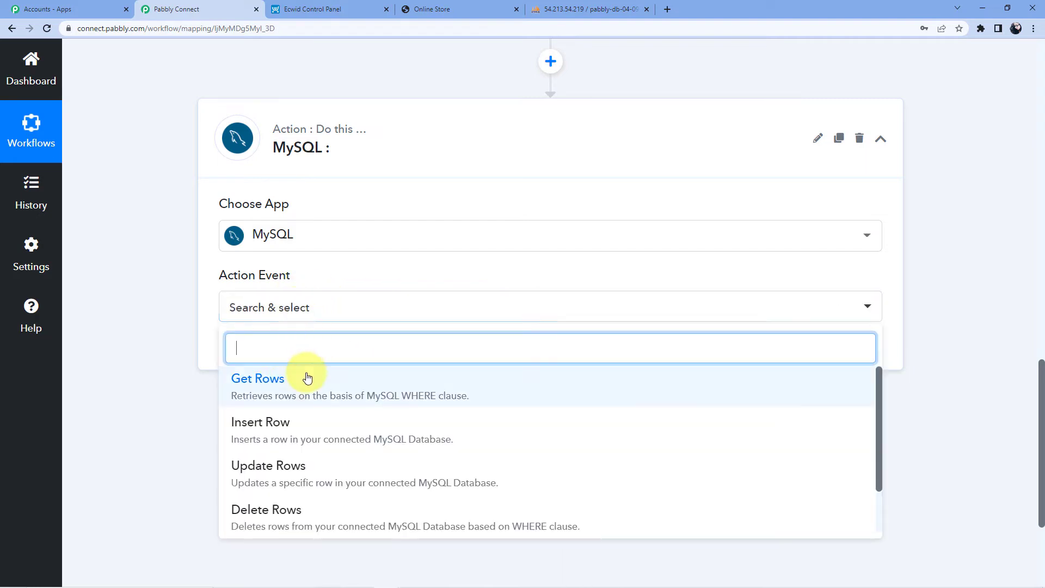
{"action": "left_click", "coordinate": [291, 430]}
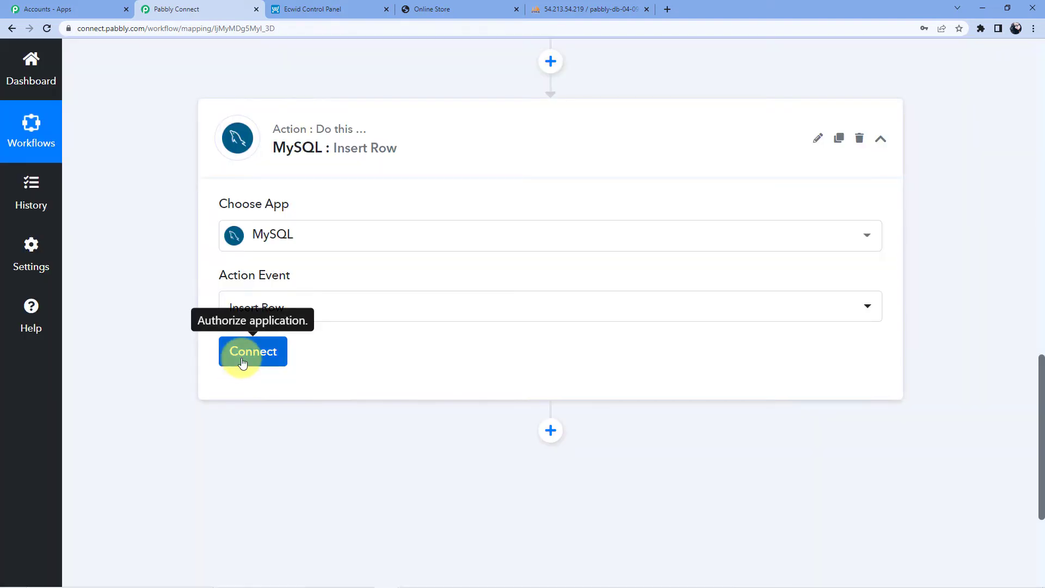
{"action": "left_click", "coordinate": [243, 363]}
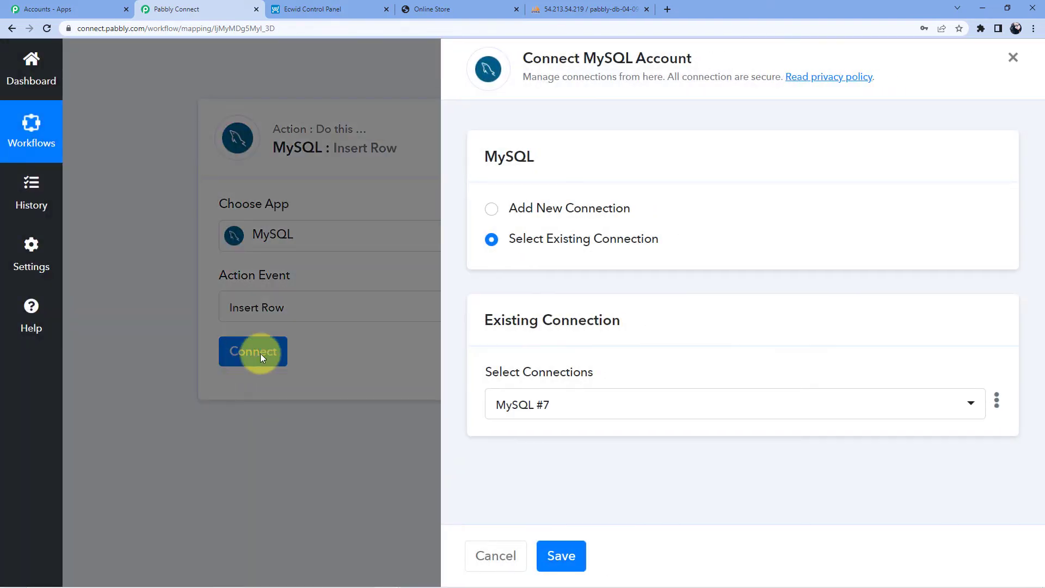
Connect the MySQL step through the existing MySQL #7 connection, then switch to phpMyAdmin.
{"action": "left_click", "coordinate": [569, 223]}
{"action": "scroll", "coordinate": [648, 234], "scroll_direction": "down", "scroll_amount": 3}
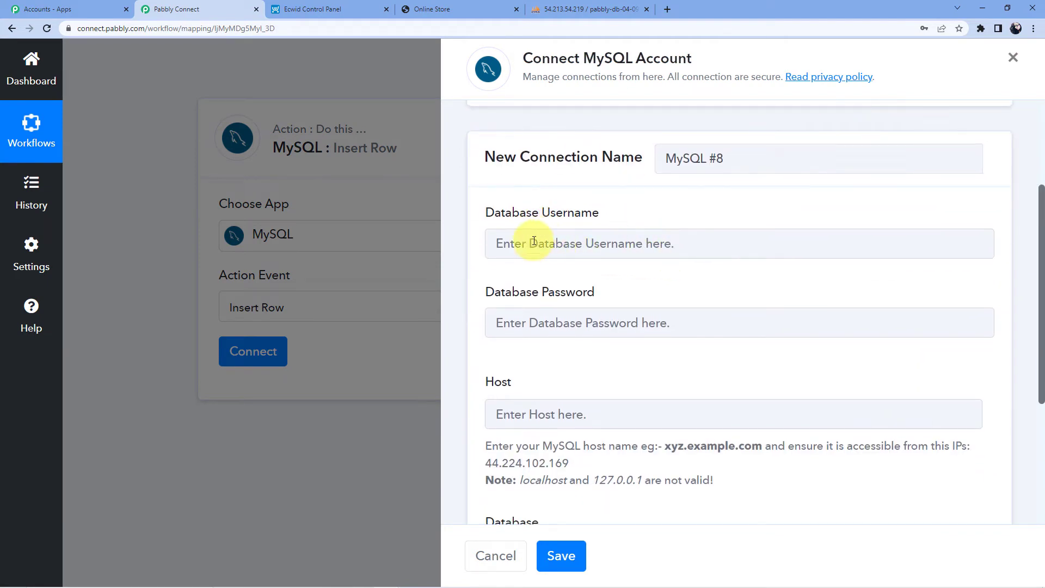
{"action": "scroll", "coordinate": [556, 227], "scroll_direction": "down", "scroll_amount": 4}
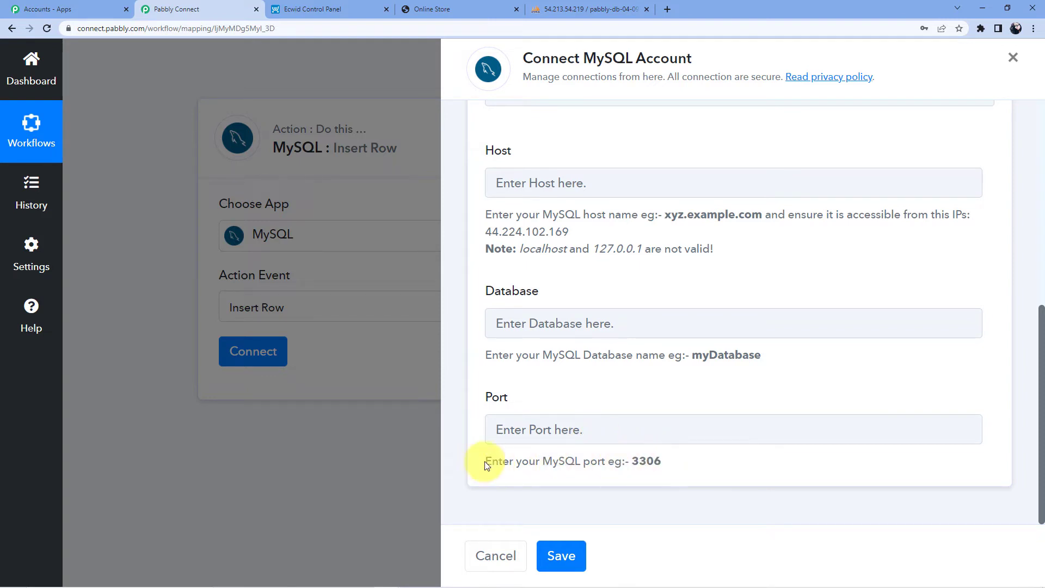
{"action": "scroll", "coordinate": [616, 456], "scroll_direction": "up", "scroll_amount": 5}
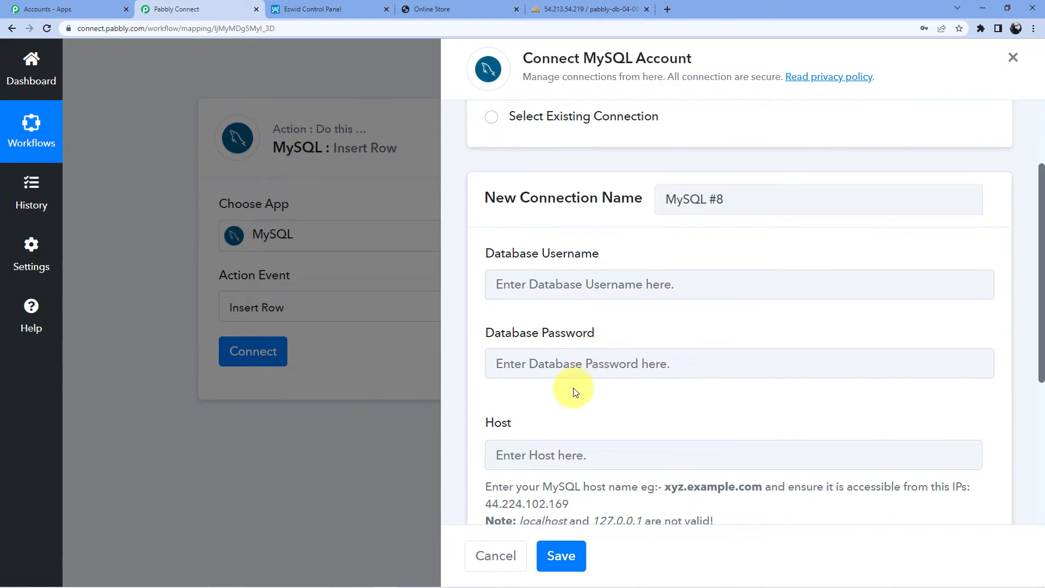
{"action": "scroll", "coordinate": [570, 391], "scroll_direction": "down", "scroll_amount": 2}
{"action": "scroll", "coordinate": [586, 442], "scroll_direction": "down", "scroll_amount": 3}
{"action": "scroll", "coordinate": [583, 438], "scroll_direction": "up", "scroll_amount": 7}
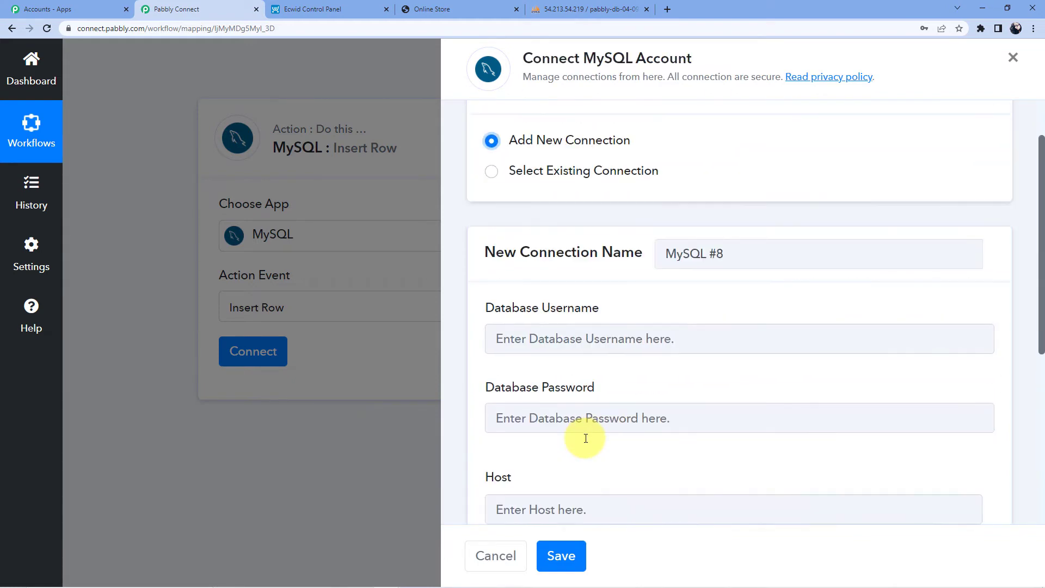
{"action": "left_click", "coordinate": [526, 239]}
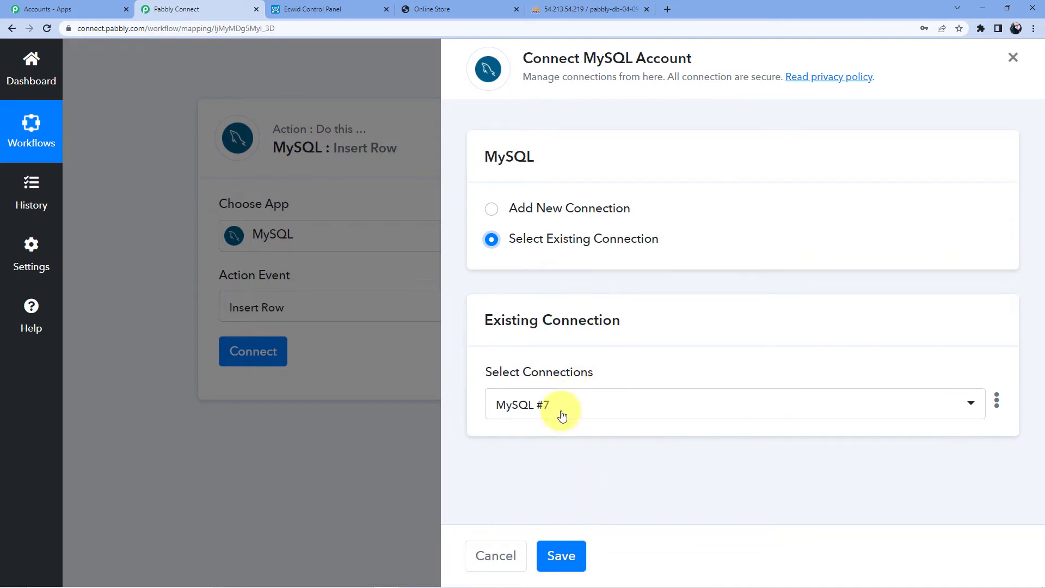
{"action": "left_click", "coordinate": [561, 554]}
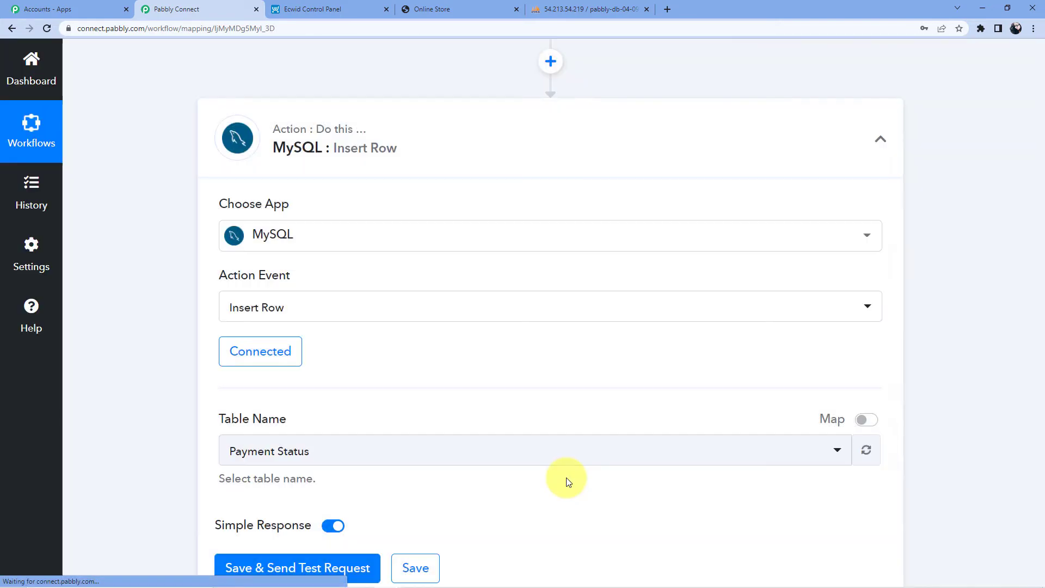
{"action": "scroll", "coordinate": [479, 440], "scroll_direction": "down", "scroll_amount": 2}
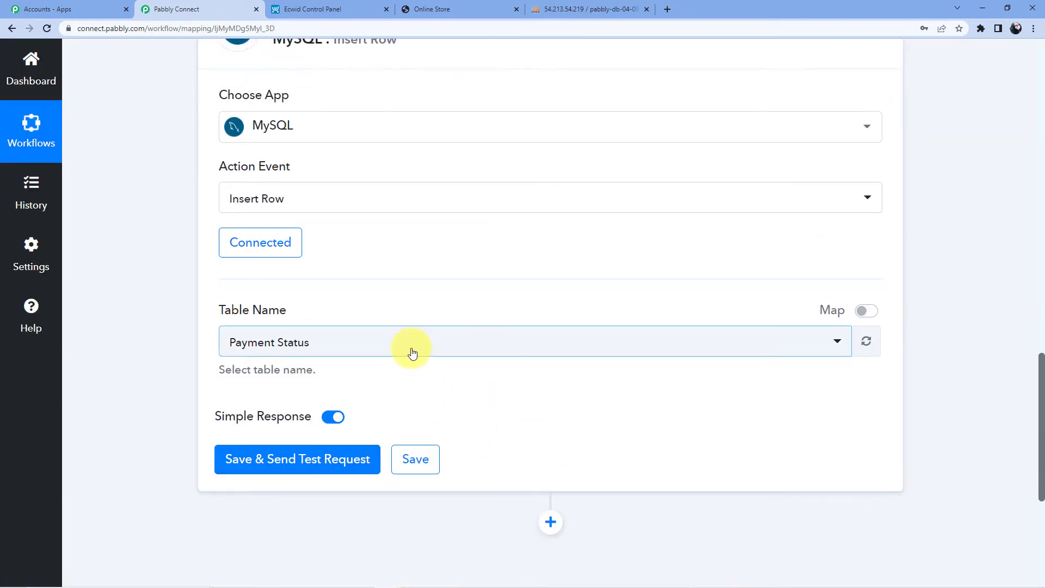
{"action": "left_click", "coordinate": [560, 9]}
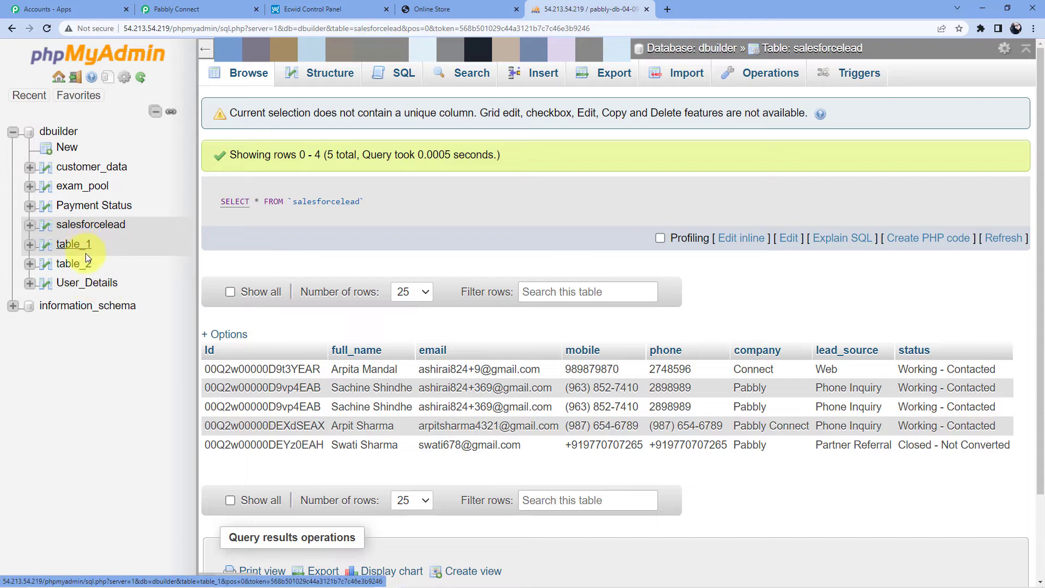
Browse customer_data's three rows (id, Name, Email, Status) under User_Details, then return to Pabbly.
{"action": "left_click", "coordinate": [89, 287]}
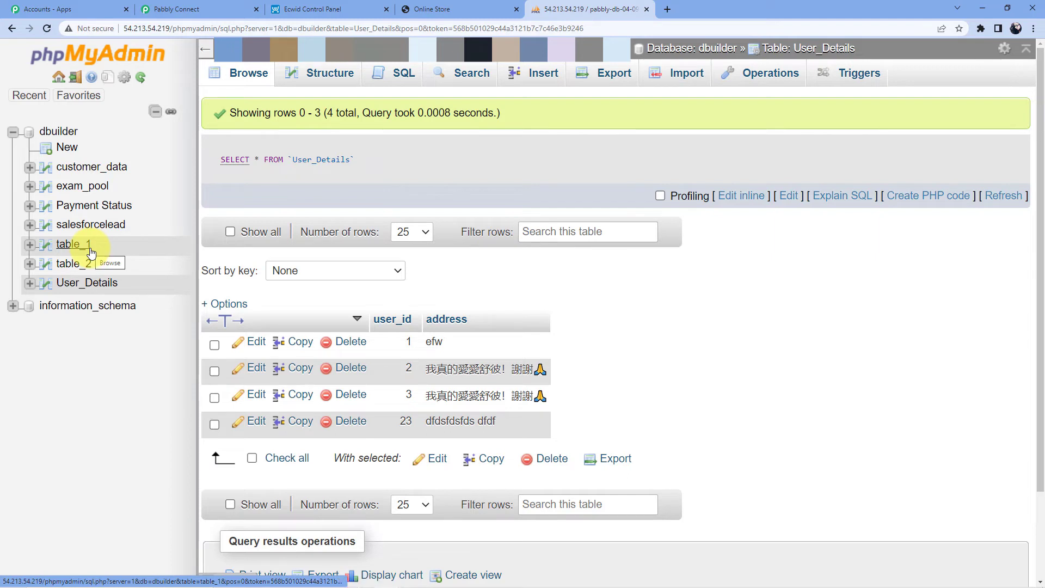
{"action": "left_click", "coordinate": [91, 166]}
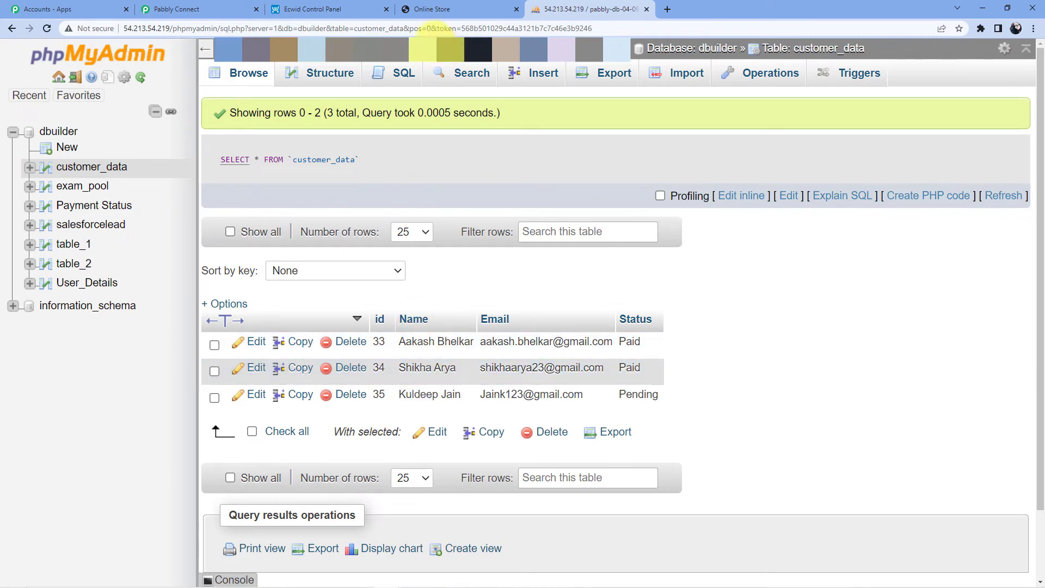
{"action": "left_click", "coordinate": [222, 7]}
Choose customer_data as the Insert Row target table.
{"action": "scroll", "coordinate": [373, 252], "scroll_direction": "down", "scroll_amount": 3}
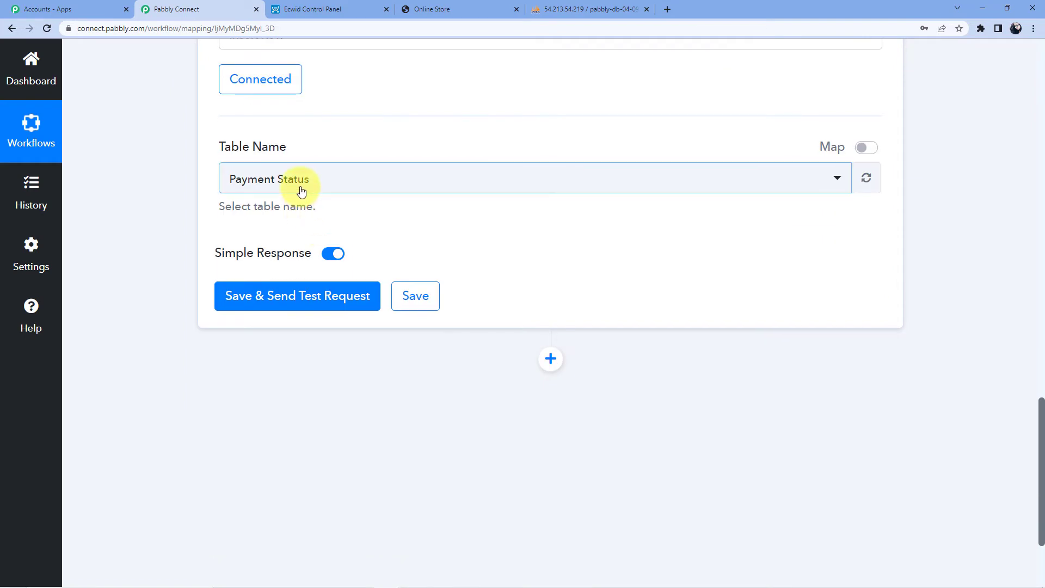
{"action": "left_click", "coordinate": [301, 190]}
{"action": "left_click", "coordinate": [296, 305]}
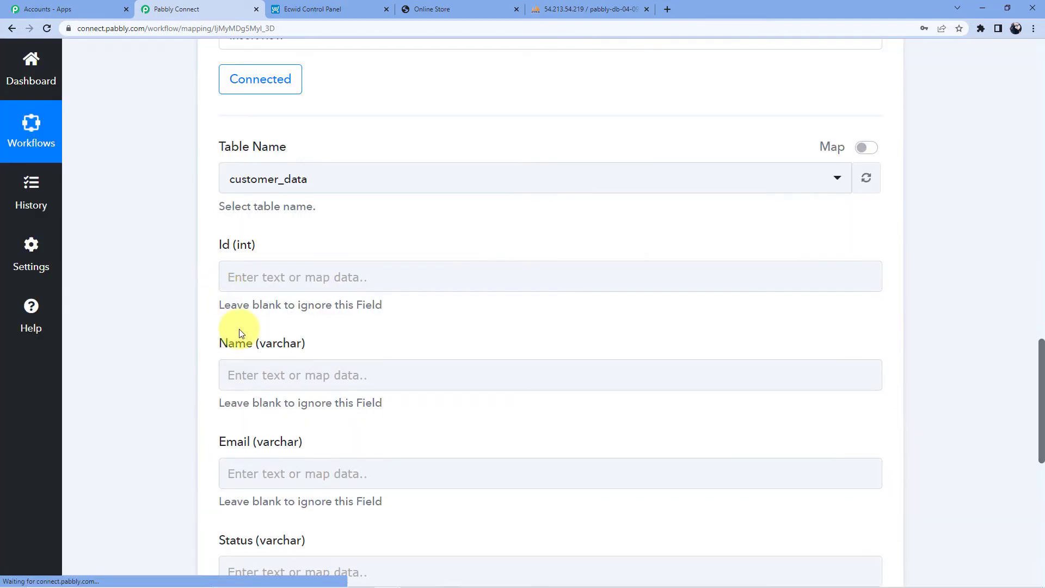
{"action": "scroll", "coordinate": [258, 288], "scroll_direction": "down", "scroll_amount": 3}
{"action": "scroll", "coordinate": [273, 280], "scroll_direction": "up", "scroll_amount": 2}
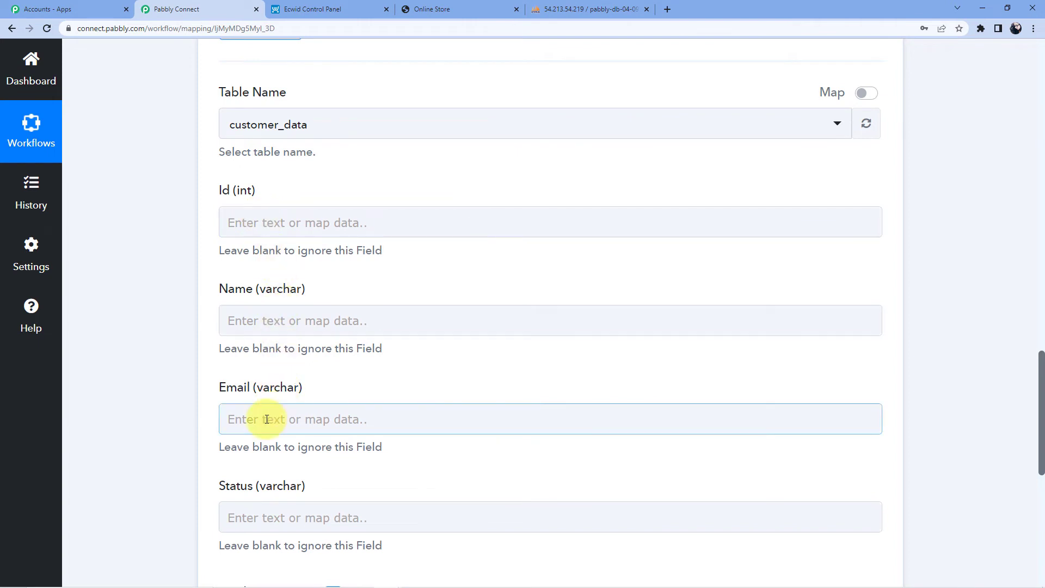
{"action": "scroll", "coordinate": [263, 501], "scroll_direction": "up", "scroll_amount": 3}
{"action": "scroll", "coordinate": [305, 324], "scroll_direction": "down", "scroll_amount": 2}
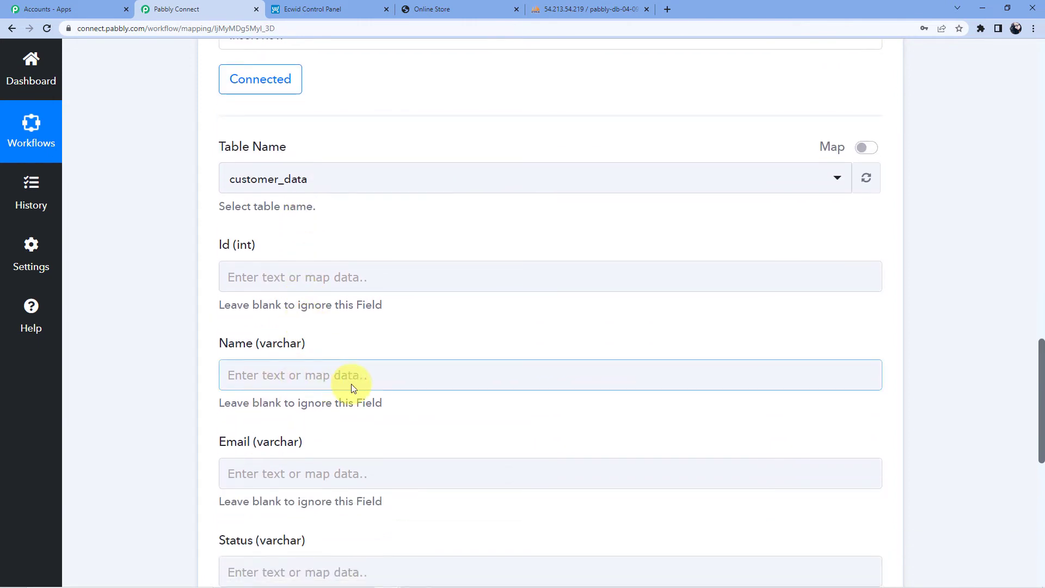
{"action": "scroll", "coordinate": [351, 383], "scroll_direction": "up", "scroll_amount": 20}
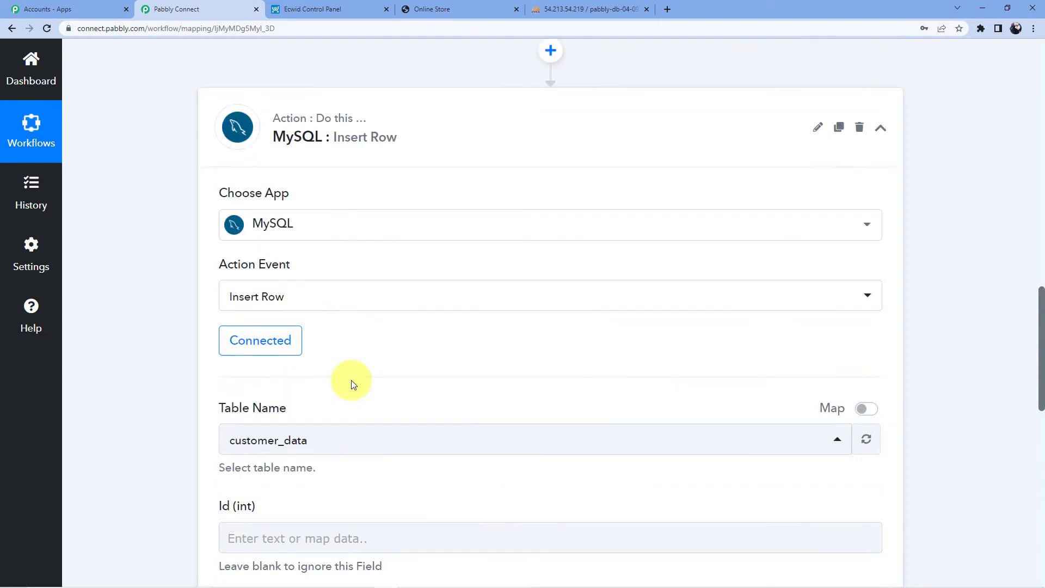
{"action": "scroll", "coordinate": [351, 384], "scroll_direction": "down", "scroll_amount": 5}
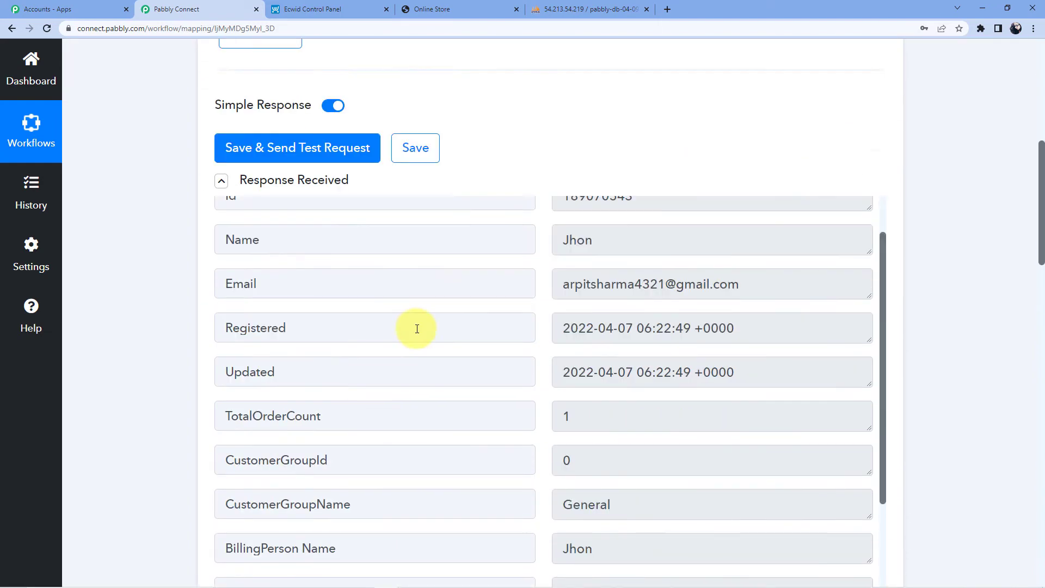
{"action": "scroll", "coordinate": [415, 327], "scroll_direction": "up", "scroll_amount": 1}
{"action": "scroll", "coordinate": [140, 312], "scroll_direction": "down", "scroll_amount": 19}
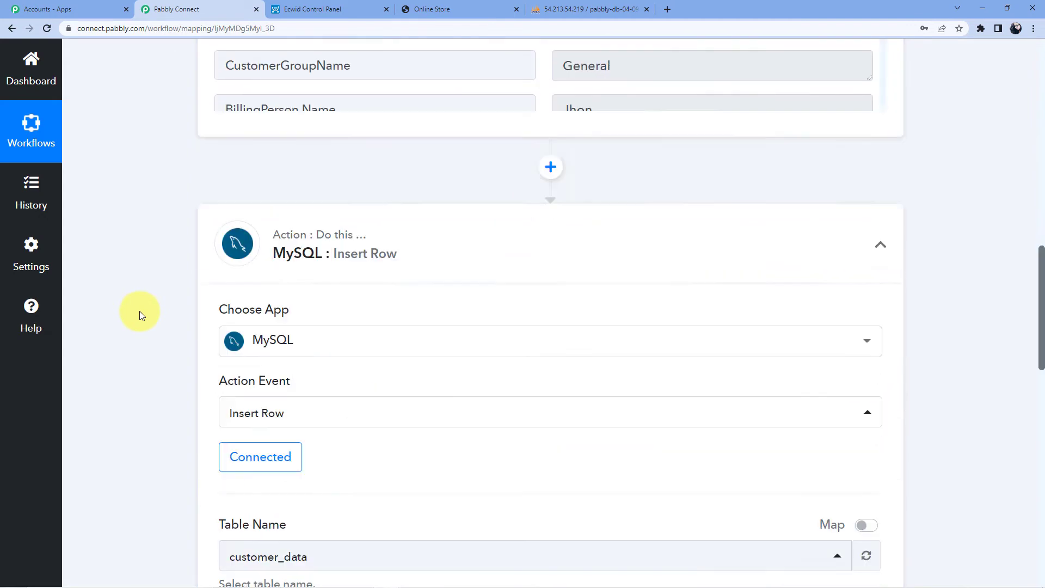
{"action": "scroll", "coordinate": [351, 350], "scroll_direction": "up", "scroll_amount": 4}
Map the Ecwid customer Id into Id and BillingPerson Name into Name.
{"action": "left_click", "coordinate": [275, 328]}
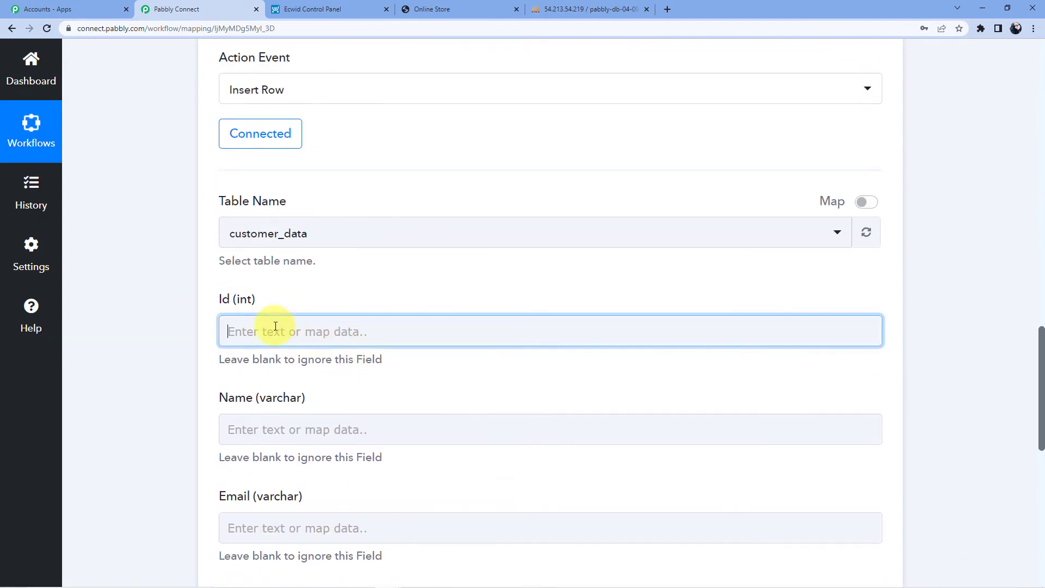
{"action": "left_click", "coordinate": [343, 338]}
{"action": "left_click", "coordinate": [313, 386]}
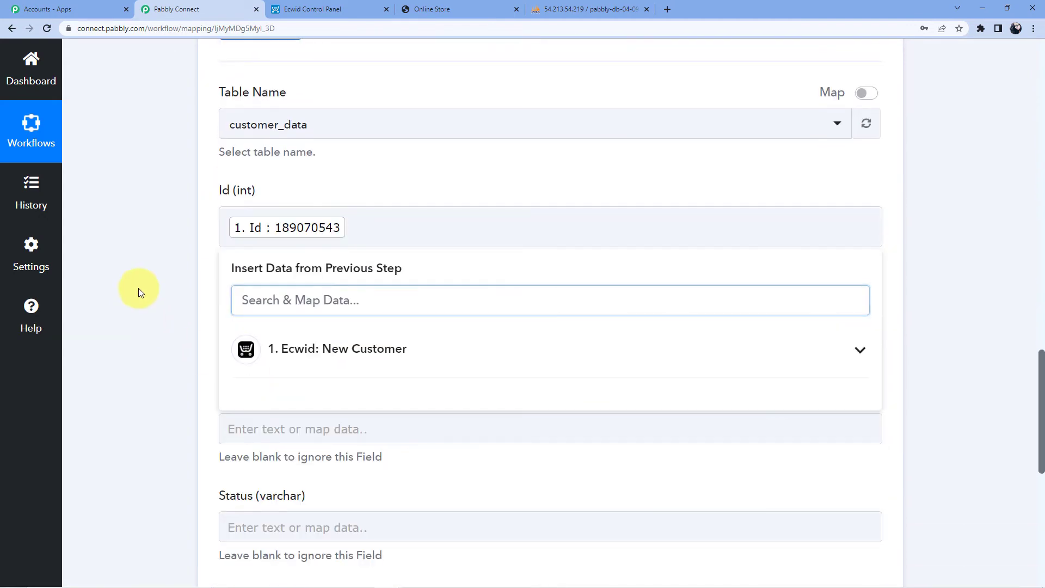
{"action": "scroll", "coordinate": [252, 268], "scroll_direction": "down", "scroll_amount": 4}
{"action": "left_click", "coordinate": [264, 164]}
{"action": "scroll", "coordinate": [307, 208], "scroll_direction": "down", "scroll_amount": 3}
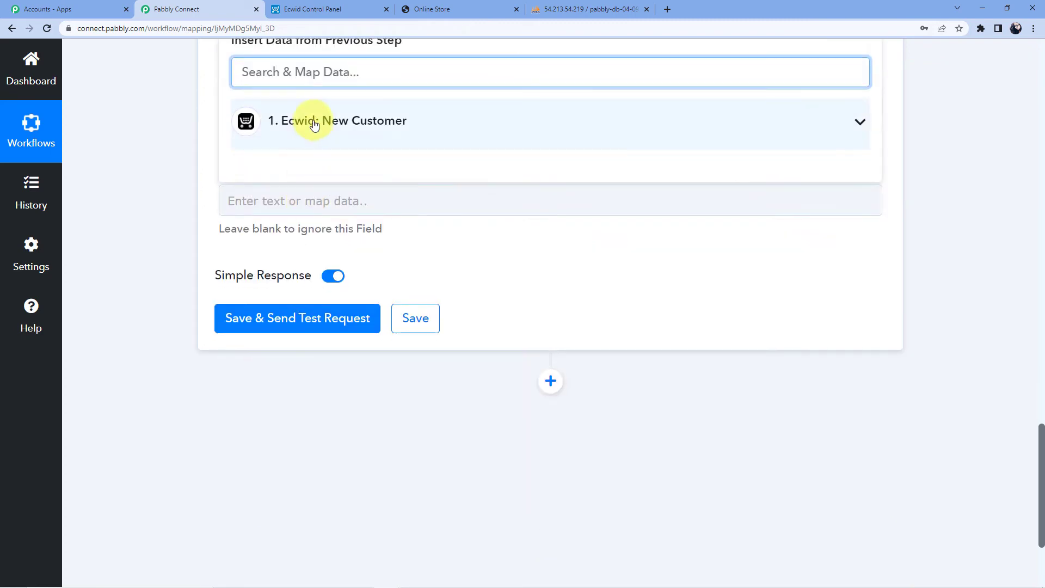
{"action": "left_click", "coordinate": [310, 124]}
{"action": "left_click", "coordinate": [374, 412]}
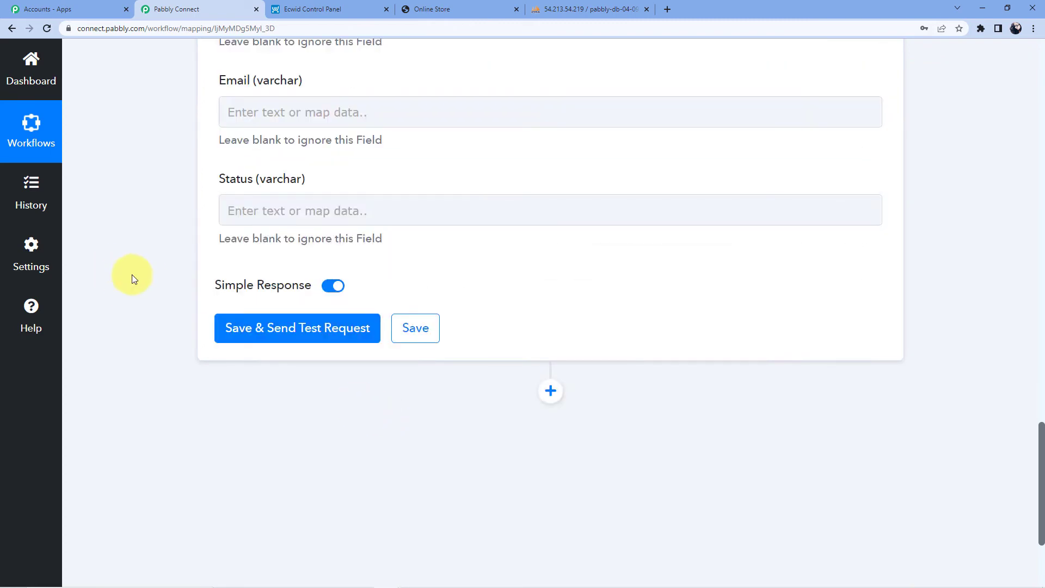
Map the Ecwid customer Email into the Email column.
{"action": "scroll", "coordinate": [142, 268], "scroll_direction": "up", "scroll_amount": 4}
{"action": "left_click", "coordinate": [256, 329]}
{"action": "scroll", "coordinate": [261, 289], "scroll_direction": "down", "scroll_amount": 2}
{"action": "left_click", "coordinate": [264, 284]}
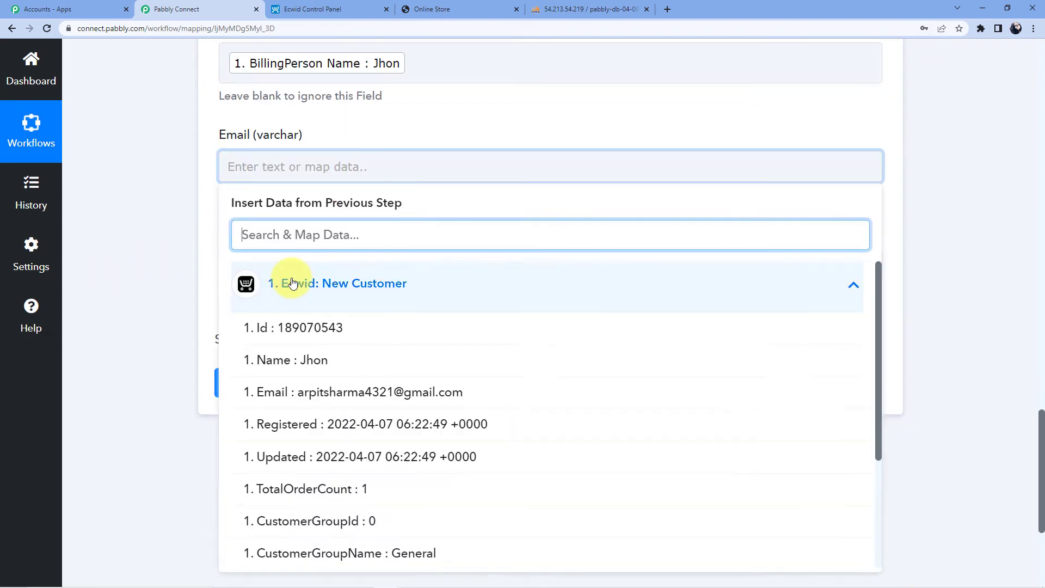
{"action": "left_click", "coordinate": [340, 393]}
{"action": "left_click", "coordinate": [157, 222]}
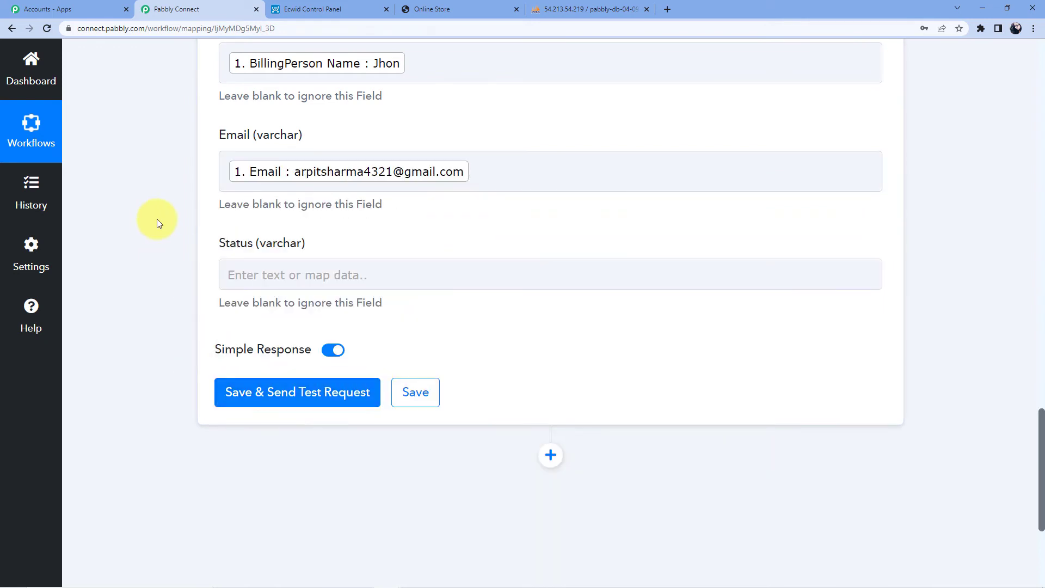
Map B2b B2c into Status, then save and send the test request.
{"action": "scroll", "coordinate": [243, 217], "scroll_direction": "down", "scroll_amount": 1}
{"action": "left_click", "coordinate": [243, 217]}
{"action": "scroll", "coordinate": [357, 285], "scroll_direction": "down", "scroll_amount": 2}
{"action": "left_click", "coordinate": [338, 250]}
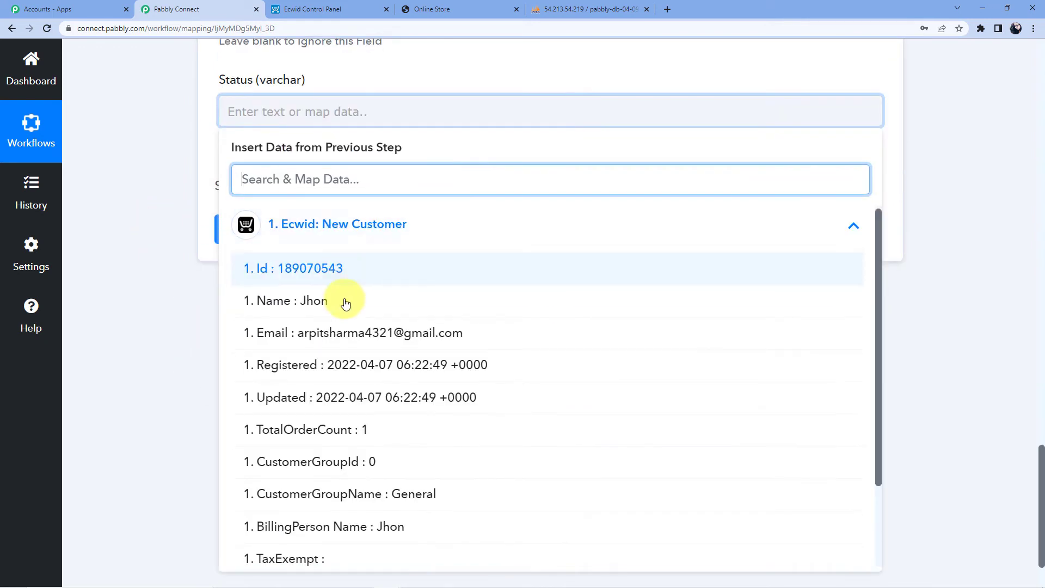
{"action": "scroll", "coordinate": [345, 301], "scroll_direction": "down", "scroll_amount": 2}
{"action": "scroll", "coordinate": [339, 528], "scroll_direction": "up", "scroll_amount": 1}
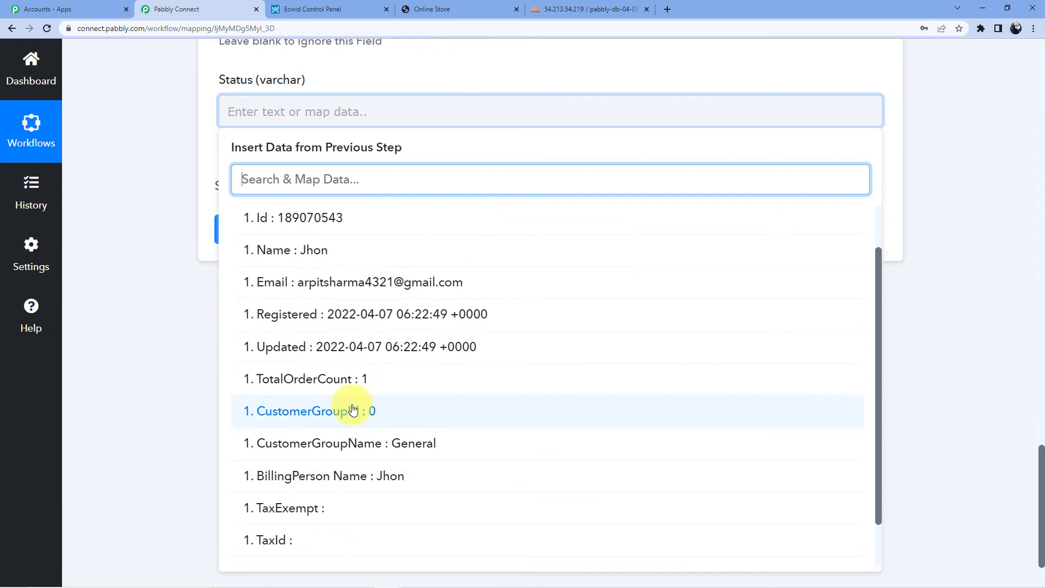
{"action": "scroll", "coordinate": [338, 385], "scroll_direction": "down", "scroll_amount": 1}
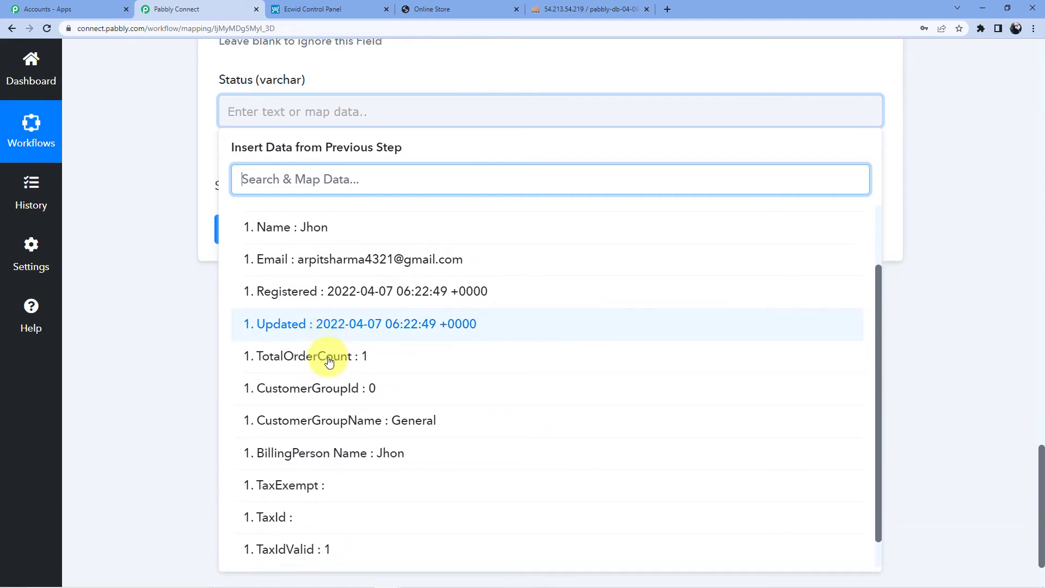
{"action": "left_click", "coordinate": [313, 553]}
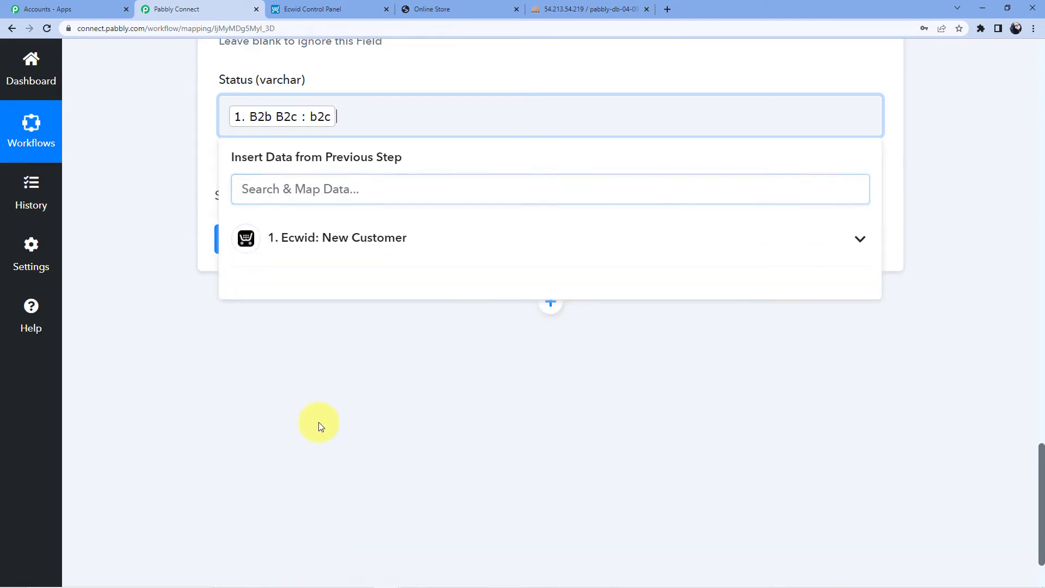
{"action": "left_click", "coordinate": [308, 348]}
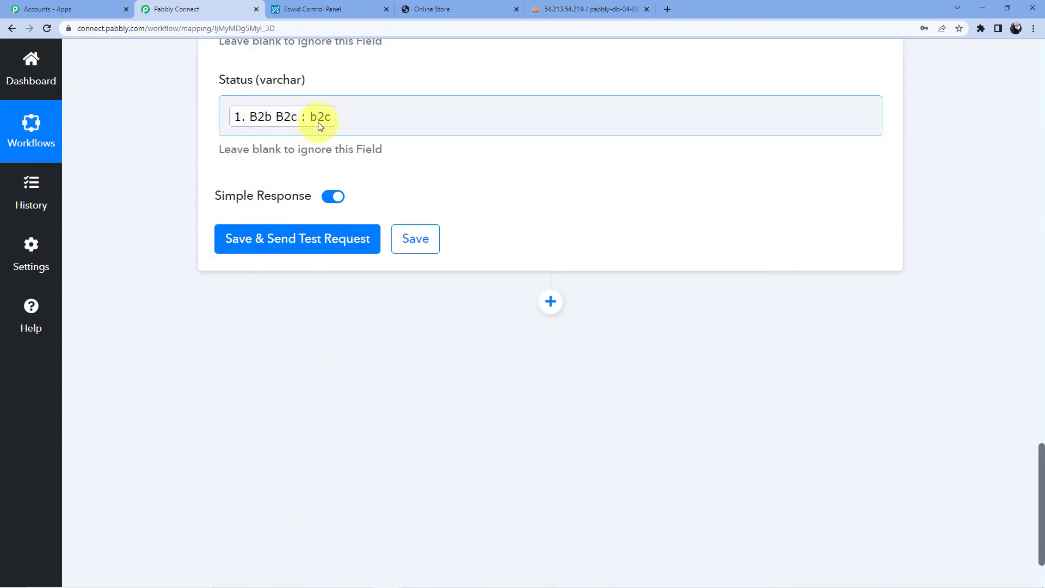
{"action": "left_click", "coordinate": [299, 253]}
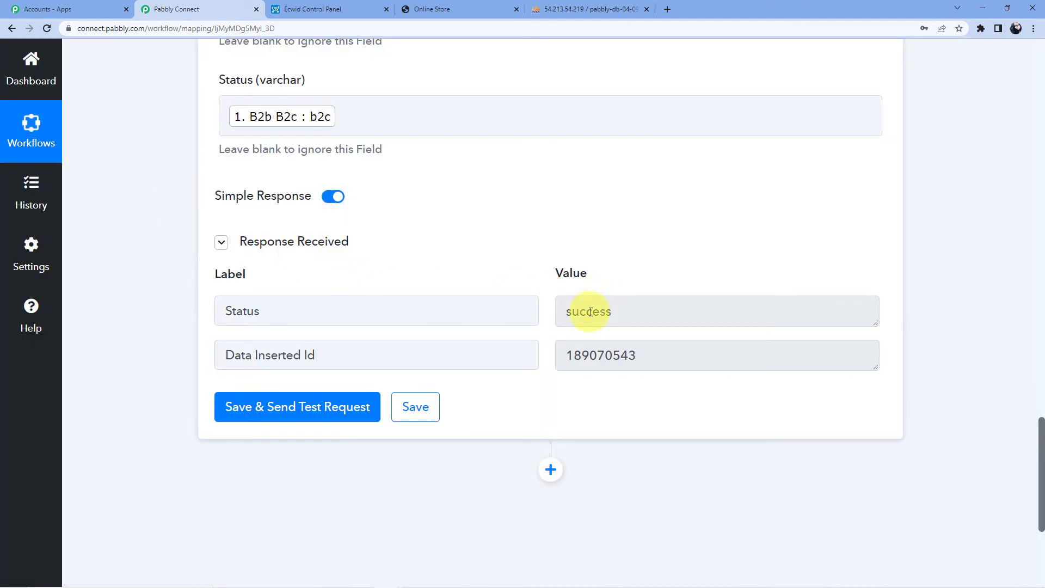
{"action": "left_click", "coordinate": [561, 9]}
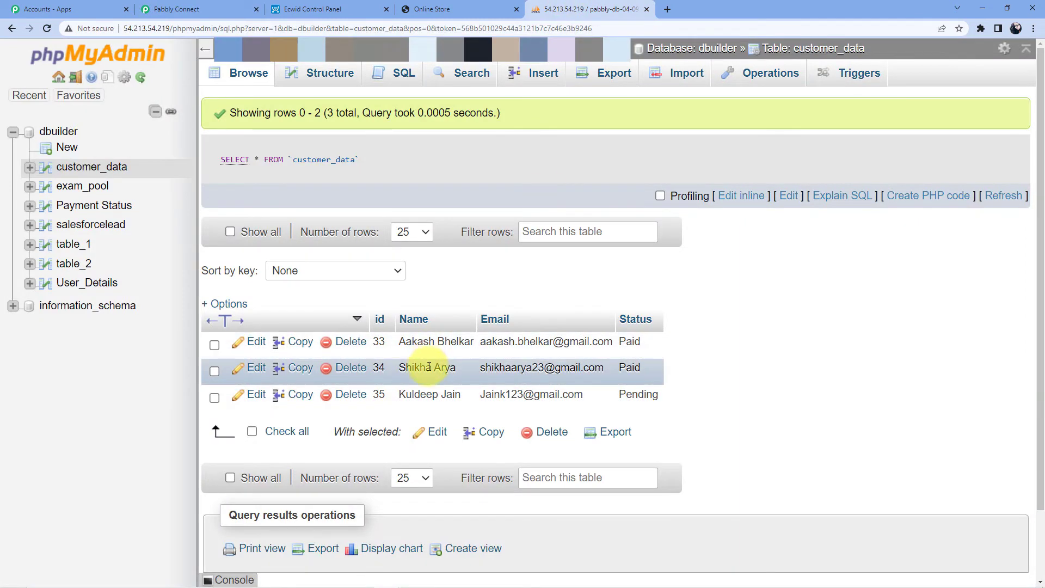
Reload customer_data and confirm the new fourth row with status b2c.
{"action": "left_click", "coordinate": [46, 29]}
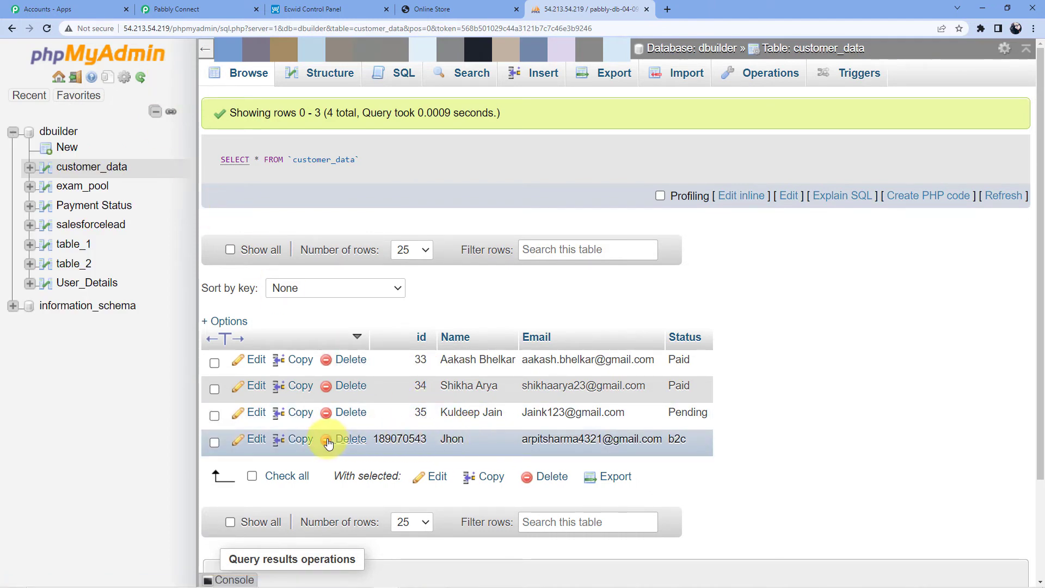
{"action": "left_click_drag", "start_coordinate": [327, 443], "coordinate": [669, 444]}
{"action": "left_click", "coordinate": [530, 438]}
{"action": "left_click", "coordinate": [670, 439]}
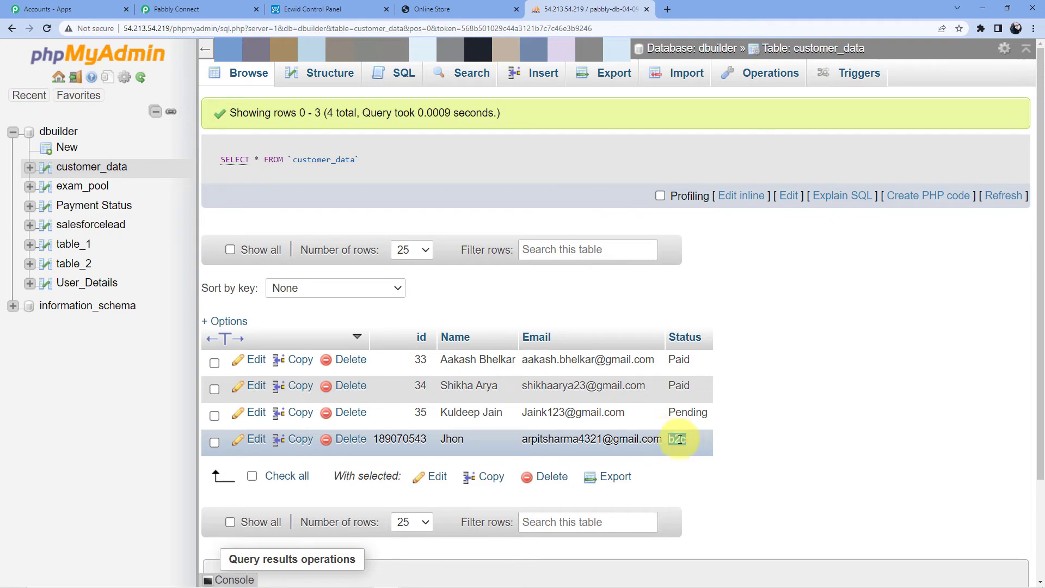
Review the Pabbly Connect field mapping, then bring up the Ecwid Control Panel overview.
{"action": "left_click", "coordinate": [220, 9]}
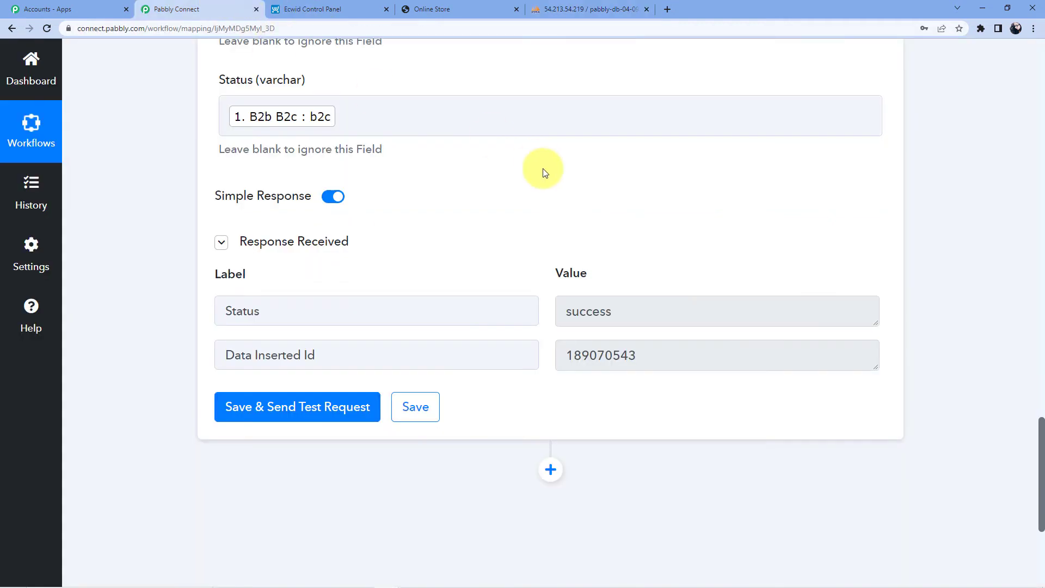
{"action": "scroll", "coordinate": [434, 172], "scroll_direction": "up", "scroll_amount": 9}
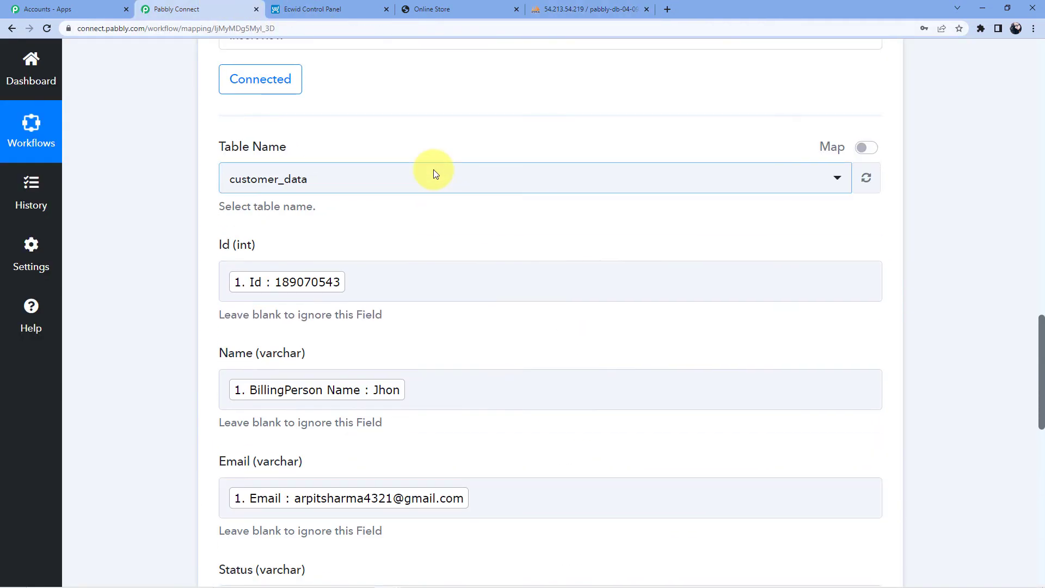
{"action": "scroll", "coordinate": [434, 172], "scroll_direction": "up", "scroll_amount": 3}
{"action": "left_click", "coordinate": [435, 9]}
{"action": "left_click", "coordinate": [321, 7]}
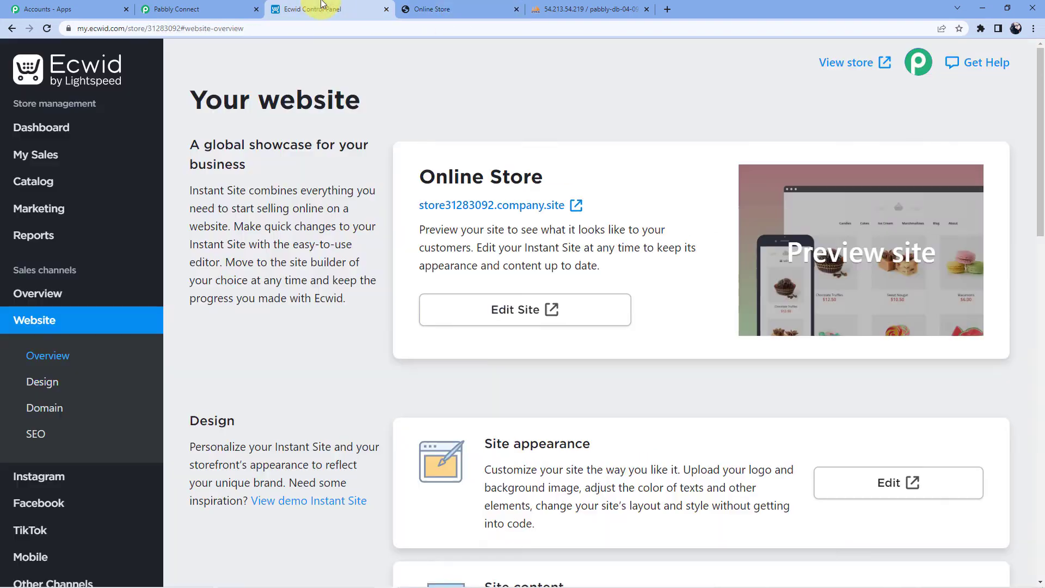
Open the live store, add one Umbrella at ₹280.00 to the bag, and go to checkout.
{"action": "left_click", "coordinate": [515, 10]}
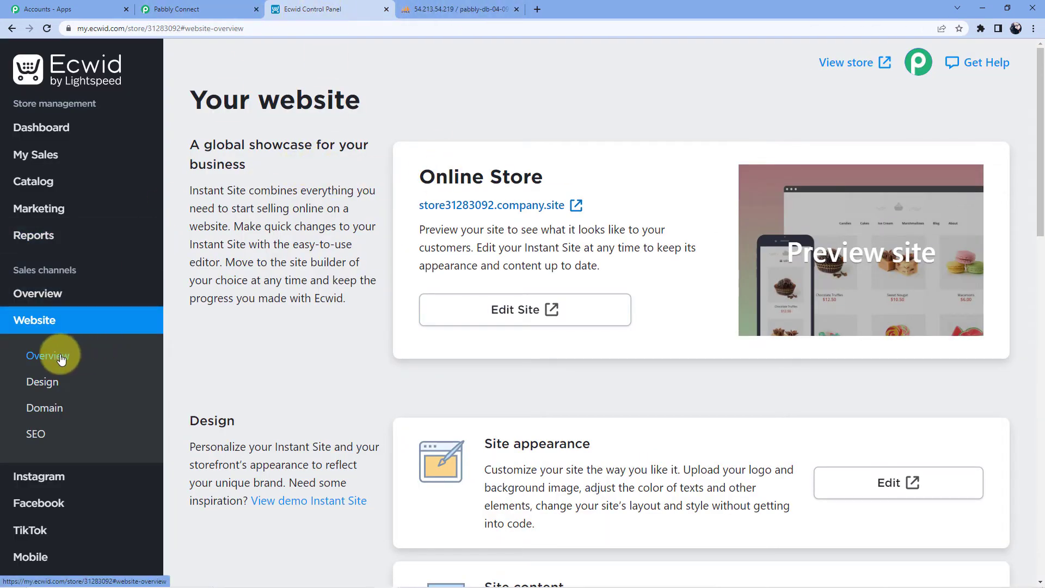
{"action": "left_click", "coordinate": [573, 205]}
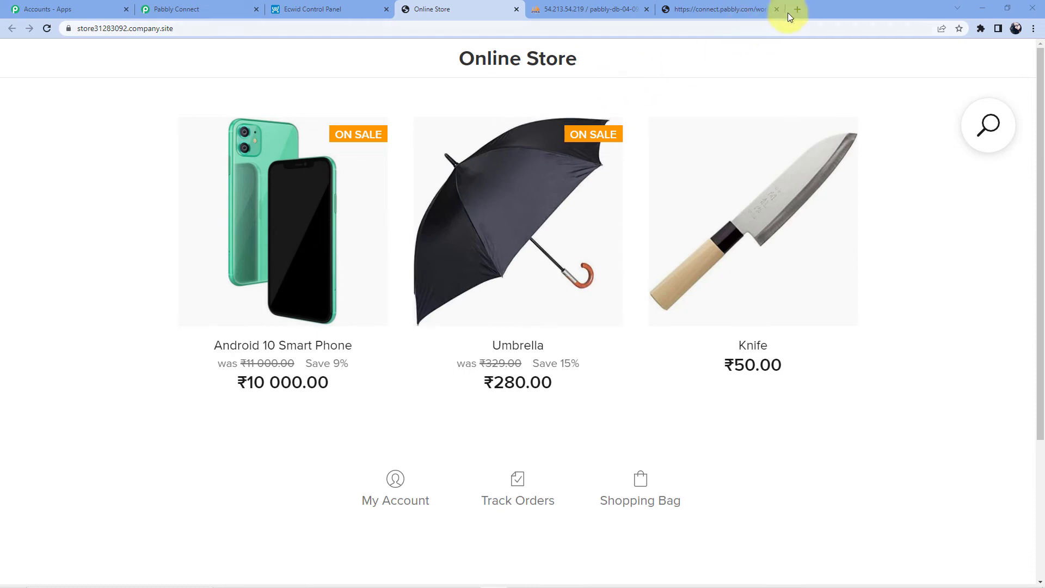
{"action": "left_click", "coordinate": [777, 9]}
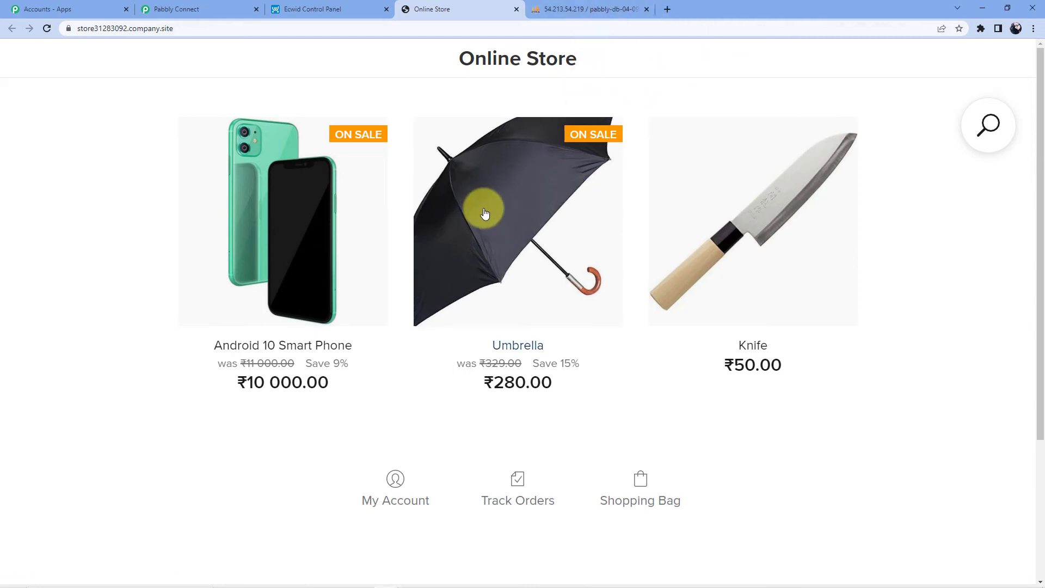
{"action": "left_click", "coordinate": [487, 213]}
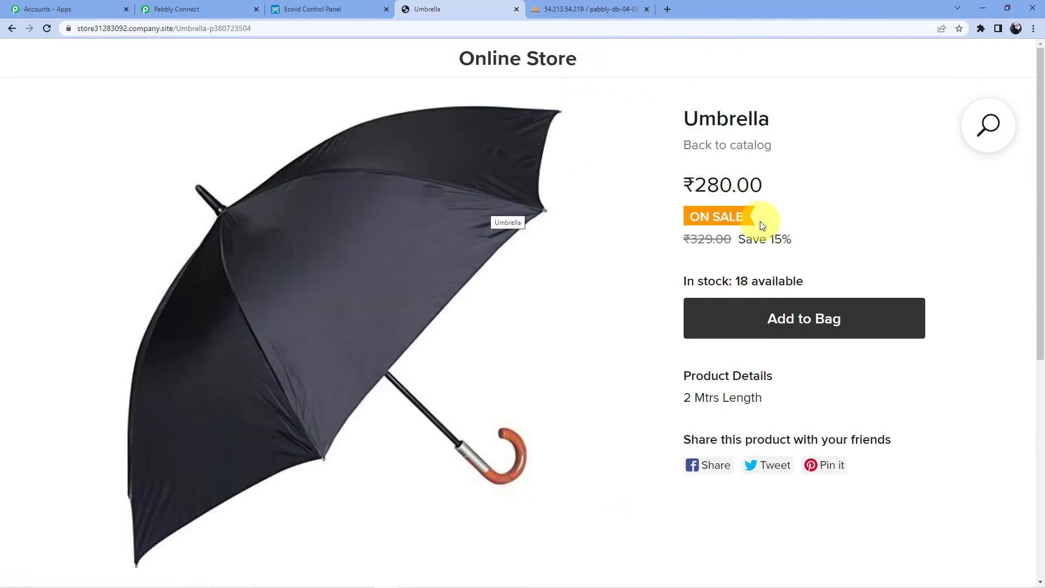
{"action": "scroll", "coordinate": [760, 221], "scroll_direction": "down", "scroll_amount": 2}
{"action": "left_click", "coordinate": [770, 220]}
{"action": "left_click", "coordinate": [976, 95]}
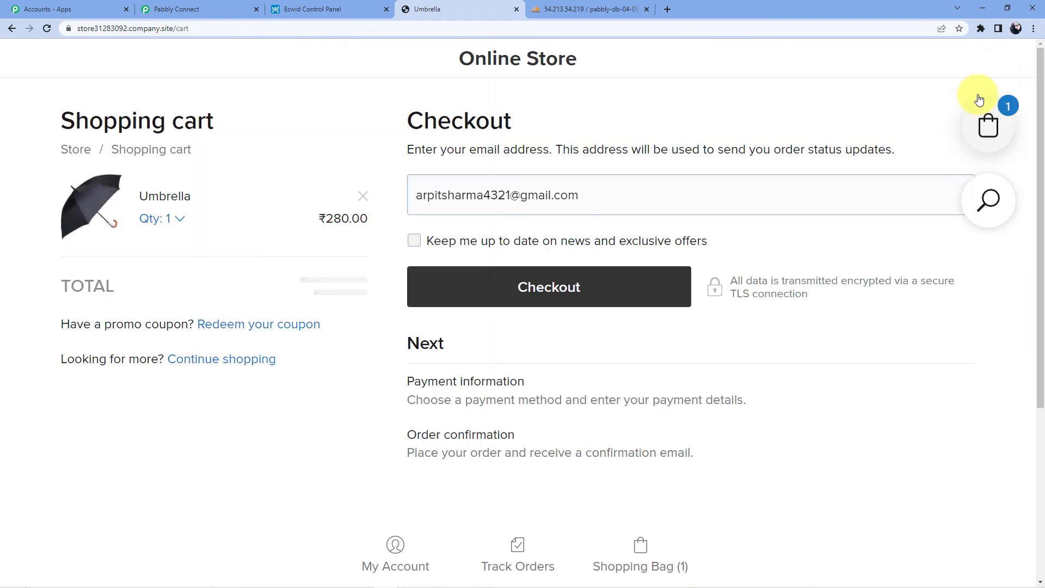
Change the checkout email address to a new customer email.
{"action": "left_click", "coordinate": [479, 194]}
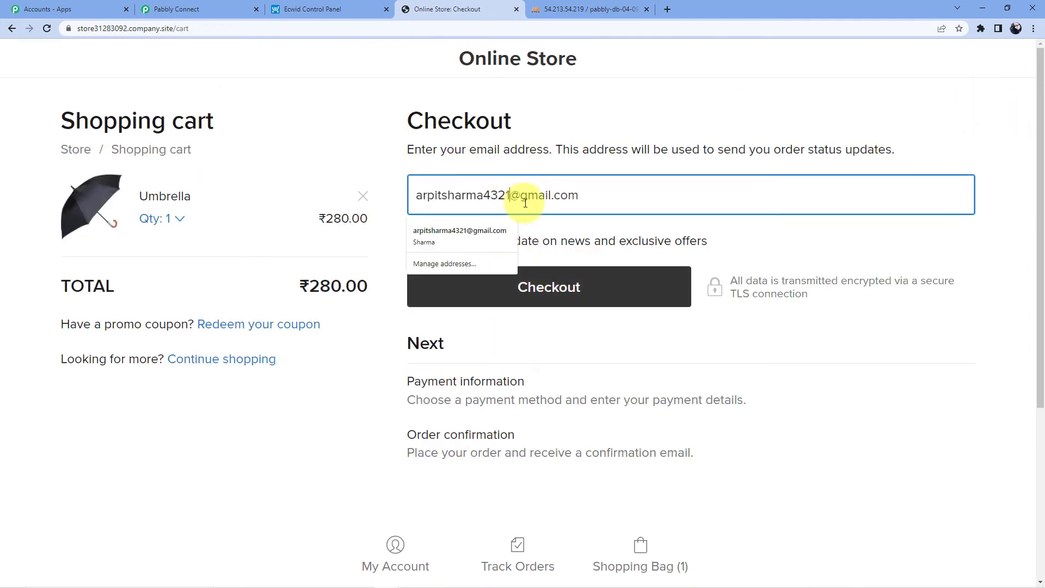
{"action": "type", "text": "0"}
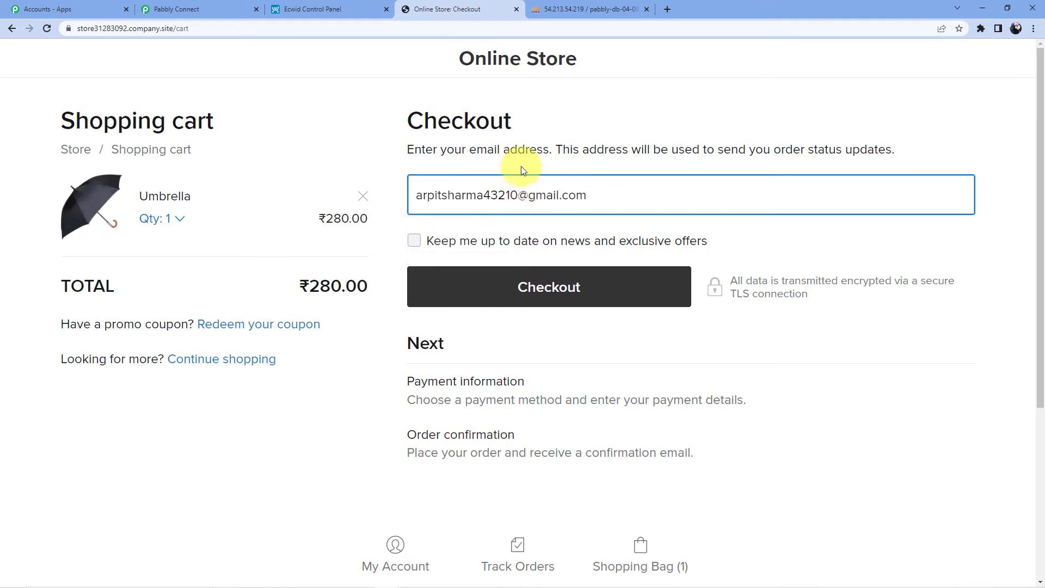
{"action": "left_click", "coordinate": [571, 102]}
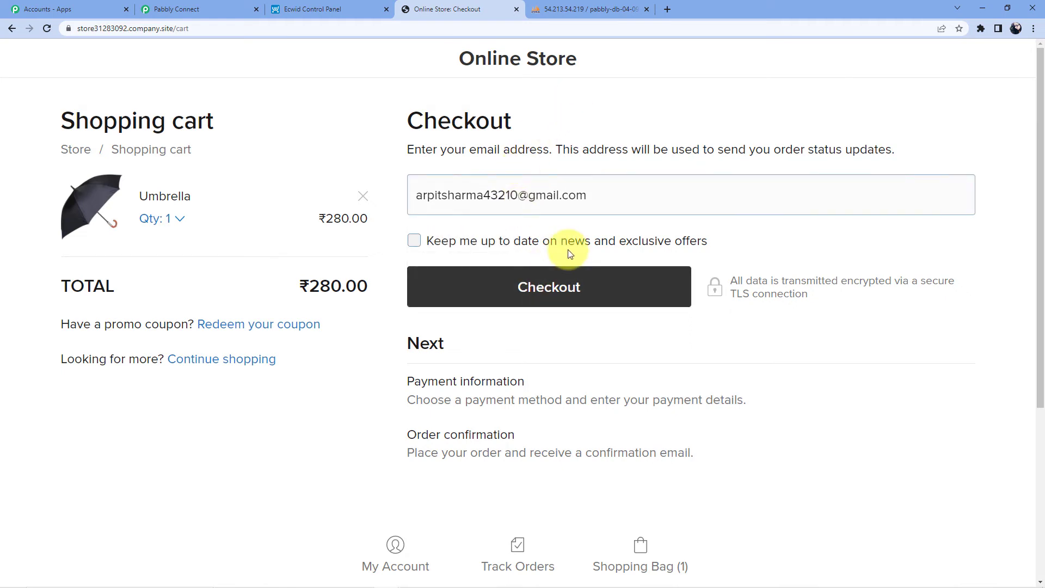
Check out with India as the country and place the ₹280.00 cash order.
{"action": "scroll", "coordinate": [570, 254], "scroll_direction": "down", "scroll_amount": 1}
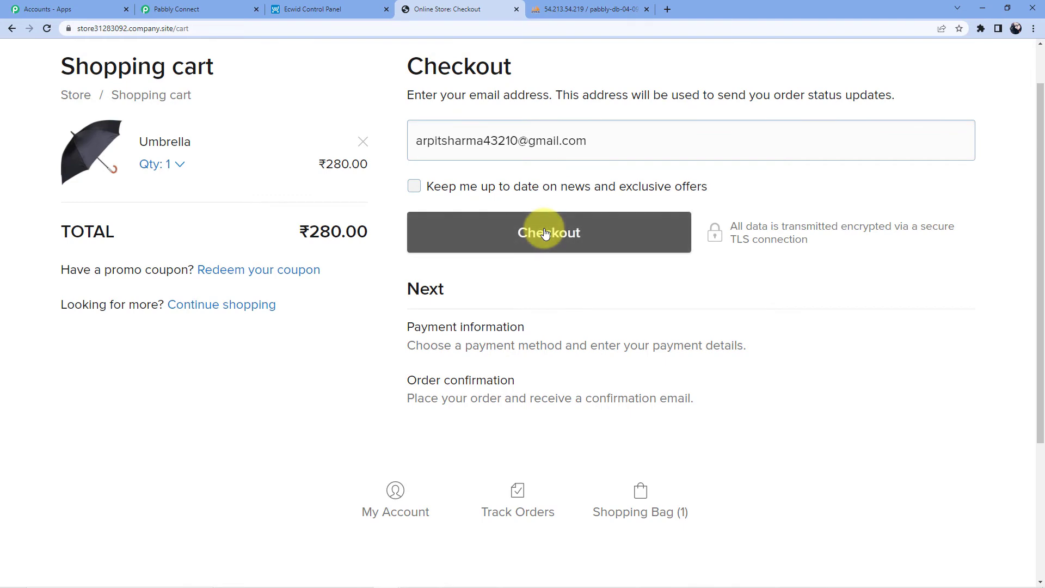
{"action": "left_click", "coordinate": [546, 233]}
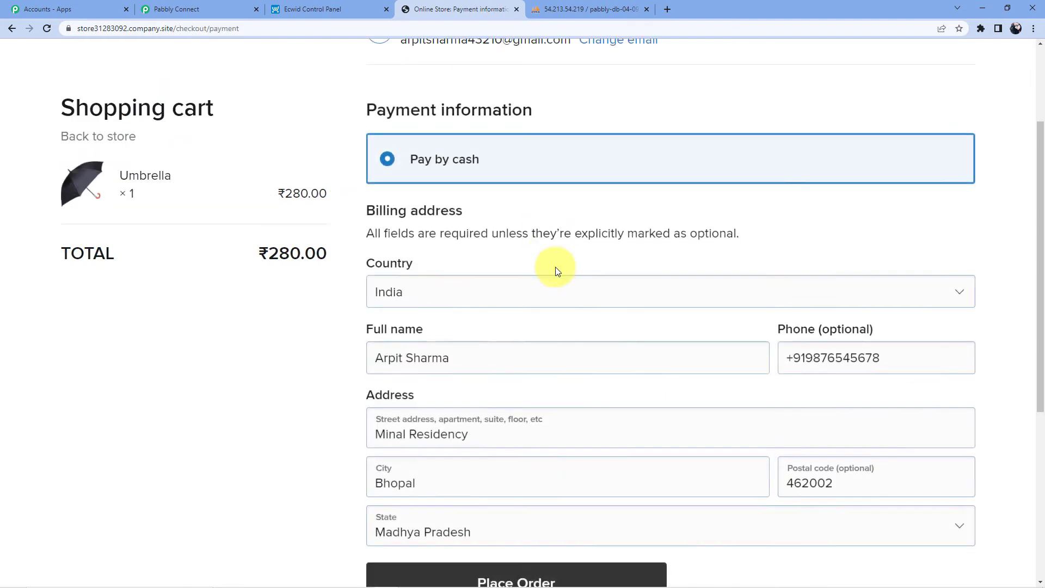
{"action": "left_click", "coordinate": [474, 356]}
{"action": "left_click", "coordinate": [416, 308]}
{"action": "left_click", "coordinate": [299, 291]}
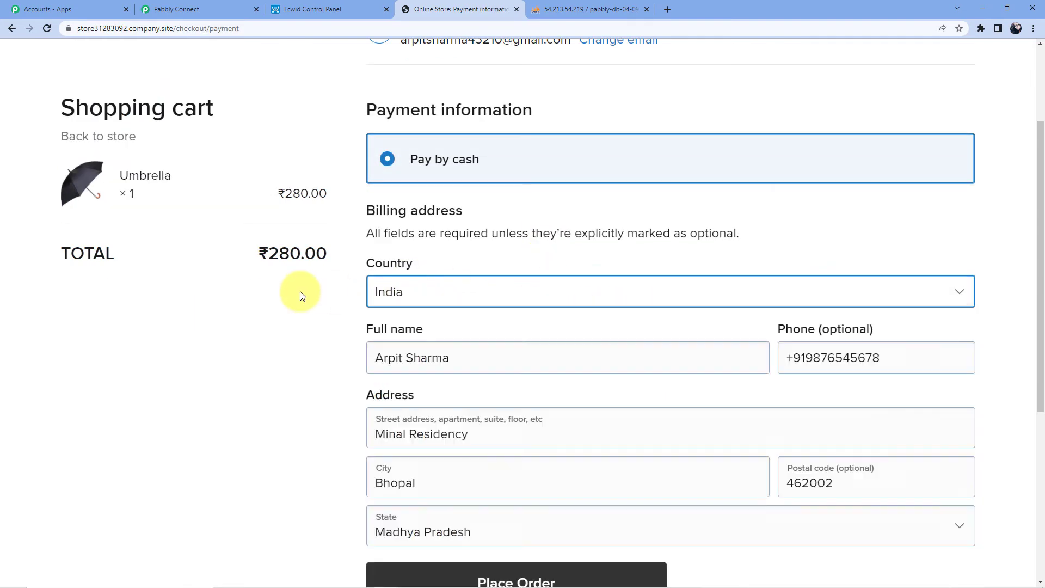
{"action": "scroll", "coordinate": [932, 306], "scroll_direction": "down", "scroll_amount": 3}
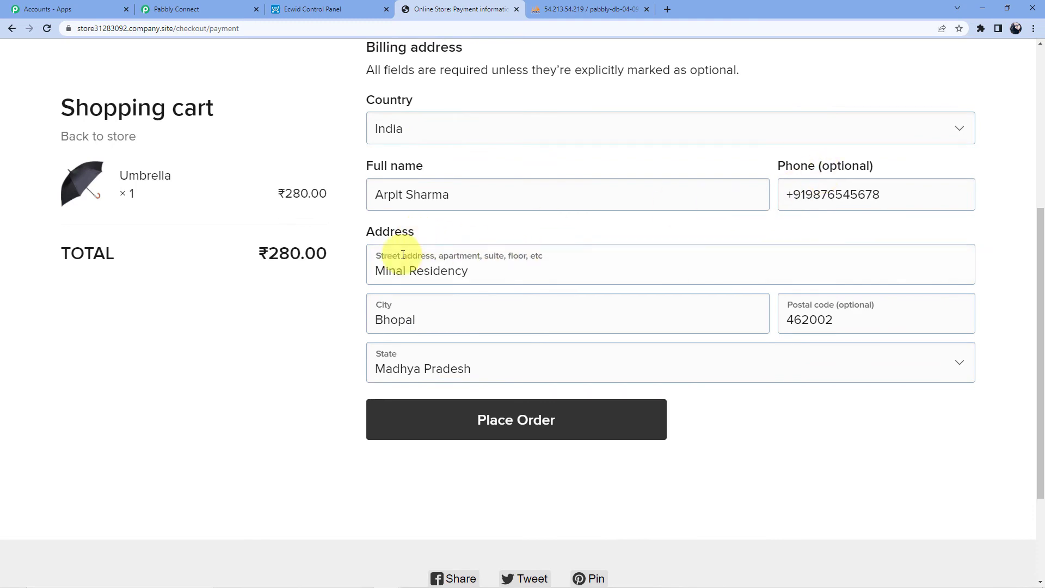
{"action": "scroll", "coordinate": [503, 314], "scroll_direction": "down", "scroll_amount": 2}
{"action": "scroll", "coordinate": [501, 310], "scroll_direction": "up", "scroll_amount": 6}
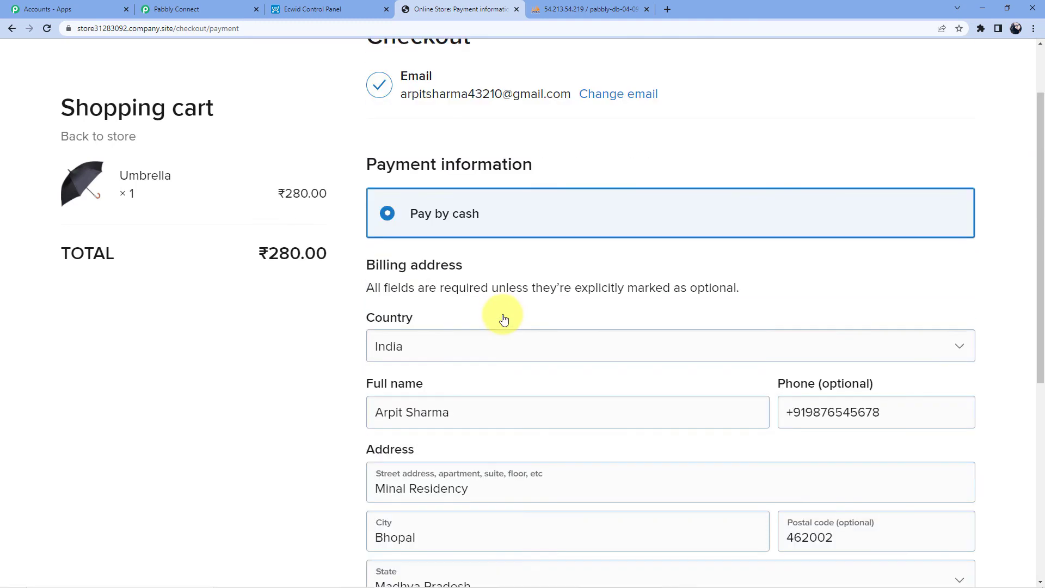
{"action": "scroll", "coordinate": [499, 320], "scroll_direction": "down", "scroll_amount": 6}
{"action": "left_click", "coordinate": [508, 326]}
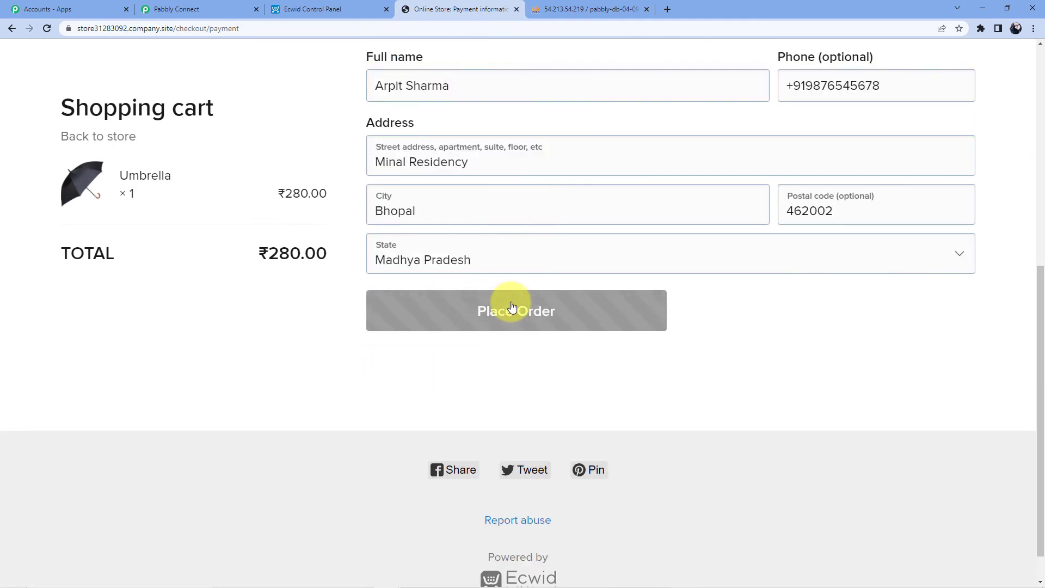
{"action": "scroll", "coordinate": [495, 294], "scroll_direction": "down", "scroll_amount": 2}
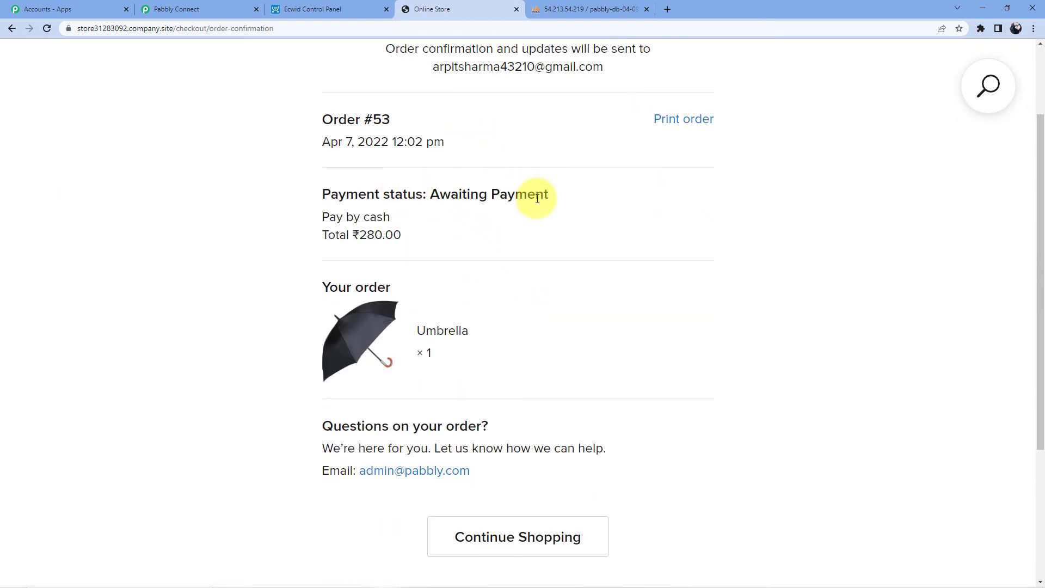
Switch to phpMyAdmin's customer_data table, which still lists four rows.
{"action": "left_click", "coordinate": [617, 7]}
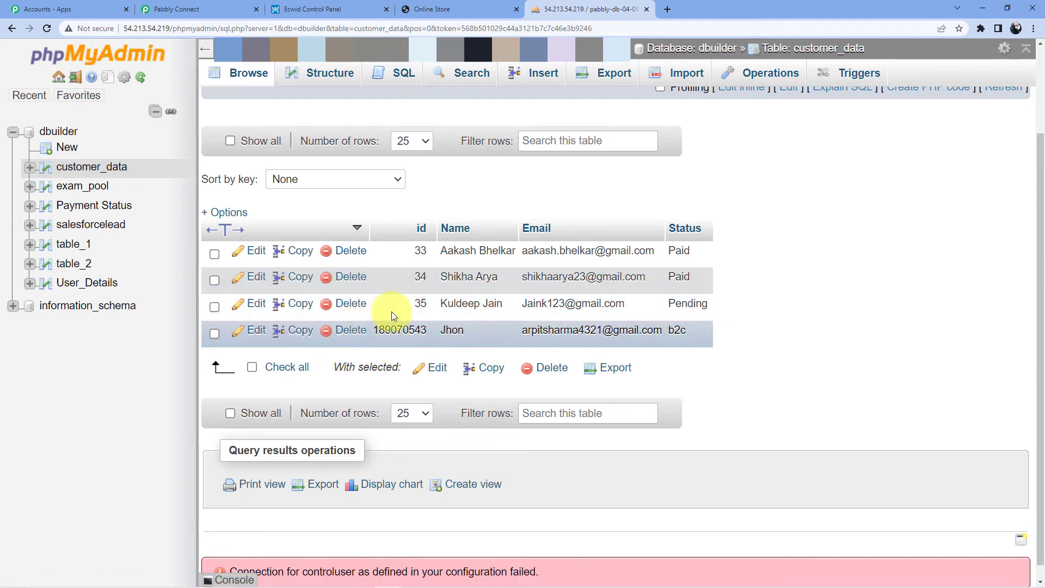
Reload customer_data until the new customer's fifth row with status b2c appears, then return to Pabbly.
{"action": "left_click", "coordinate": [47, 29]}
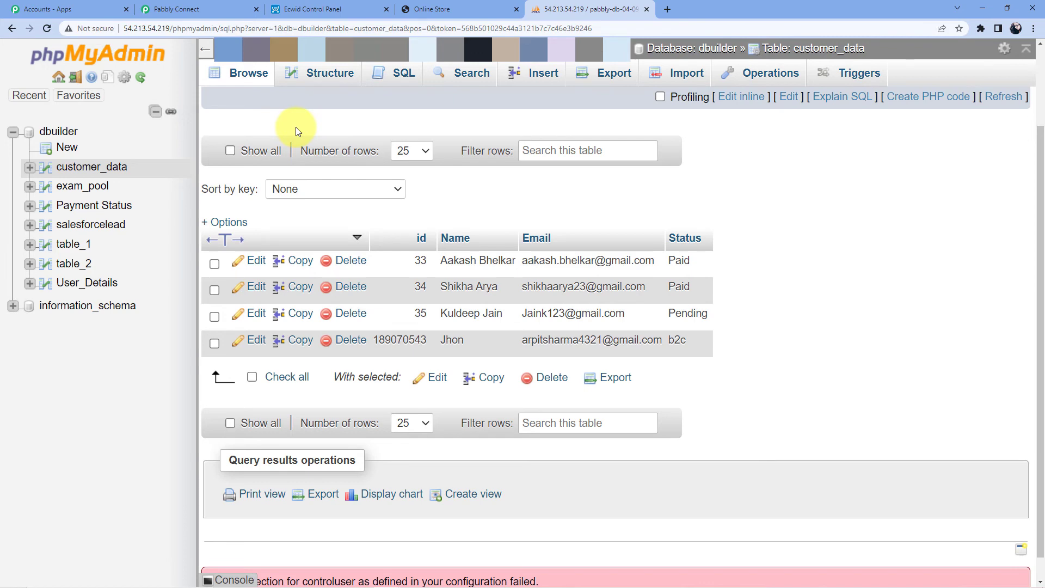
{"action": "left_click", "coordinate": [47, 28]}
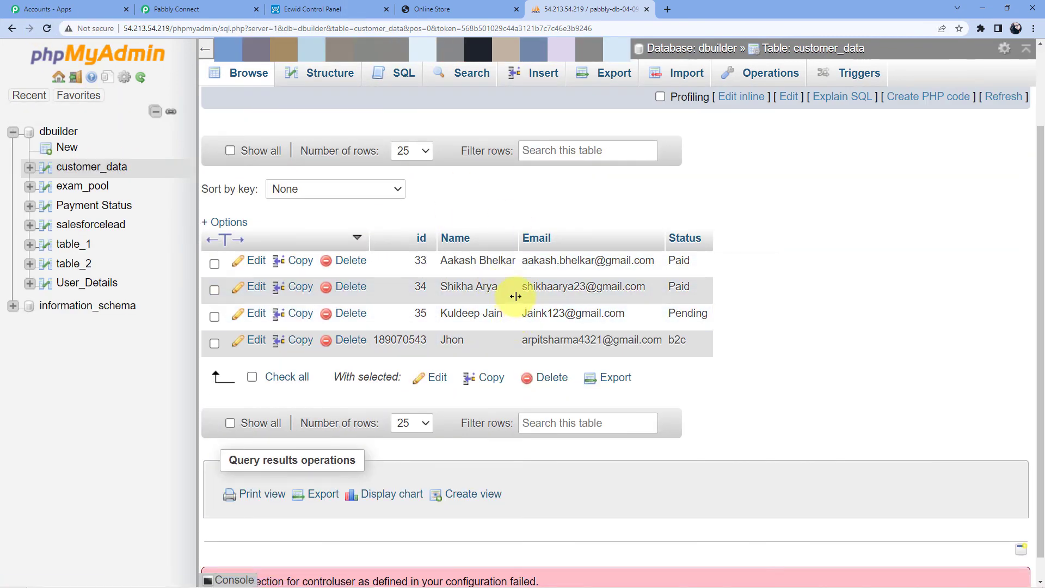
{"action": "left_click", "coordinate": [47, 29]}
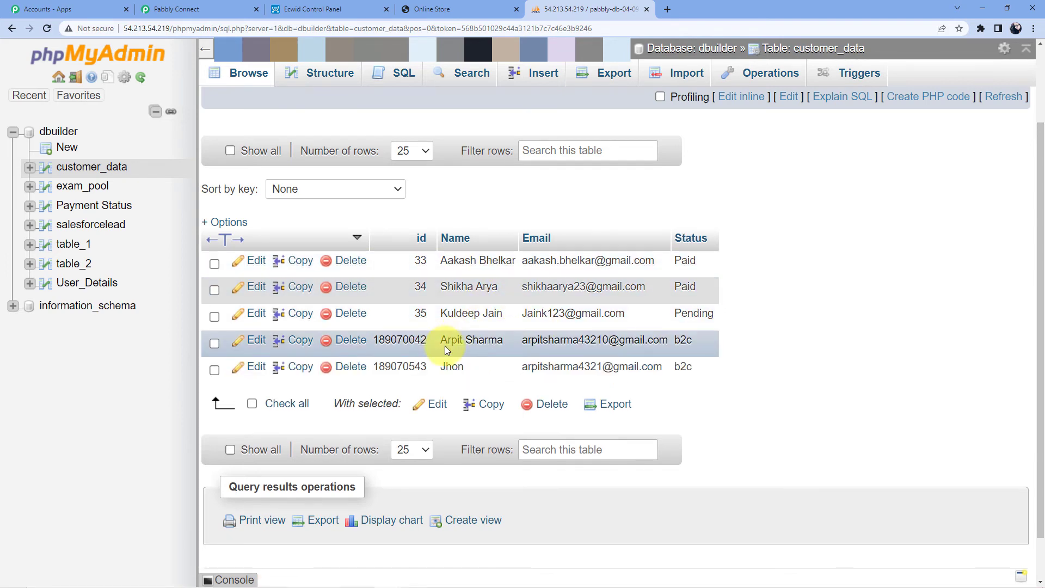
{"action": "left_click_drag", "start_coordinate": [444, 341], "coordinate": [677, 346]}
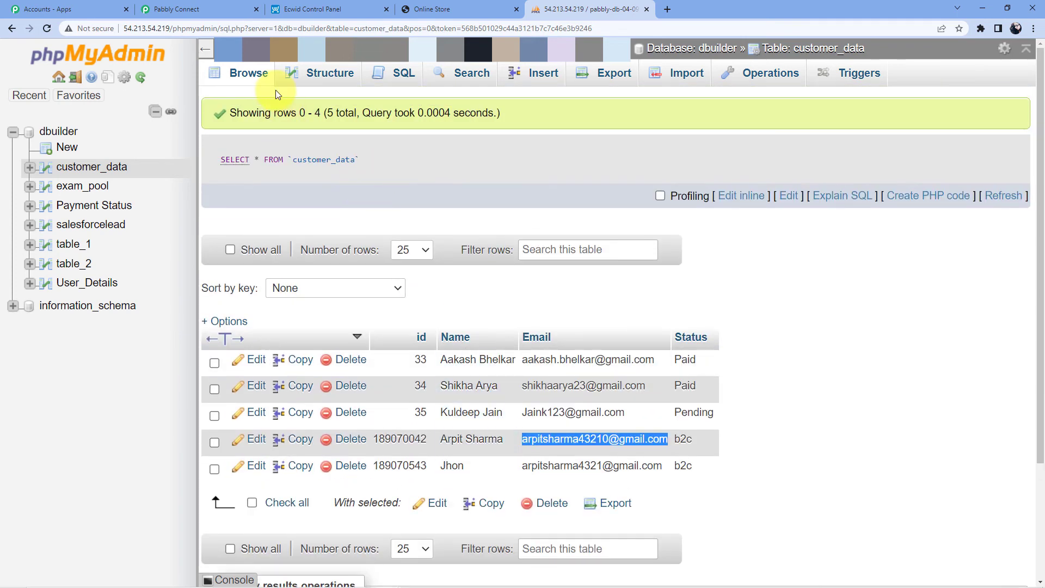
{"action": "left_click", "coordinate": [197, 5]}
{"action": "left_click_drag", "start_coordinate": [1042, 433], "coordinate": [1040, 3]}
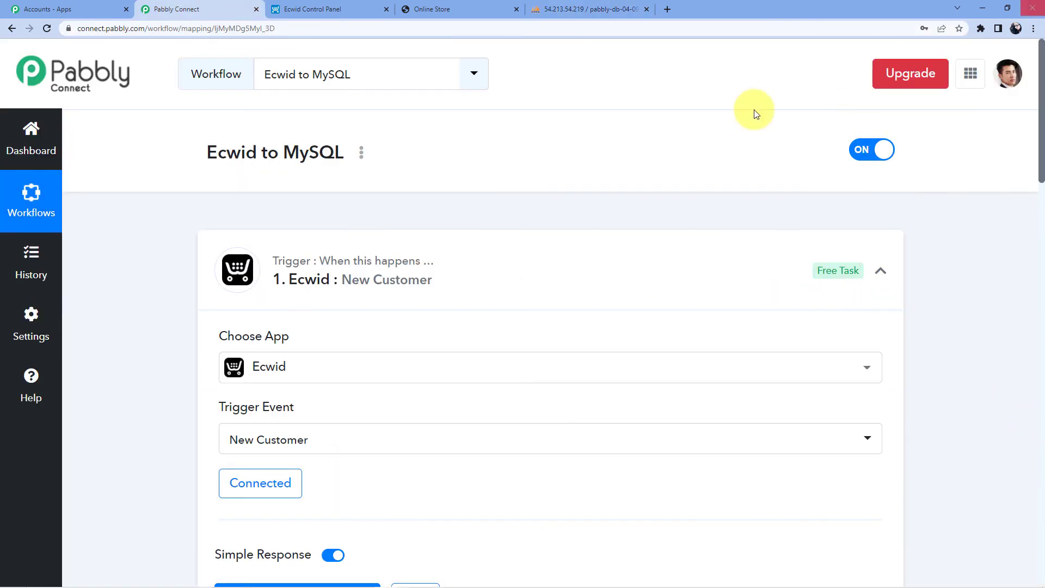
Collapse the Ecwid New Customer trigger card and the MySQL Insert Row action card.
{"action": "scroll", "coordinate": [440, 188], "scroll_direction": "down", "scroll_amount": 1}
{"action": "left_click", "coordinate": [409, 204]}
{"action": "scroll", "coordinate": [421, 168], "scroll_direction": "down", "scroll_amount": 2}
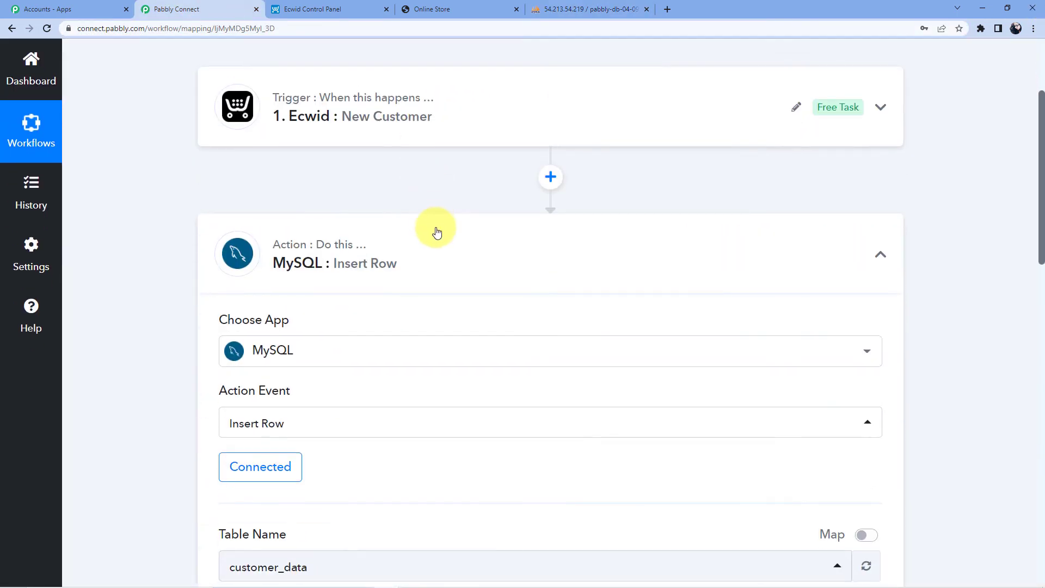
{"action": "left_click", "coordinate": [436, 229]}
{"action": "scroll", "coordinate": [437, 229], "scroll_direction": "up", "scroll_amount": 3}
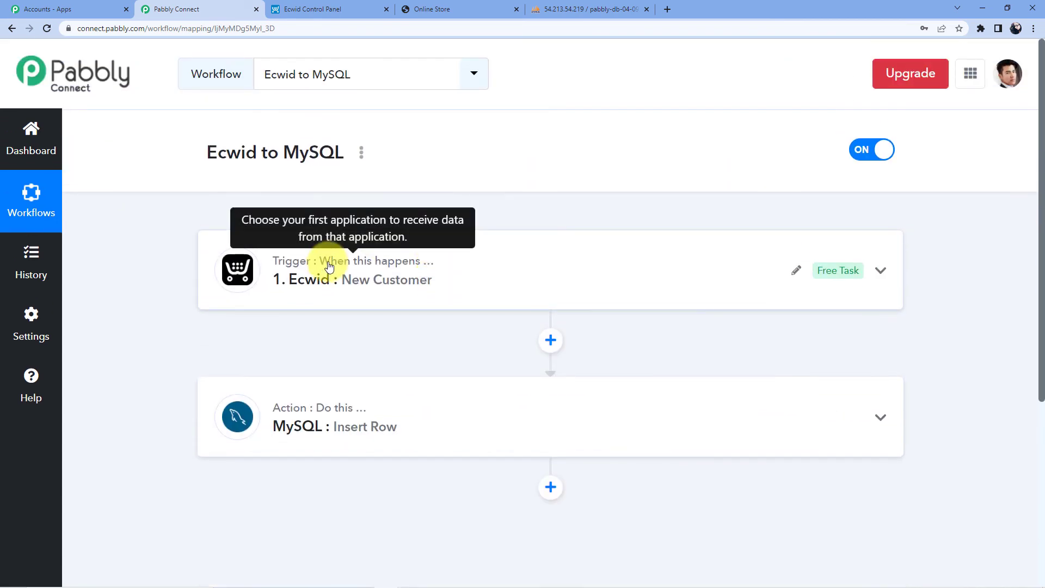
{"action": "scroll", "coordinate": [329, 267], "scroll_direction": "down", "scroll_amount": 2}
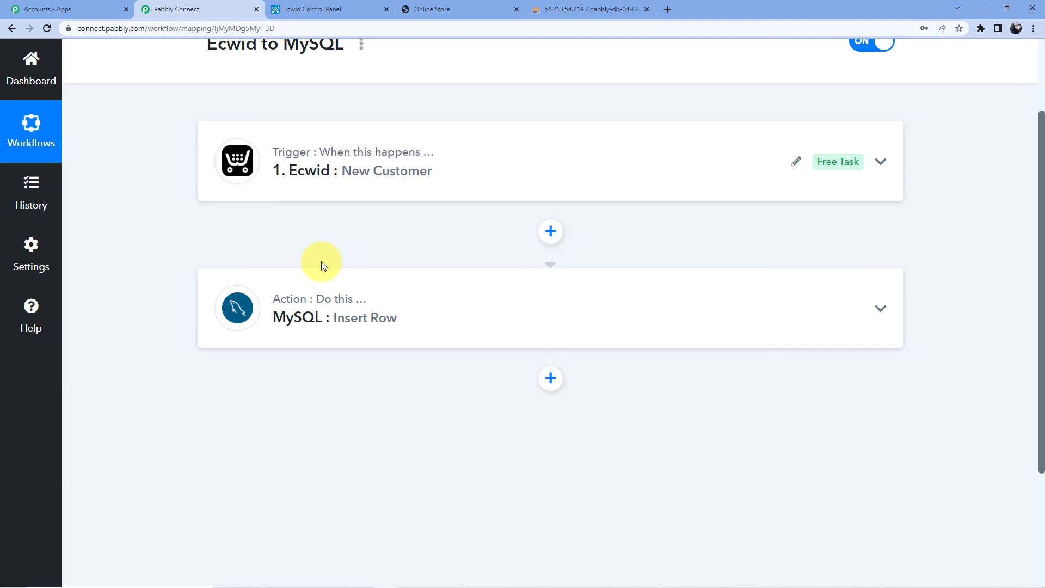
{"action": "mouse_move", "coordinate": [336, 275]}
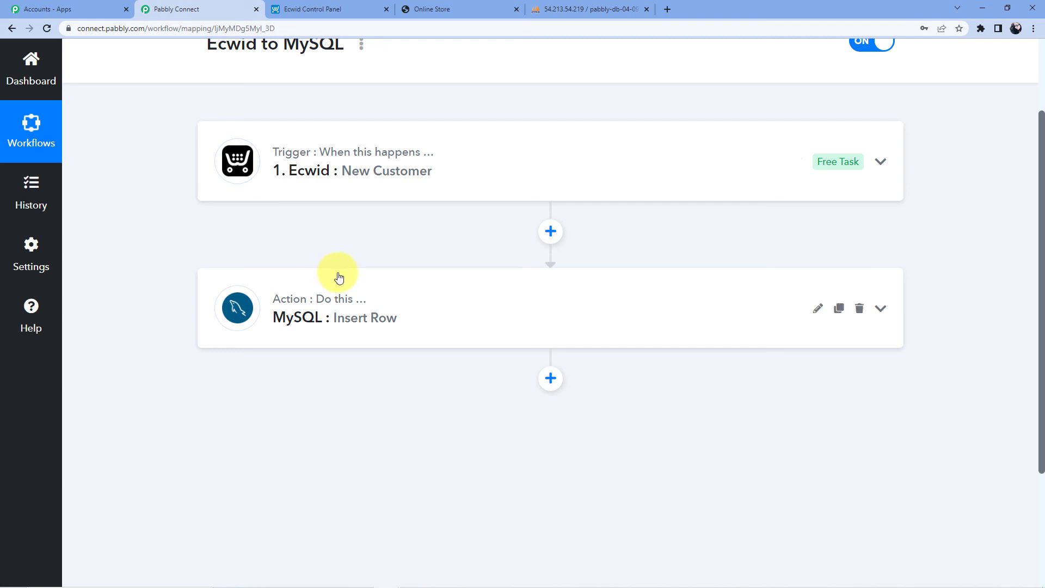